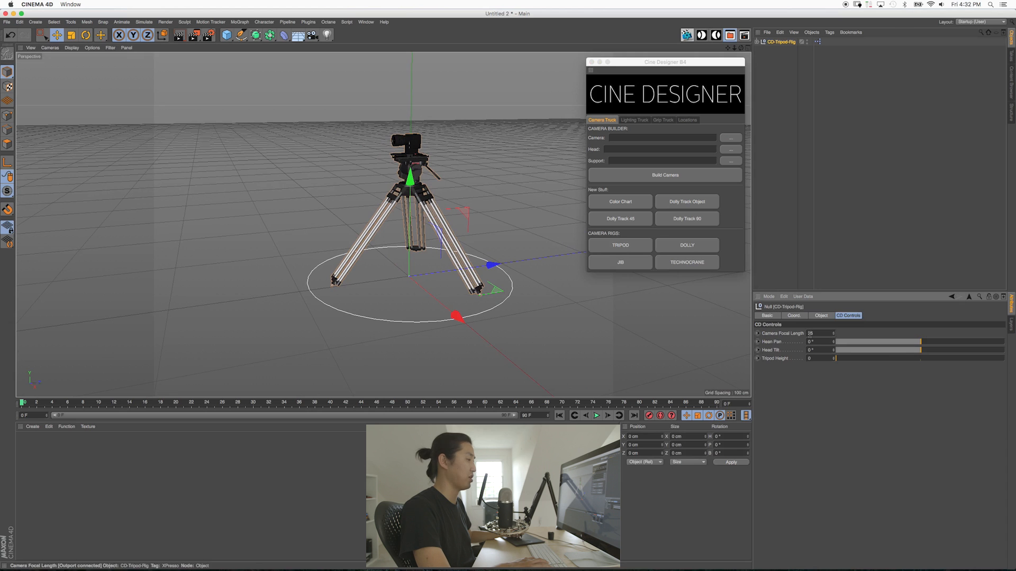
- Adjust the tripod rig's head pan, head tilt and tripod height, and select the camera nested inside the rig
drag(920, 342, 861, 363)
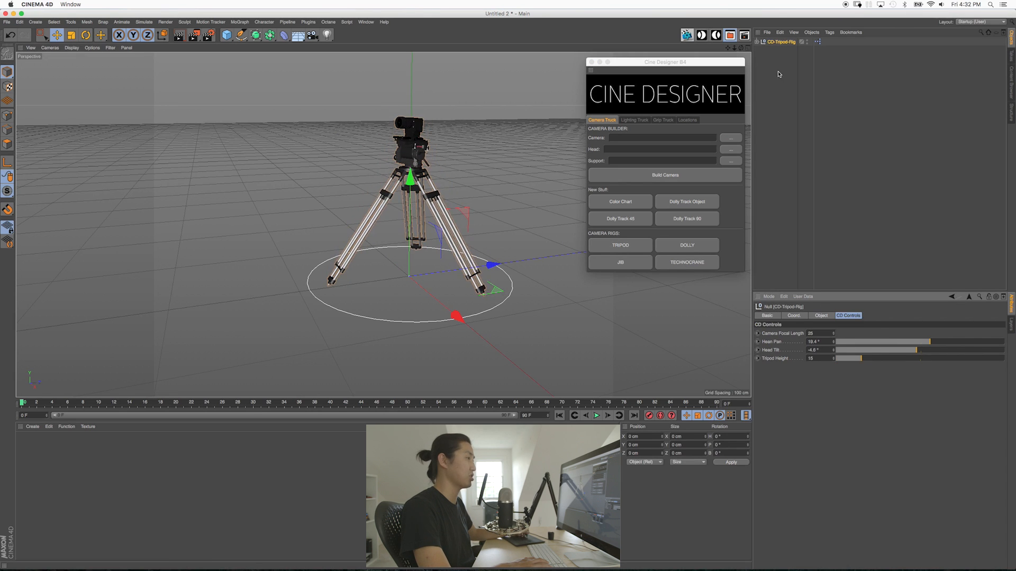
click(775, 57)
click(781, 41)
click(756, 42)
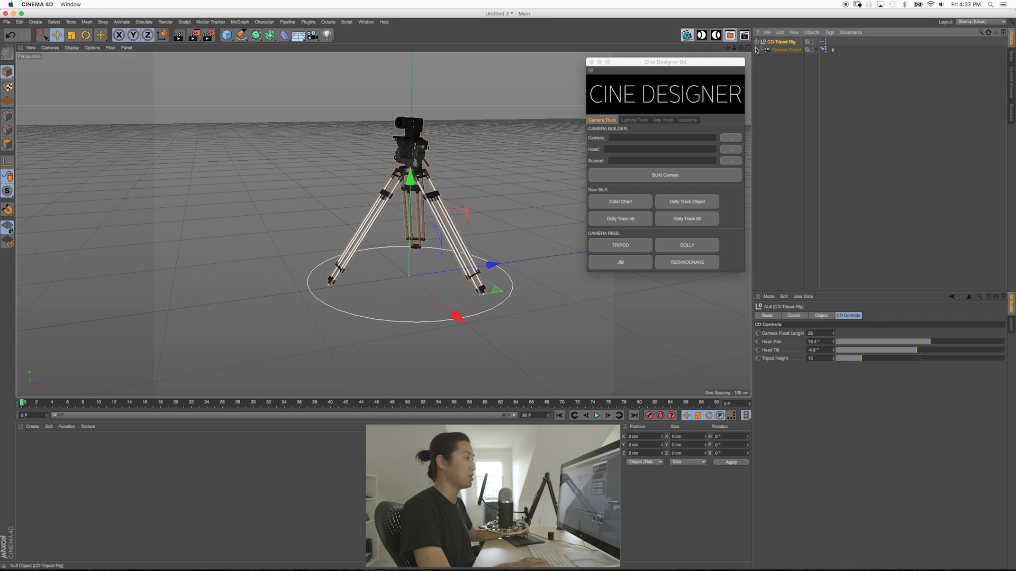
click(782, 49)
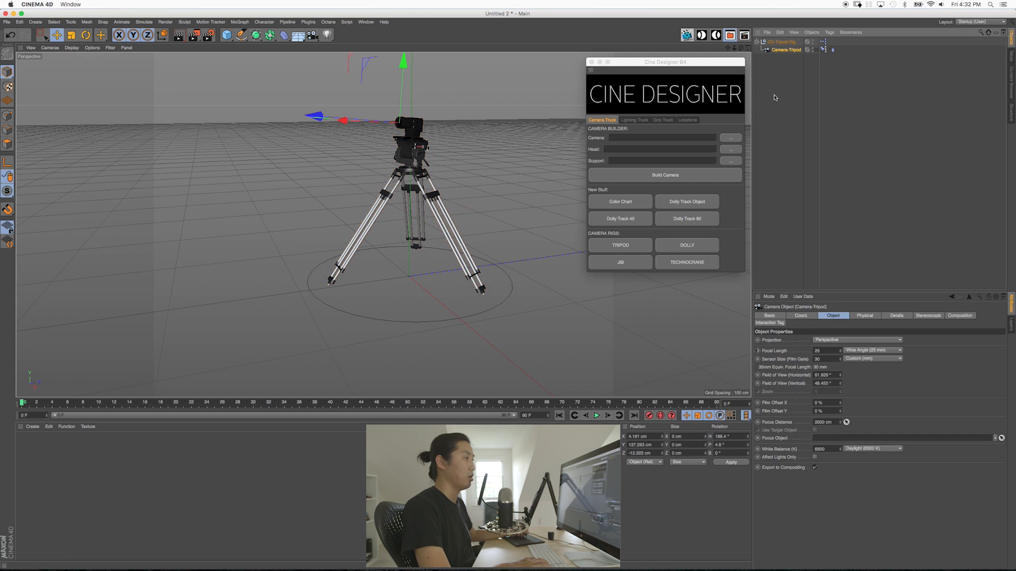
- Delete the tripod rig together with its nested camera from the scene
click(781, 113)
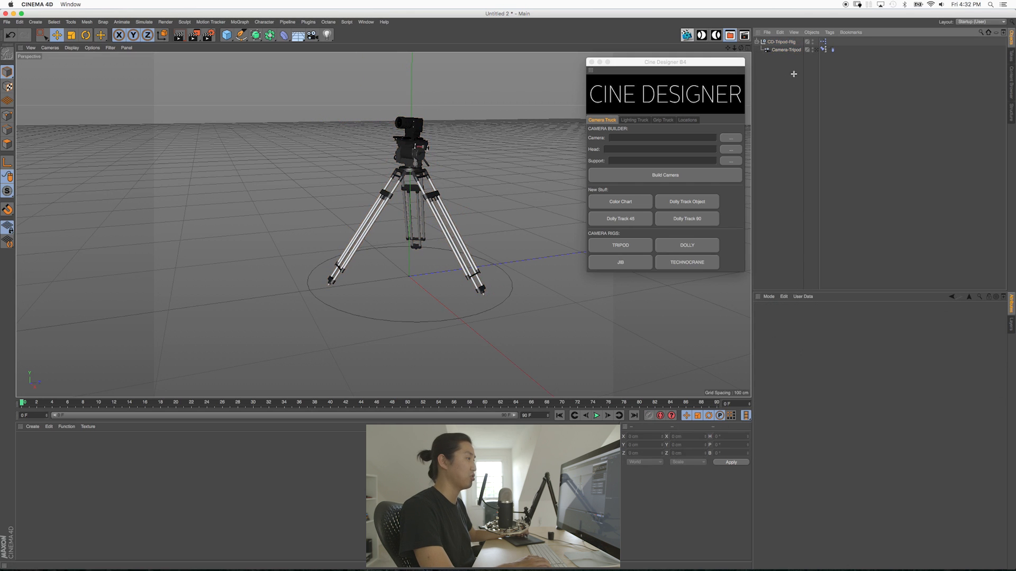
drag(794, 77, 778, 34)
click(781, 122)
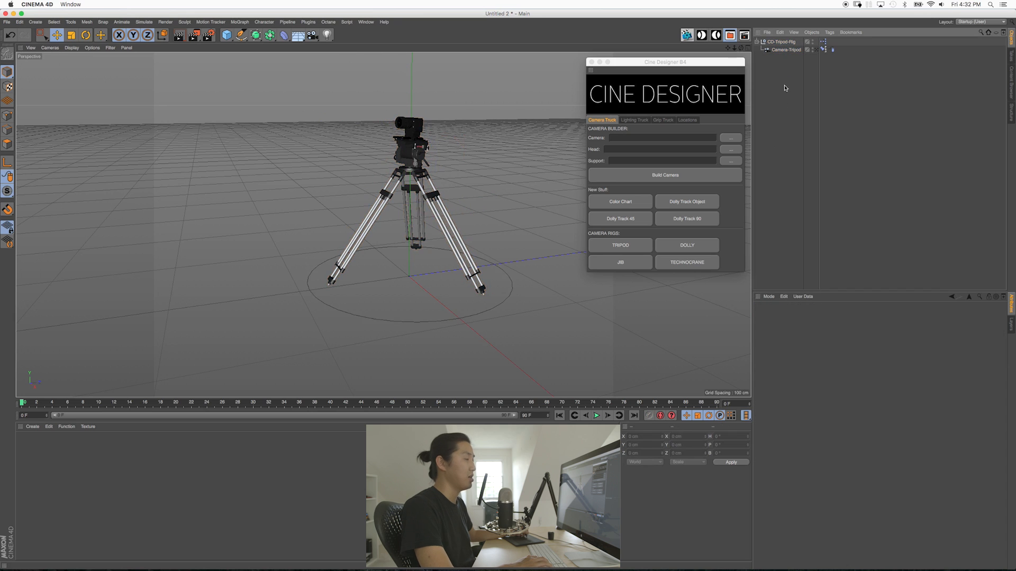
drag(785, 85, 771, 39)
drag(786, 105, 770, 36)
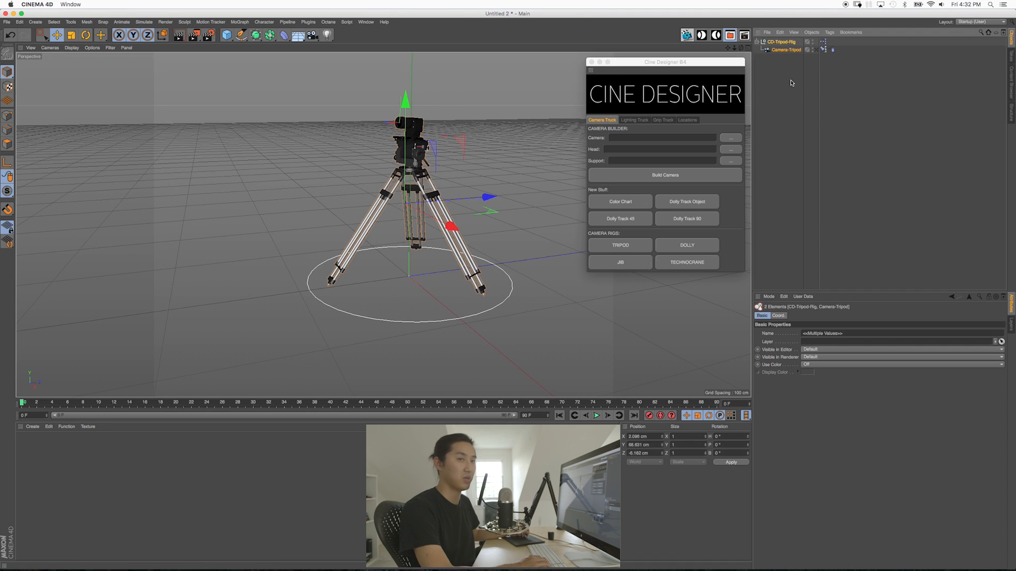
key(Delete)
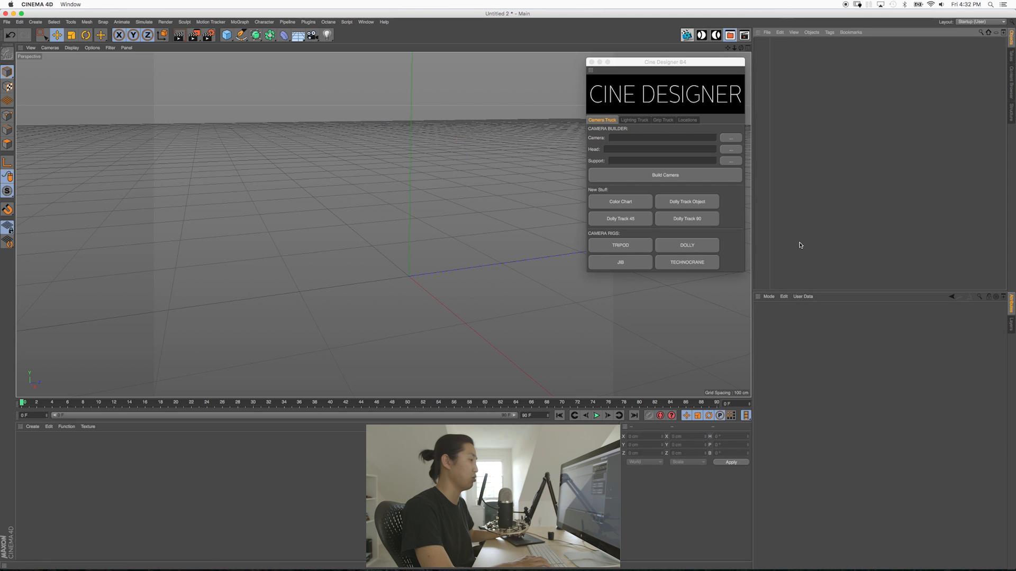
- Delete all the leftover tripod, baseplate and camera materials from the scene
click(1012, 325)
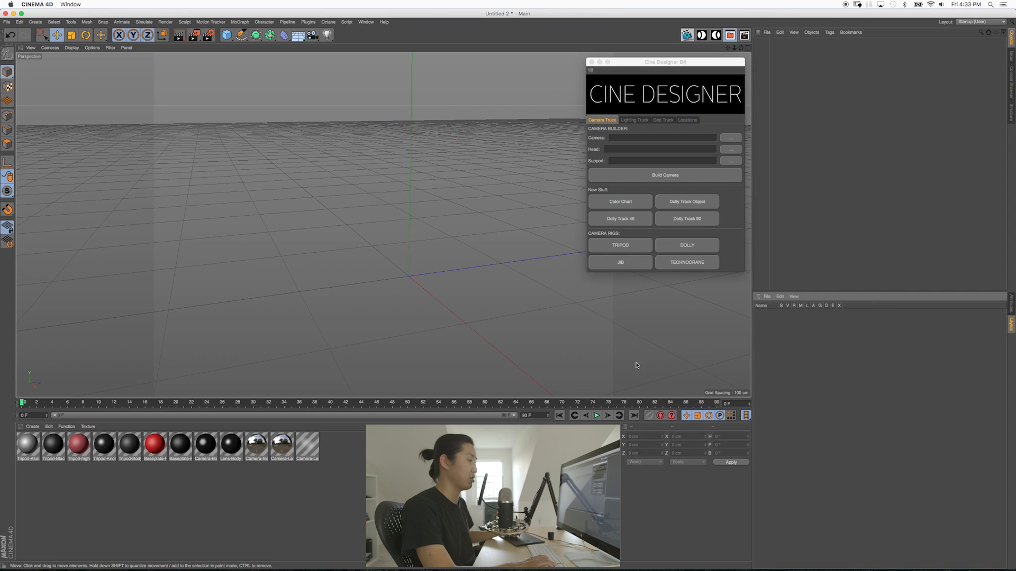
drag(365, 486, 2, 439)
key(Delete)
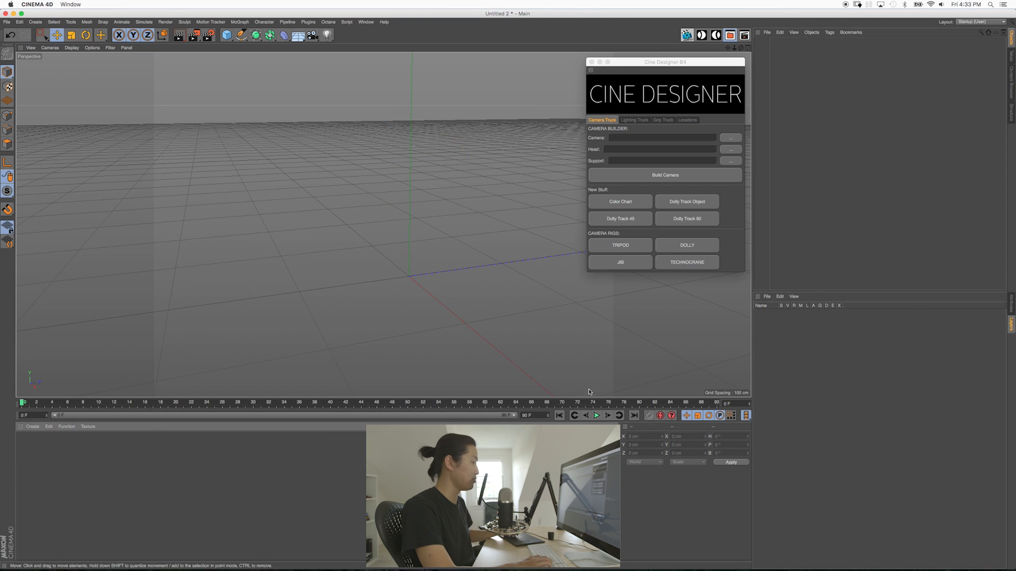
click(1011, 307)
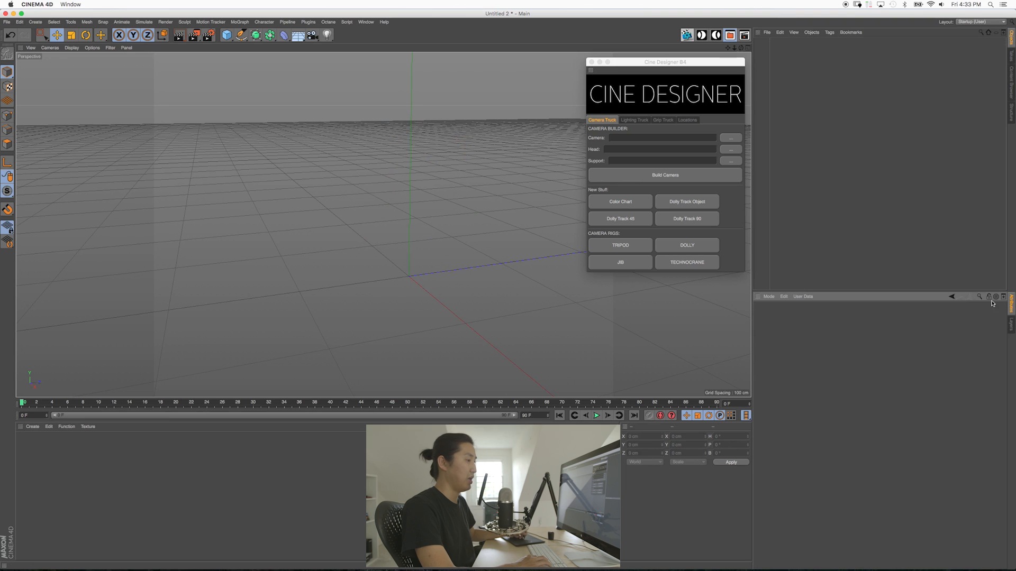
- Choose Arri-Alexa-XTPlus.c4d as the camera and OConnor-2575D.c4d as the head in the Camera Builder
click(730, 140)
double_click(651, 104)
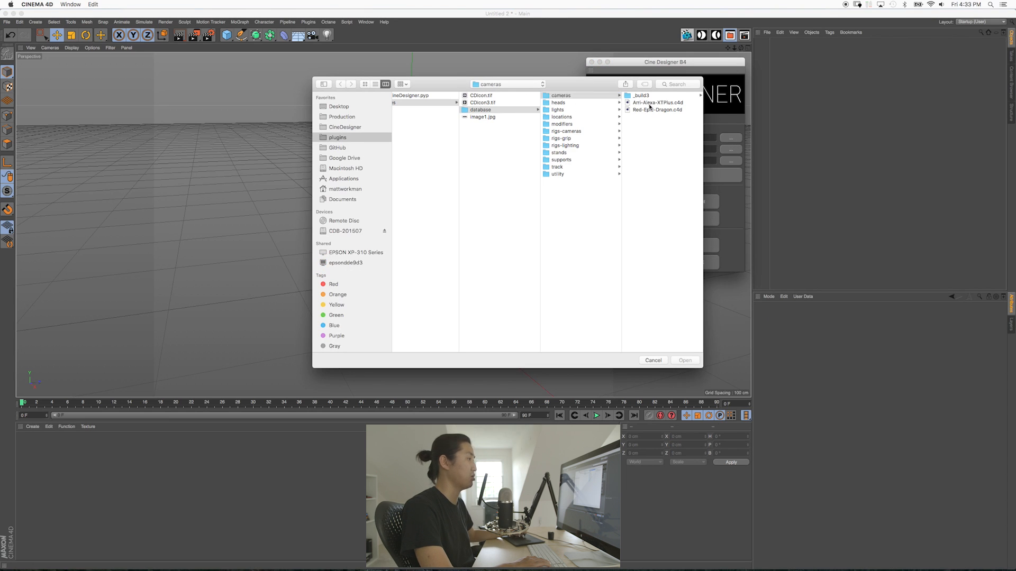
click(729, 150)
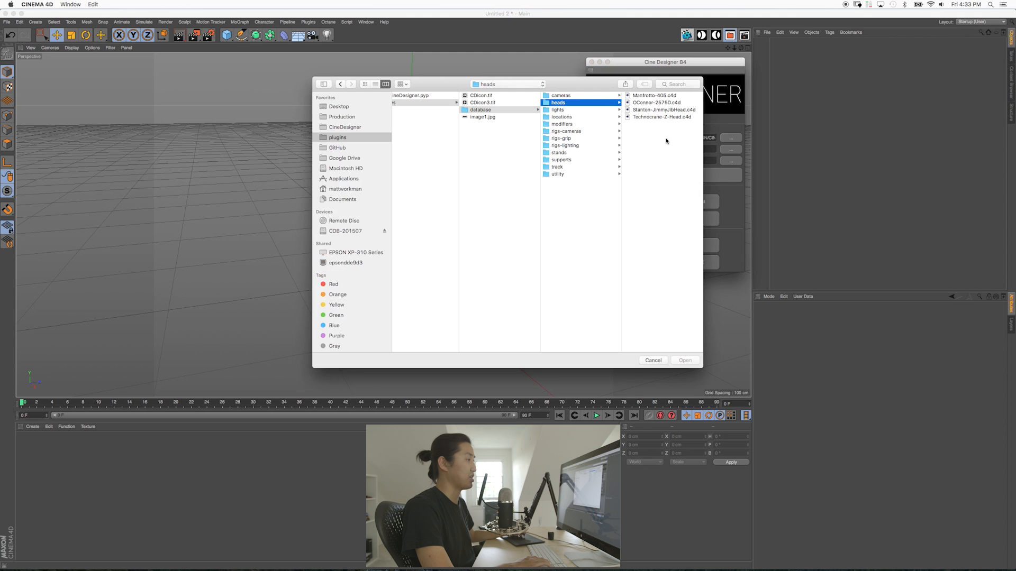
double_click(645, 105)
- Choose the JLFisher Model10Dolly as the support, build the camera rig and close the Cine Designer window
click(728, 162)
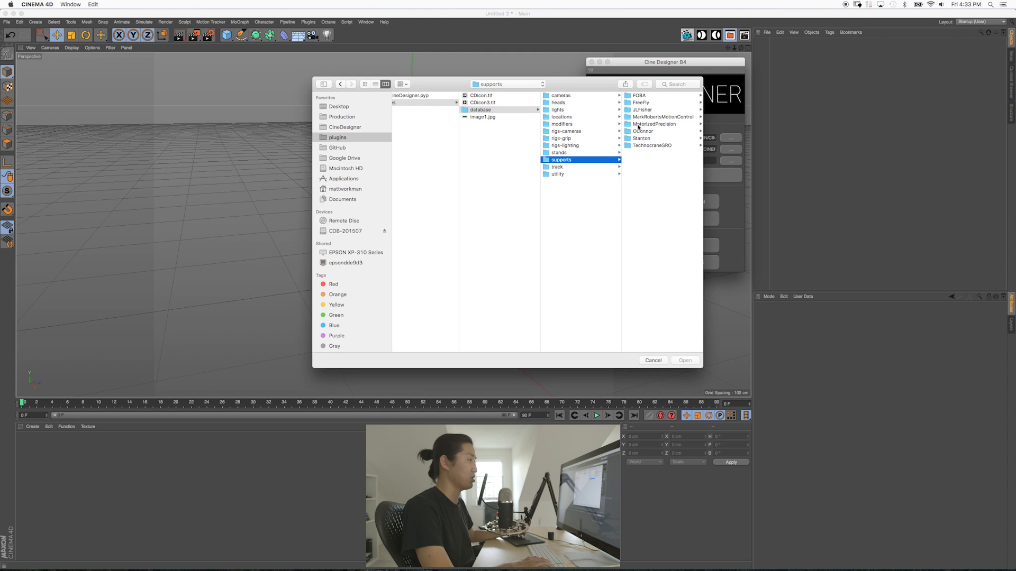
click(642, 117)
double_click(642, 100)
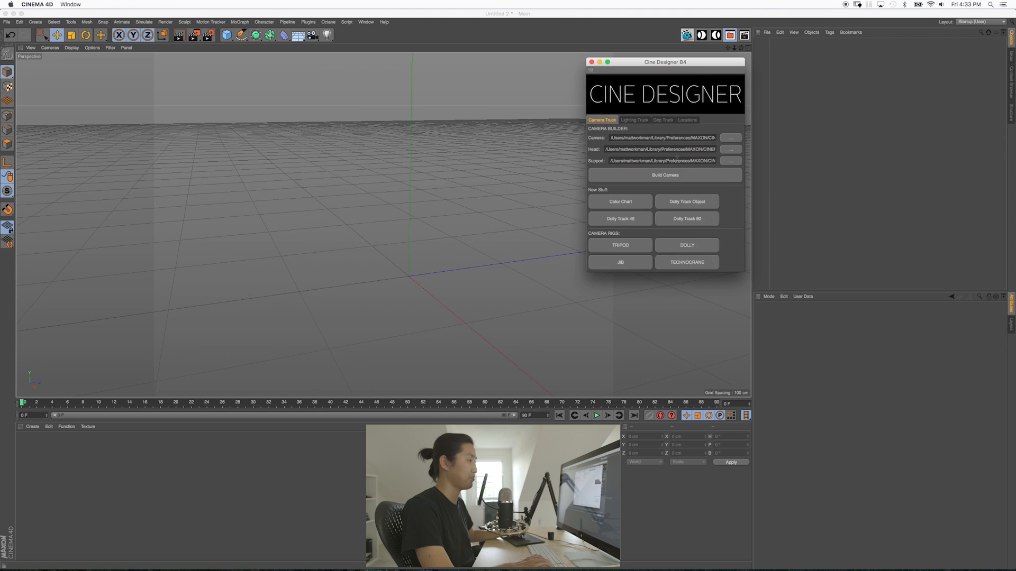
click(671, 170)
click(593, 63)
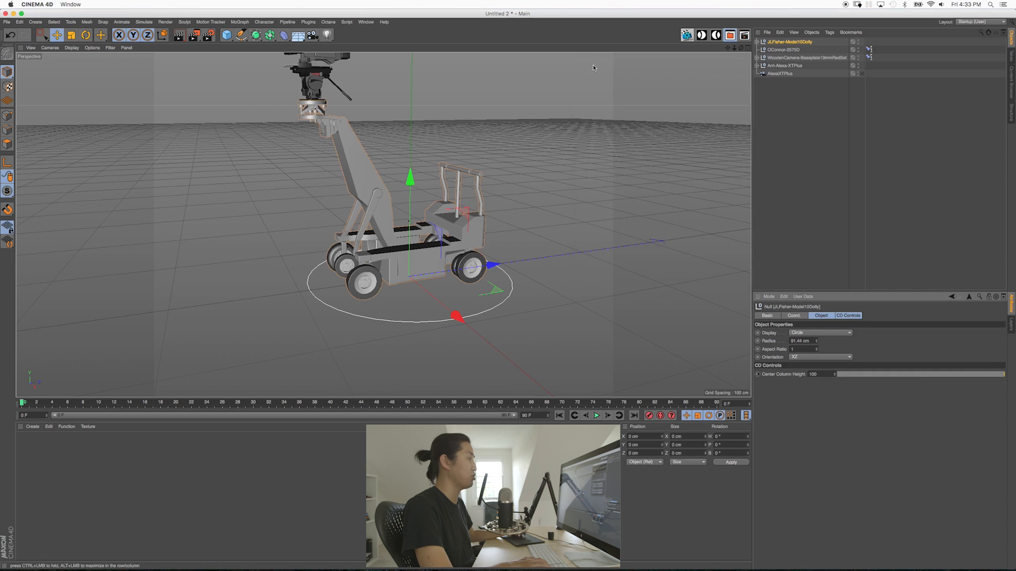
- Examine the built camera, head and dolly up close and as a whole from several angles
middle_click(467, 237)
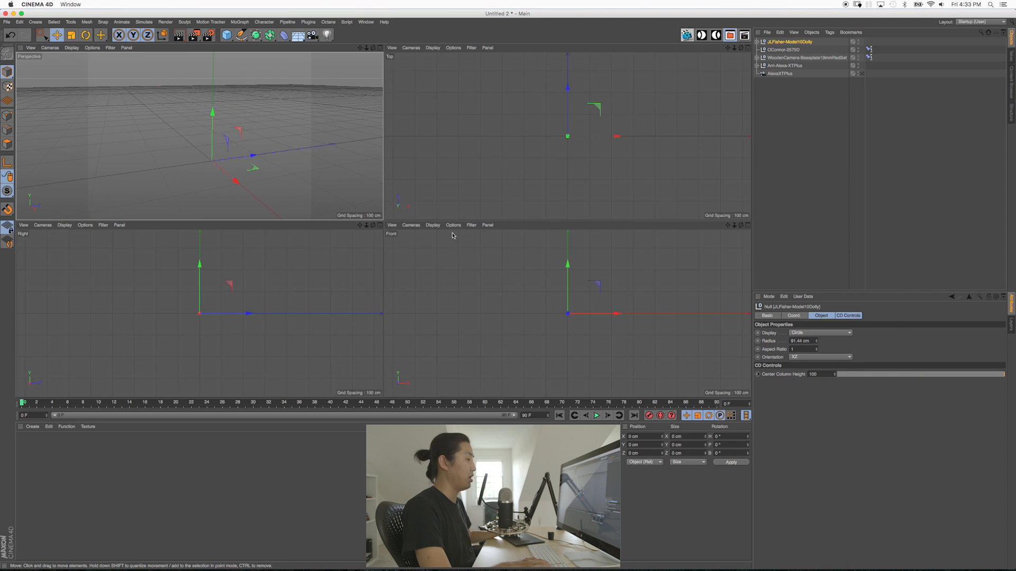
middle_click(220, 163)
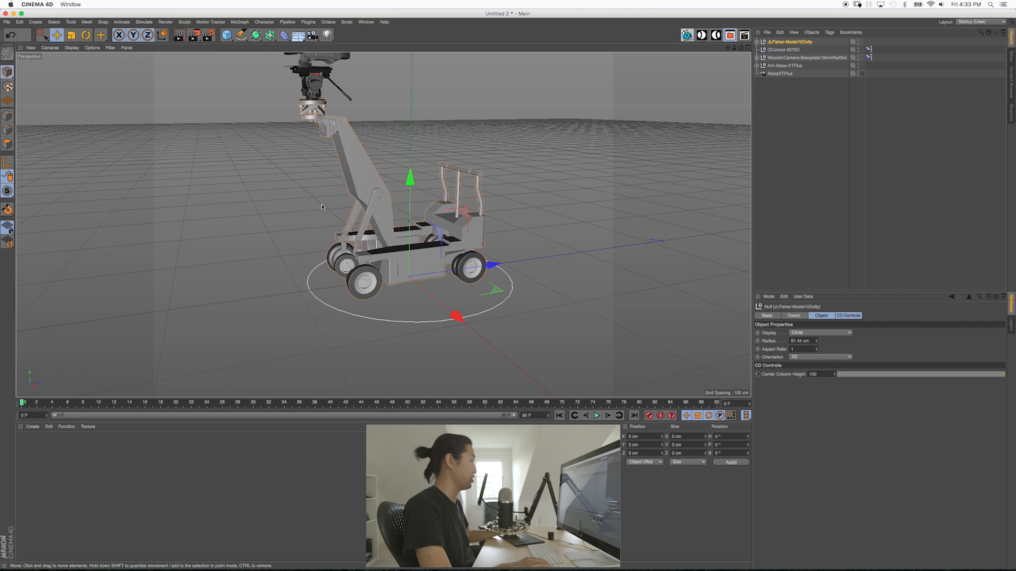
alt+middle_drag(365, 233, 412, 281)
alt+drag(397, 238, 422, 245)
scroll(389, 132, up, 10)
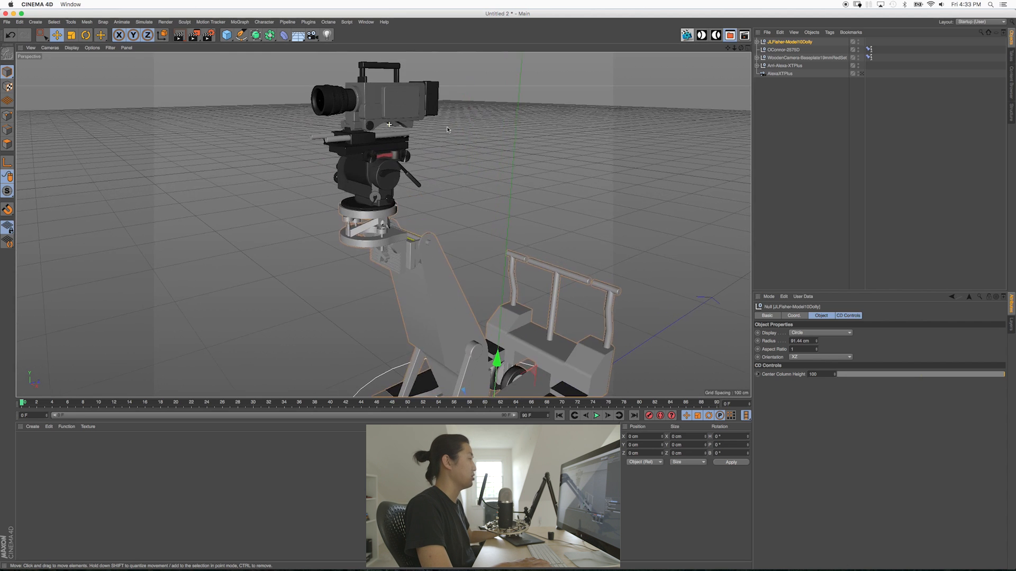
alt+drag(387, 177, 360, 167)
scroll(361, 167, down, 6)
alt+middle_drag(361, 214, 362, 168)
alt+drag(362, 174, 407, 198)
scroll(410, 254, down, 2)
alt+middle_drag(413, 301, 417, 229)
alt+drag(417, 229, 412, 255)
scroll(412, 255, down, 2)
alt+middle_drag(411, 255, 417, 288)
alt+drag(418, 288, 420, 259)
alt+middle_drag(420, 259, 412, 227)
scroll(418, 228, up, 2)
alt+drag(412, 228, 412, 251)
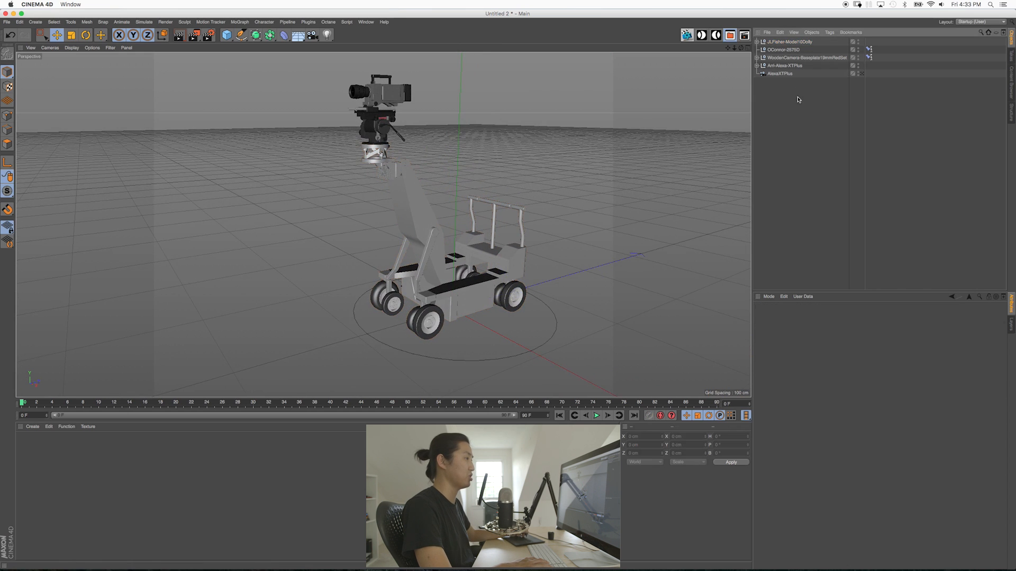
- Lower the Center Column Height of the JLFisher dolly to bring its arm and the camera down
click(855, 316)
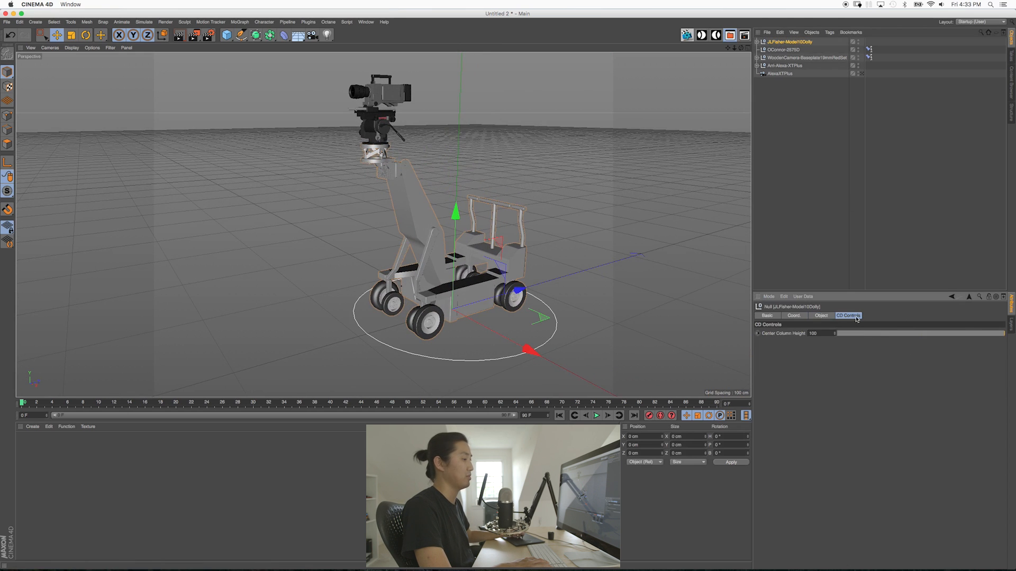
mouse_move(928, 334)
mouse_down()
mouse_move(887, 334)
mouse_move(965, 333)
mouse_move(874, 334)
mouse_move(926, 333)
mouse_up()
- Pan the OConnor head to about 4.8° and tilt it to about -11°
click(789, 50)
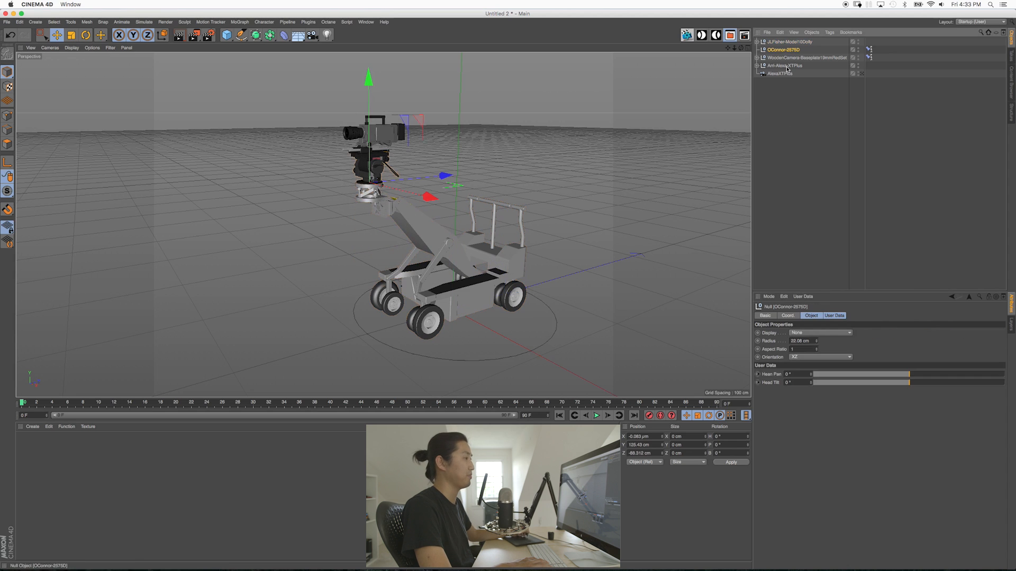
click(835, 316)
mouse_move(909, 333)
mouse_down()
mouse_move(900, 335)
mouse_move(911, 334)
mouse_move(909, 345)
mouse_up()
- Try several slide positions for the WoodenCamera baseplate, leave it at about -4.3, and choose the shortest rod length
click(796, 57)
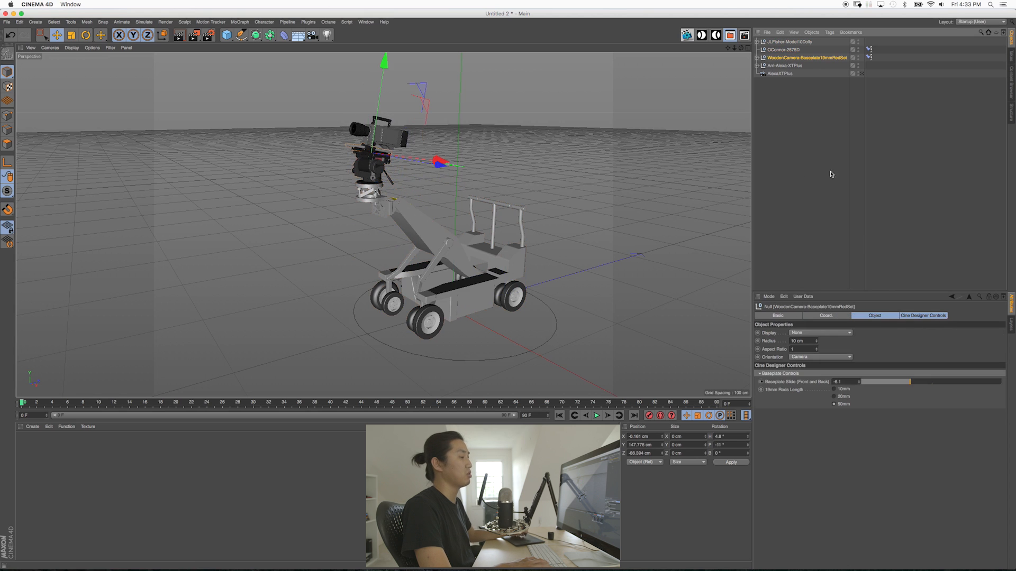
click(912, 316)
mouse_move(909, 341)
mouse_down()
mouse_move(934, 342)
mouse_move(894, 344)
mouse_move(943, 349)
mouse_move(890, 346)
mouse_up()
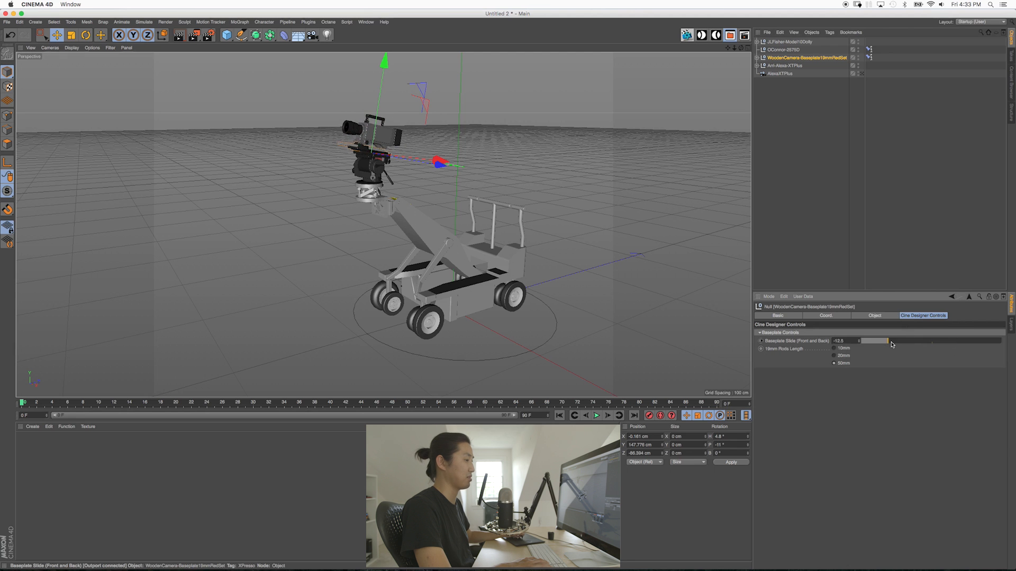
alt+middle_drag(344, 138, 349, 160)
scroll(349, 160, up, 5)
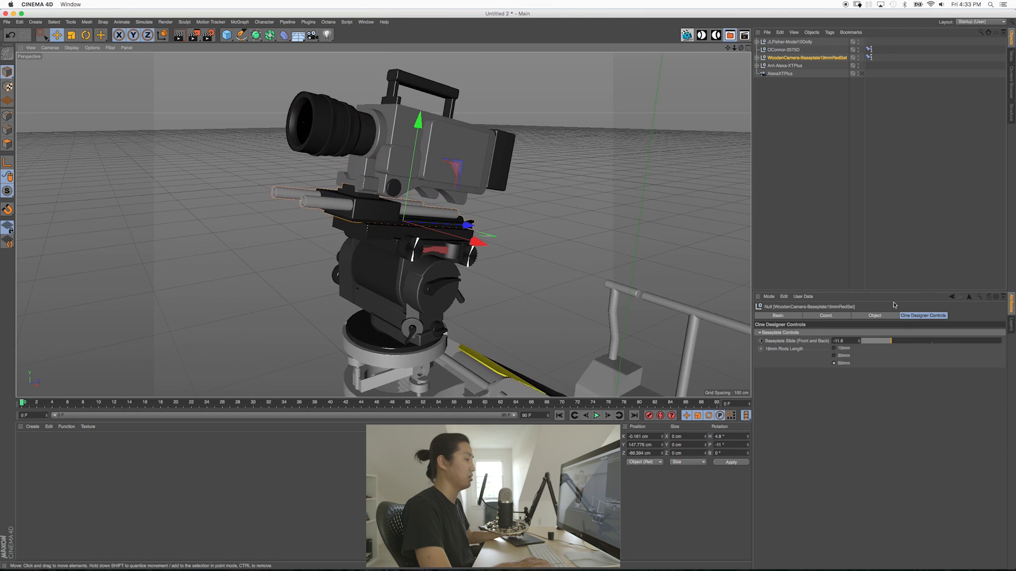
drag(935, 342, 937, 369)
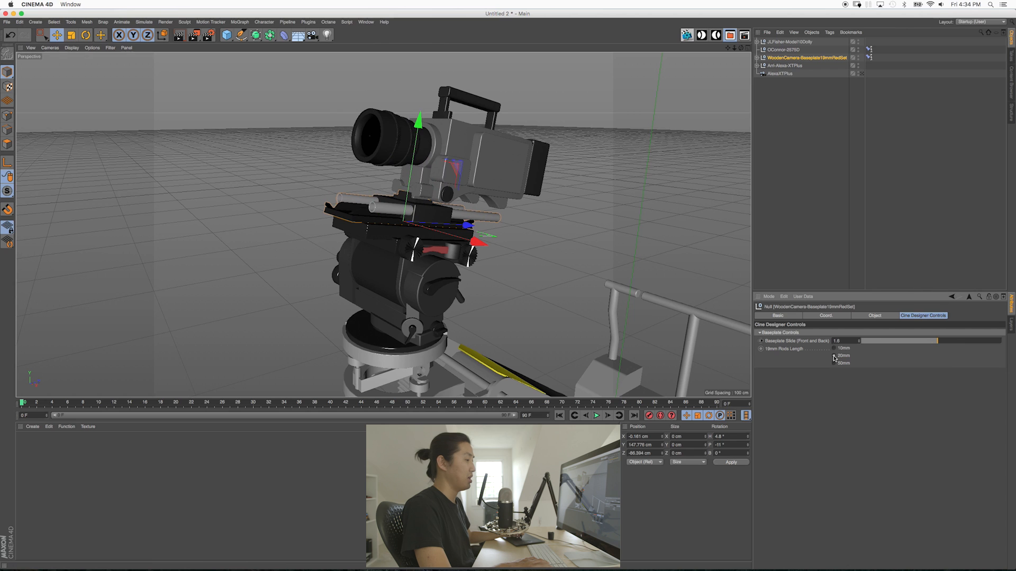
mouse_move(917, 352)
mouse_down()
mouse_move(902, 351)
mouse_move(918, 353)
mouse_up()
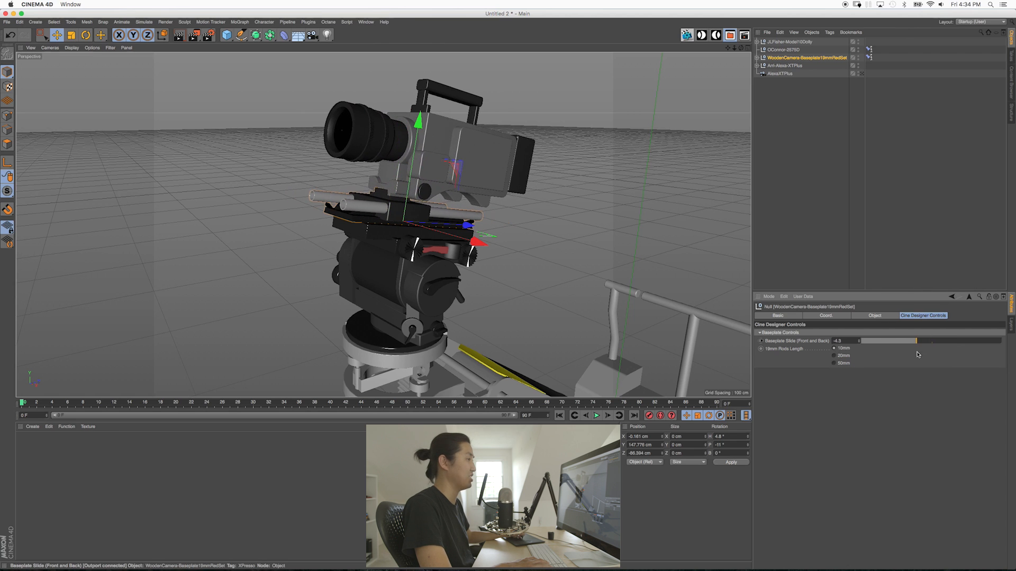
- Set both the pan and the tilt of the OConnor head to 0°
click(784, 50)
double_click(789, 334)
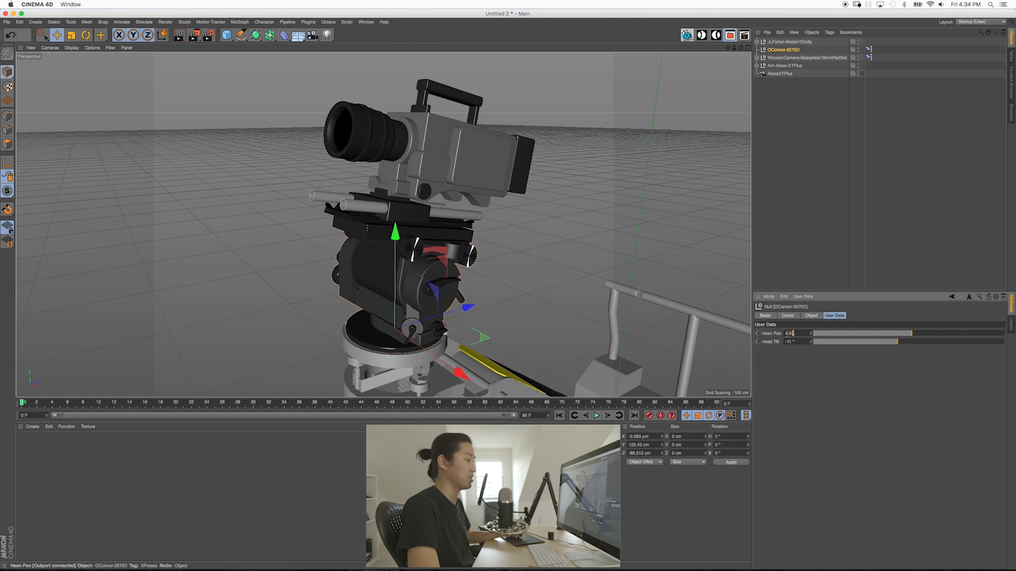
text(0)
key(Tab)
text(0)
key(Return)
click(763, 248)
- Set the camera format of the Arri Alexa XT Plus to Open Gate and deselect it
alt+drag(433, 239, 626, 228)
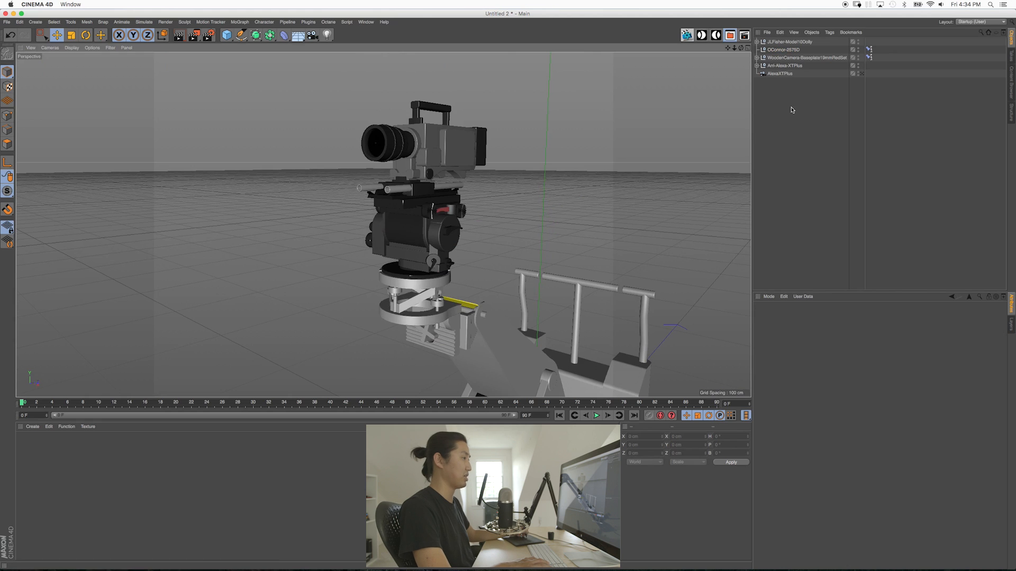
click(784, 65)
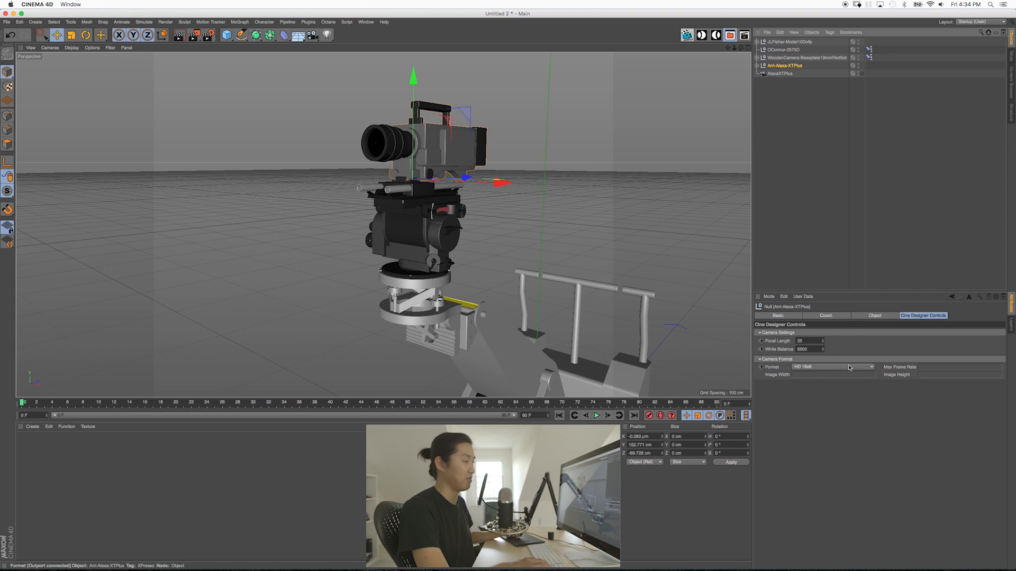
click(810, 367)
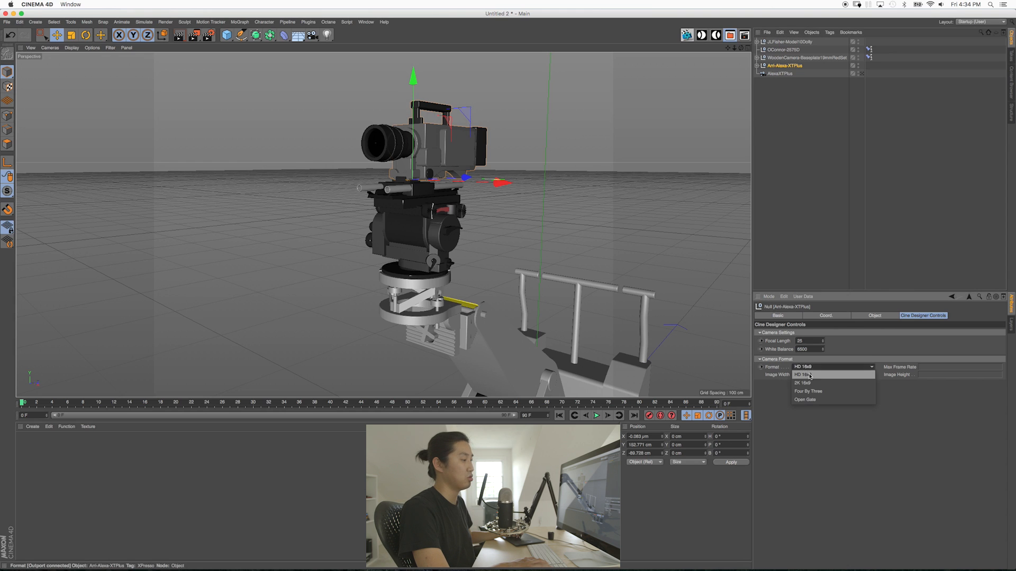
click(805, 400)
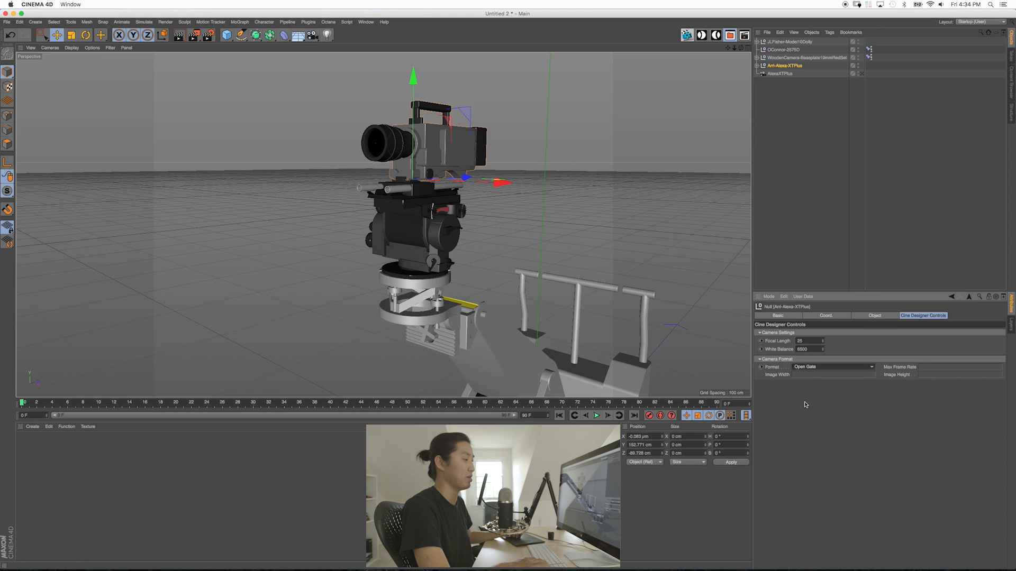
click(807, 368)
click(807, 399)
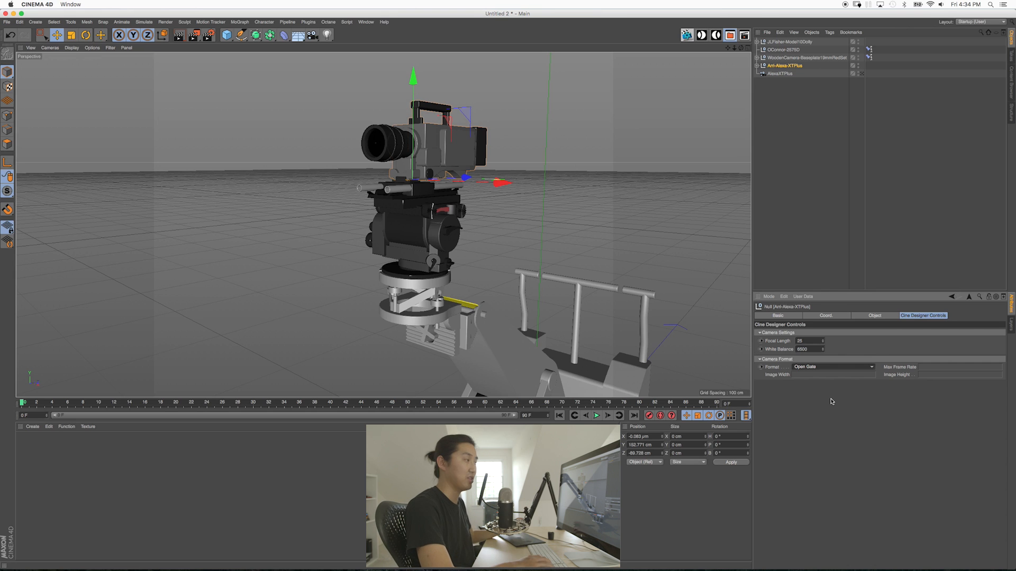
click(795, 145)
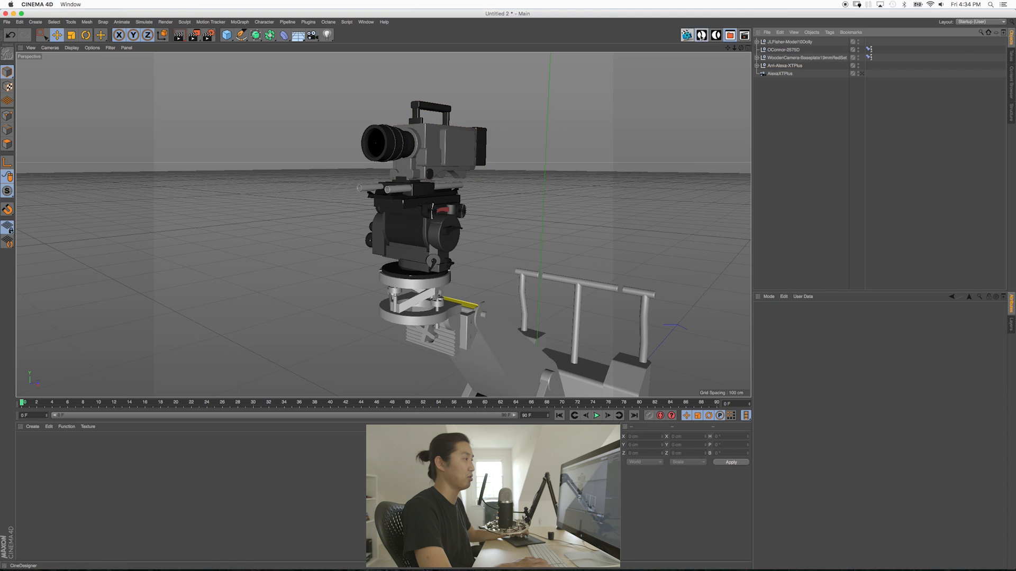
click(702, 35)
click(591, 61)
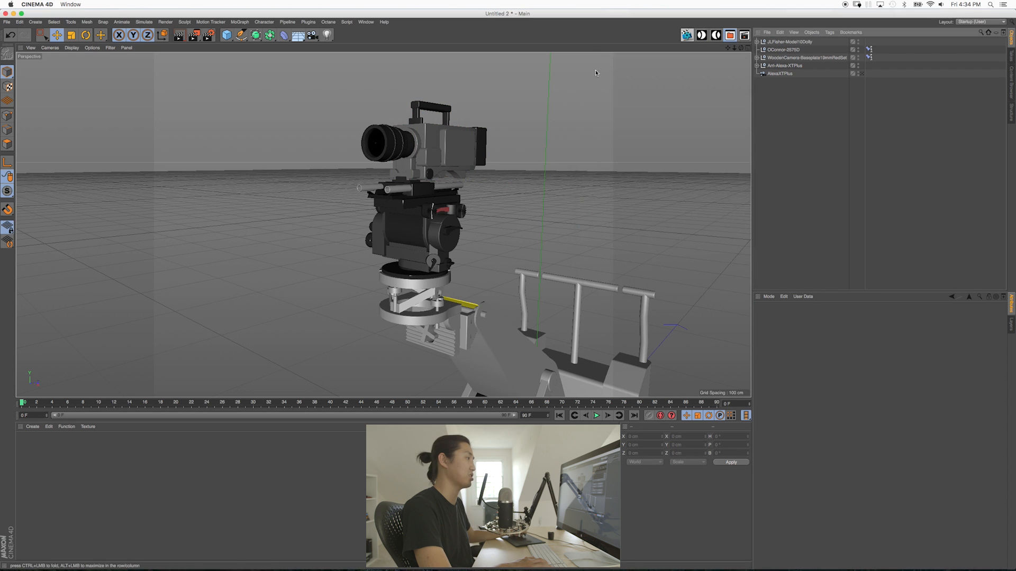
scroll(517, 325, up, 3)
scroll(555, 337, down, 5)
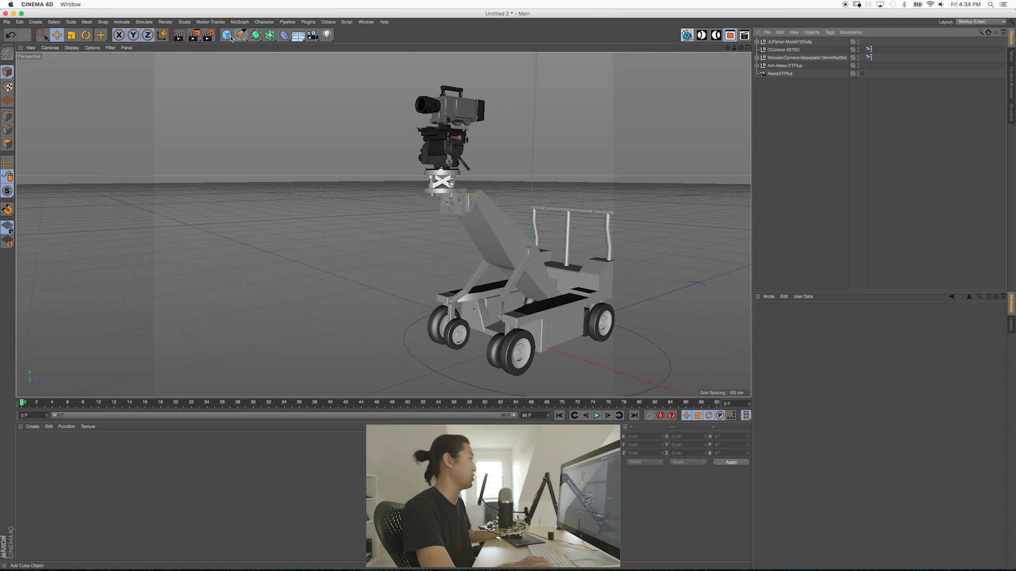
- Create a null named CAM-A and parent the dolly, head, baseplate, camera body and camera objects under it
drag(232, 38, 252, 52)
click(255, 46)
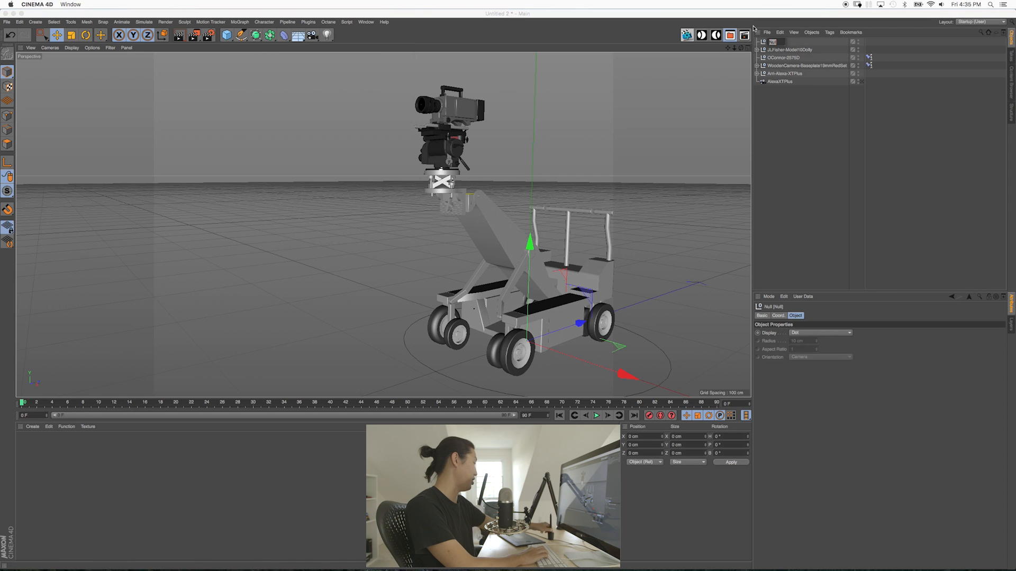
text(CAM-A)
key(Return)
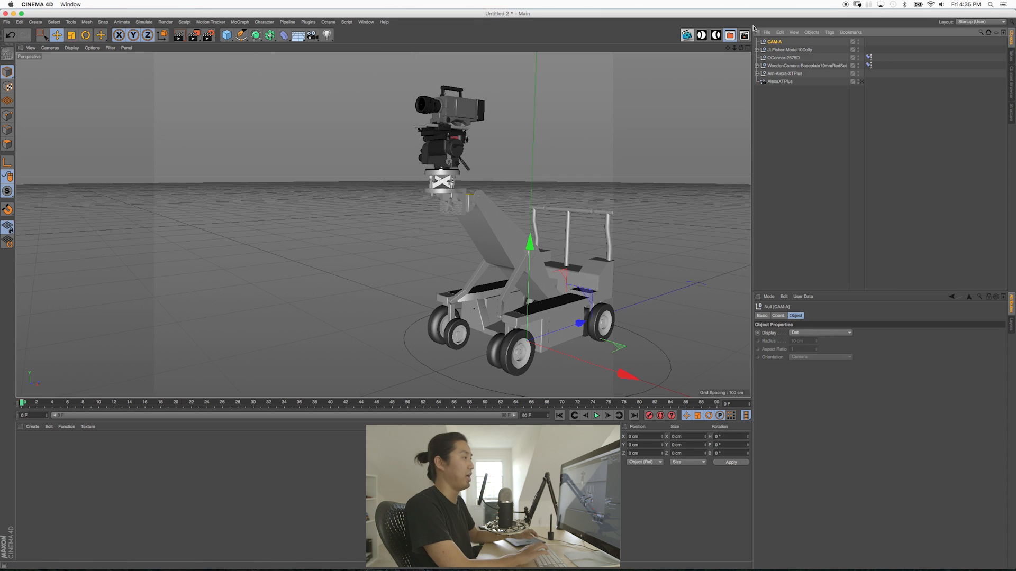
drag(799, 107, 773, 42)
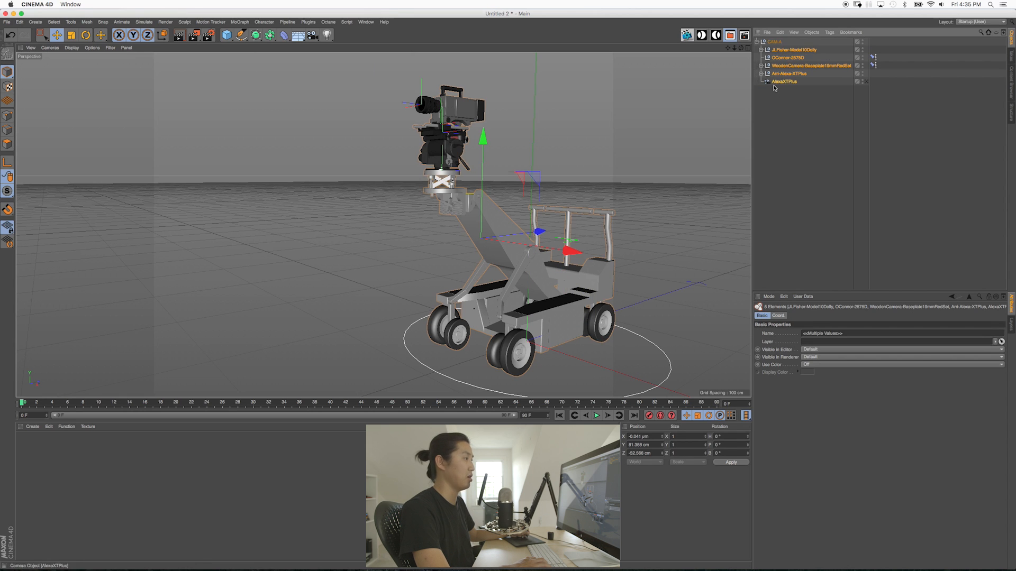
click(774, 41)
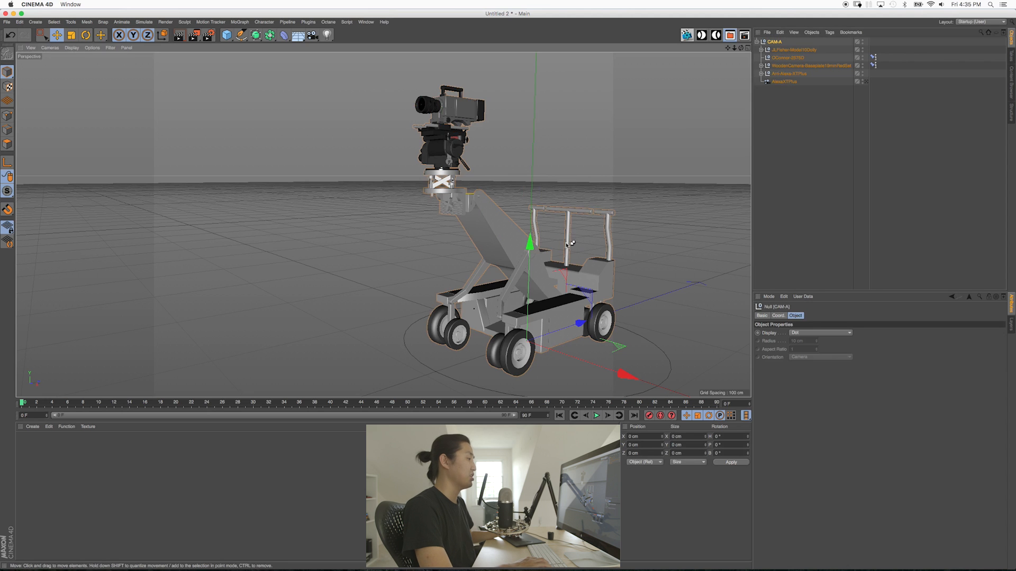
alt+middle_drag(561, 252, 579, 204)
alt+drag(565, 265, 509, 257)
click(687, 35)
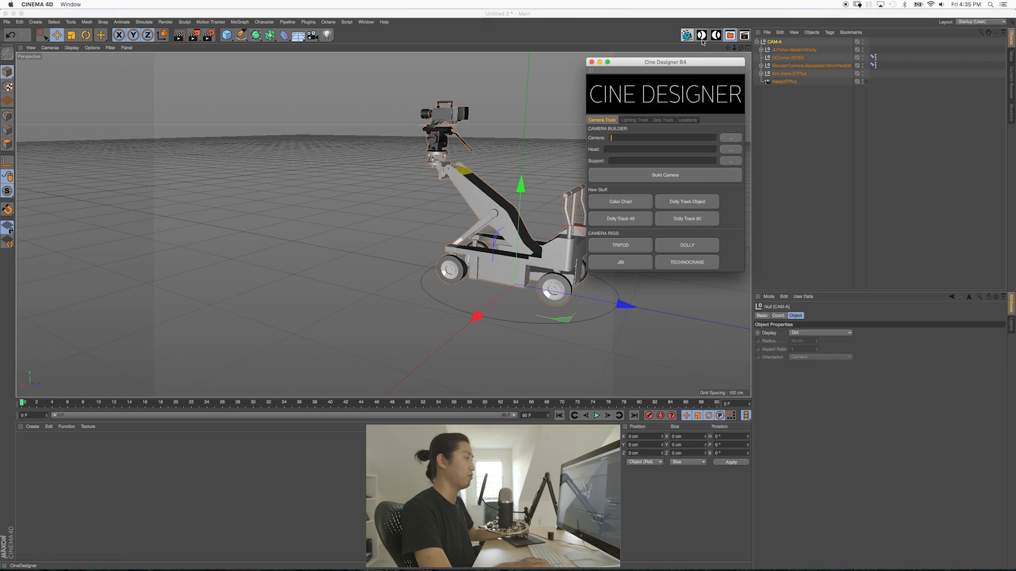
click(592, 62)
alt+drag(529, 232, 552, 226)
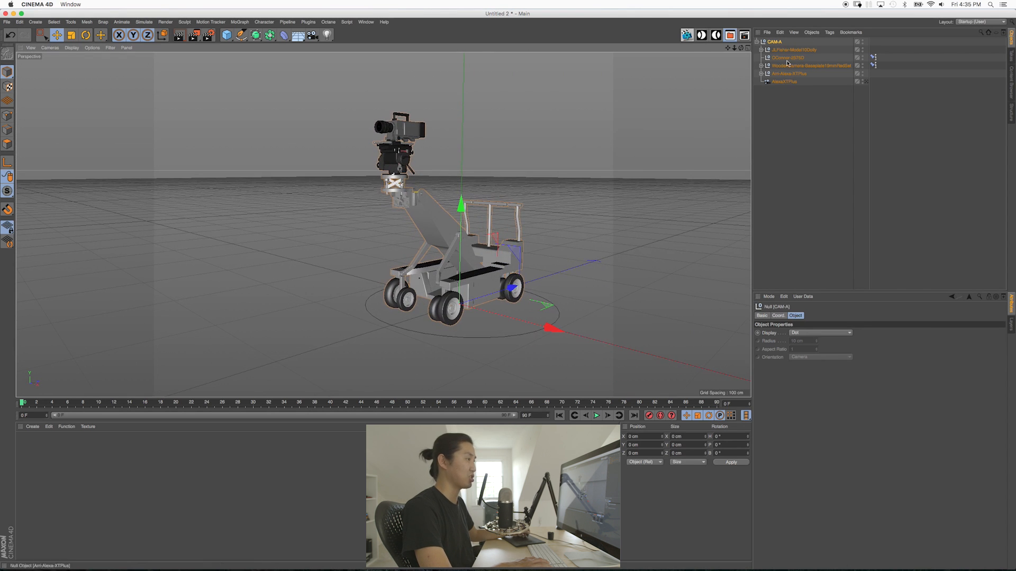
- Try moving the whole CAM-A rig to about -102 cm along Z, and undo the move
click(775, 44)
click(800, 141)
click(775, 44)
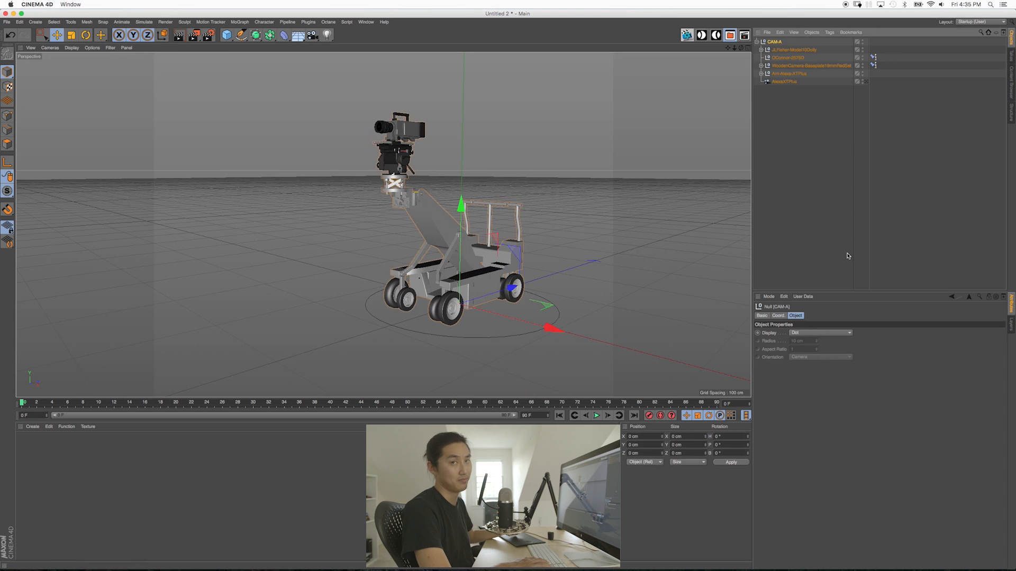
alt+drag(566, 300, 529, 307)
drag(577, 256, 529, 262)
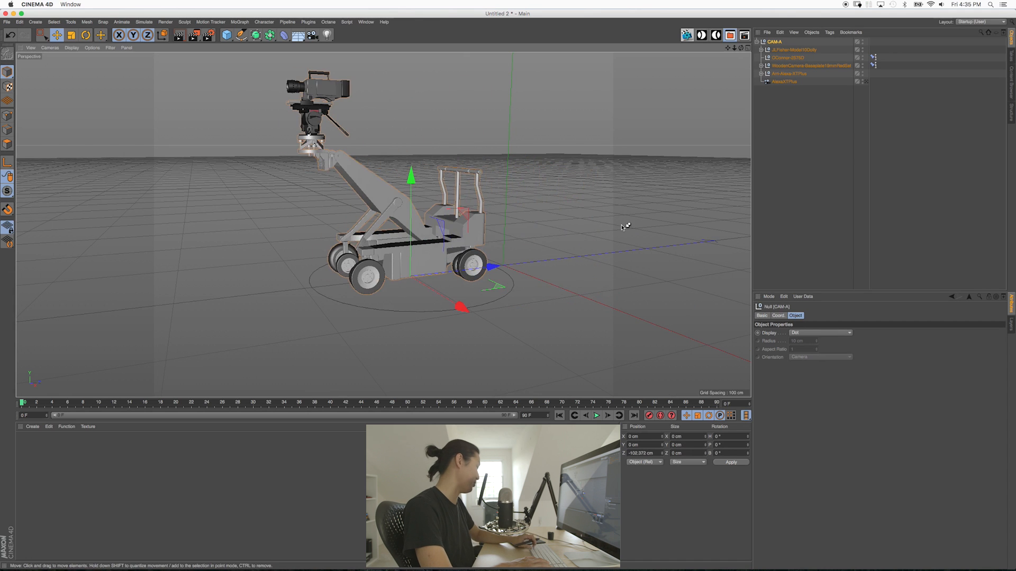
key(ctrl+z)
alt+middle_drag(522, 205, 531, 232)
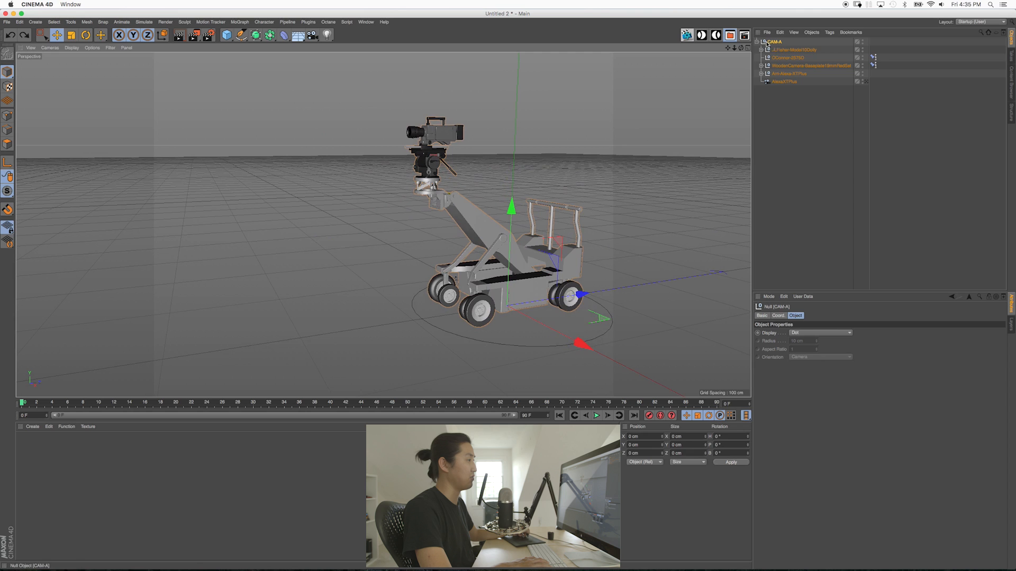
- Lower the dolly's center column, and set the OConnor head's pan to about -35.5° and tilt to about -0.8°
click(778, 99)
click(781, 53)
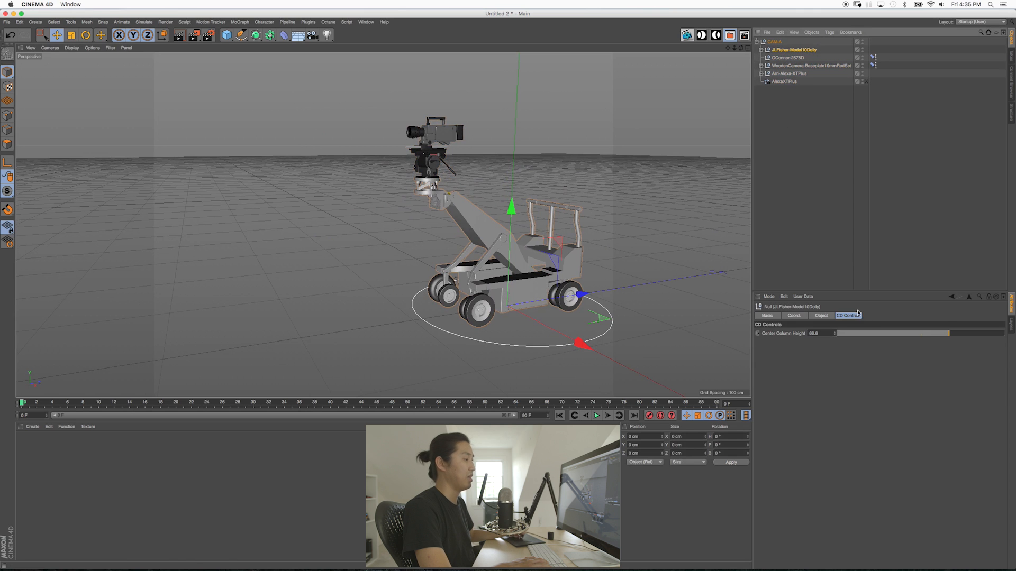
drag(942, 337, 909, 348)
click(787, 57)
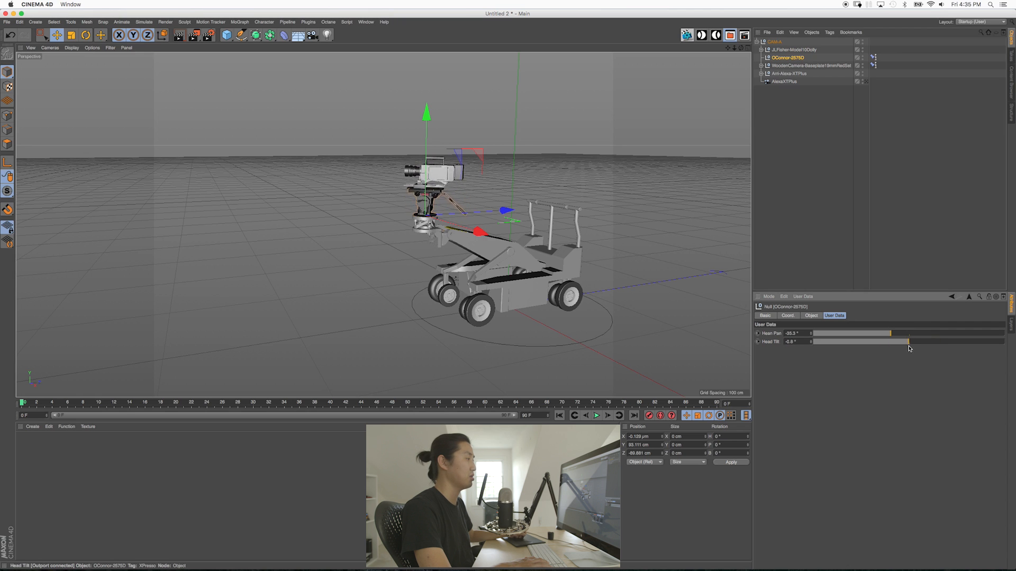
click(806, 161)
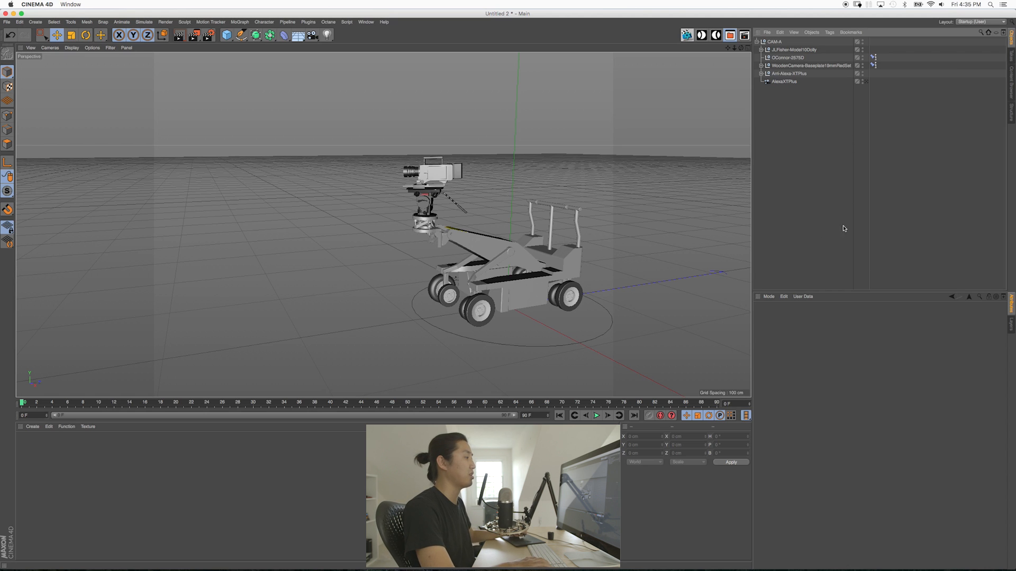
- Add a Color Chart with Cine Designer and move it beside the camera, to about X 50 cm and Y 132 cm
alt+drag(418, 217, 461, 256)
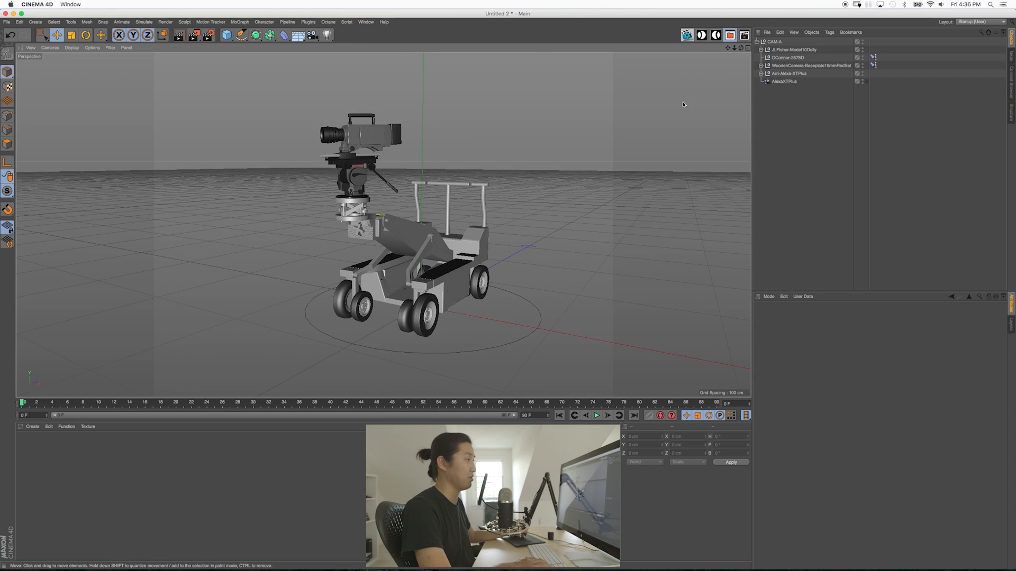
click(686, 36)
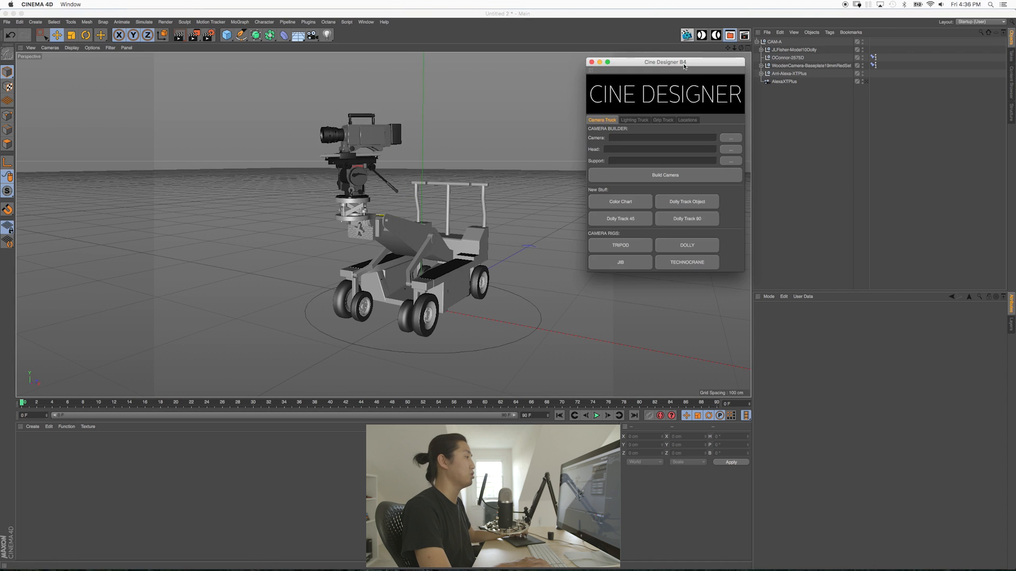
click(627, 210)
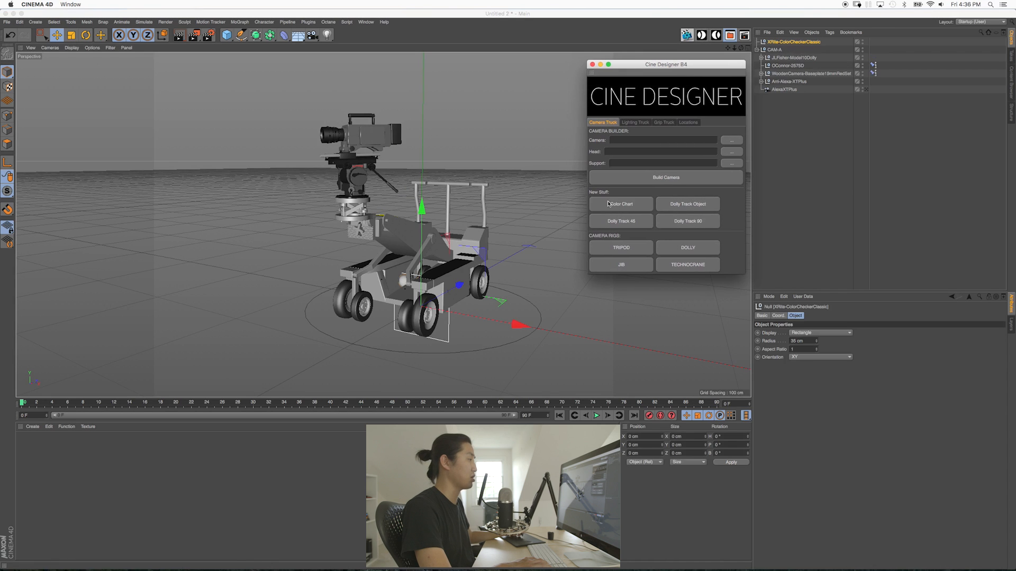
drag(418, 227, 414, 43)
drag(525, 144, 570, 127)
alt+drag(460, 153, 473, 124)
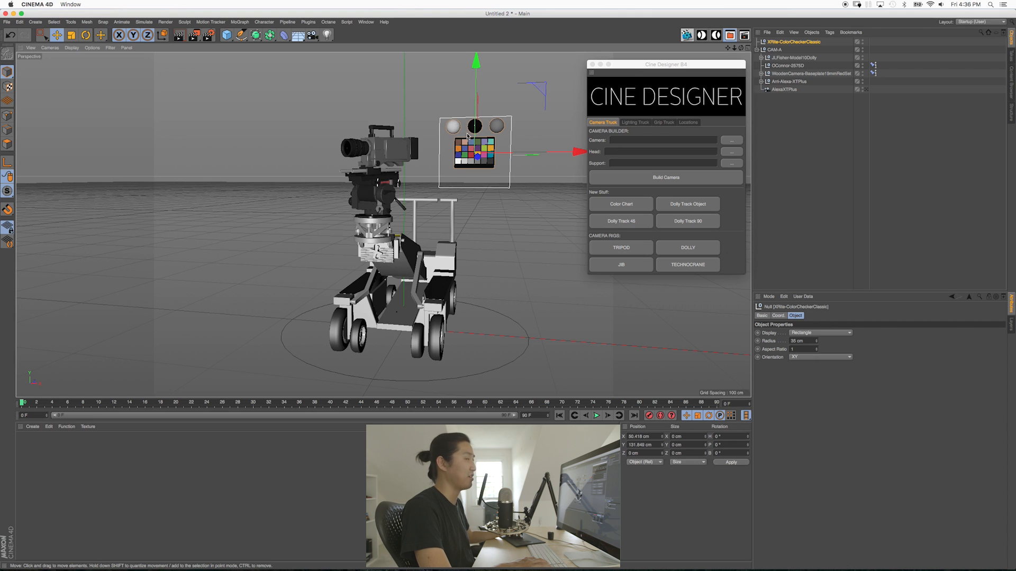
click(446, 128)
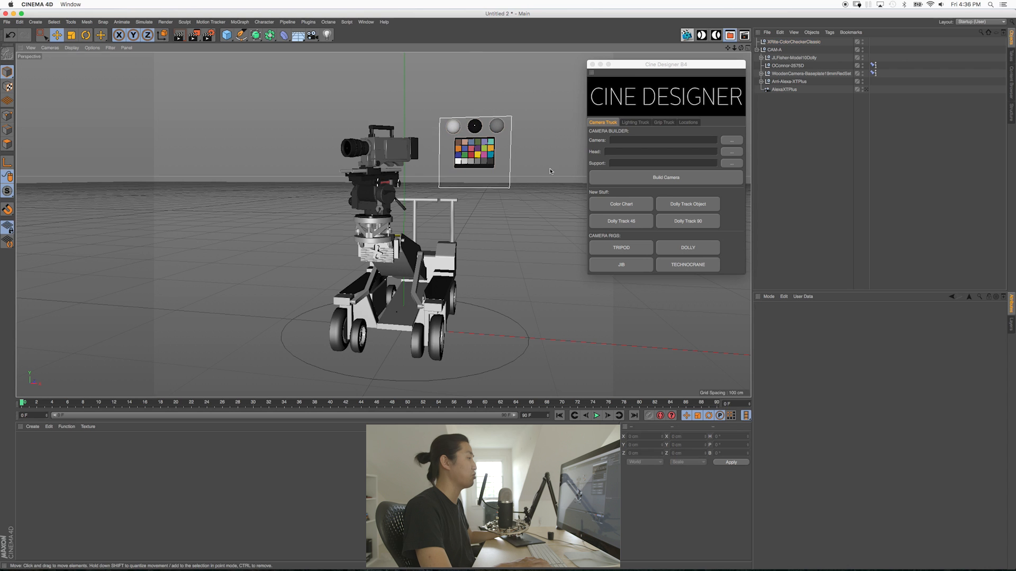
- Examine the color chart's patches and reference spheres up close and in relation to the camera
scroll(461, 138, up, 10)
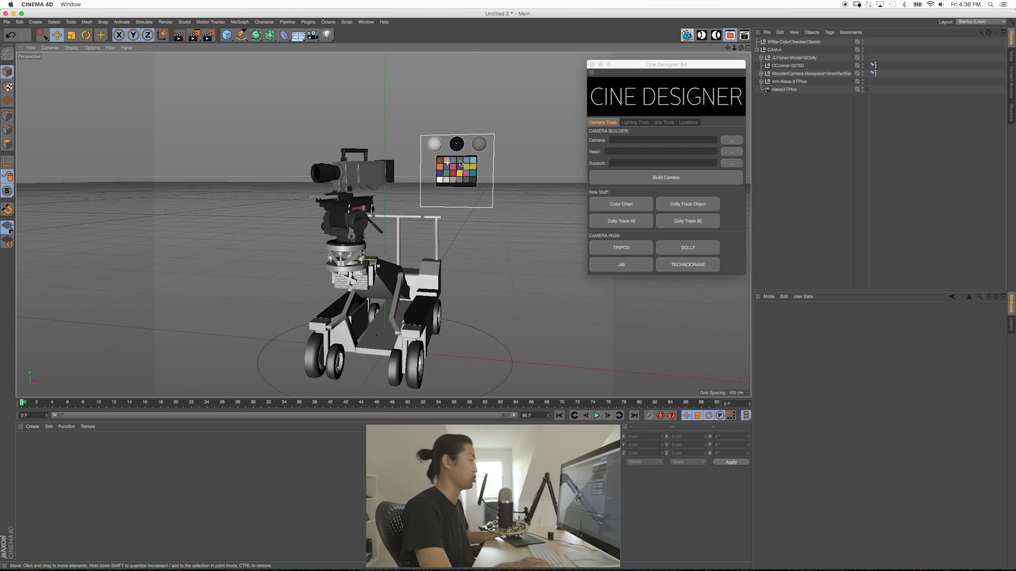
alt+middle_drag(489, 168, 435, 163)
alt+drag(437, 173, 442, 170)
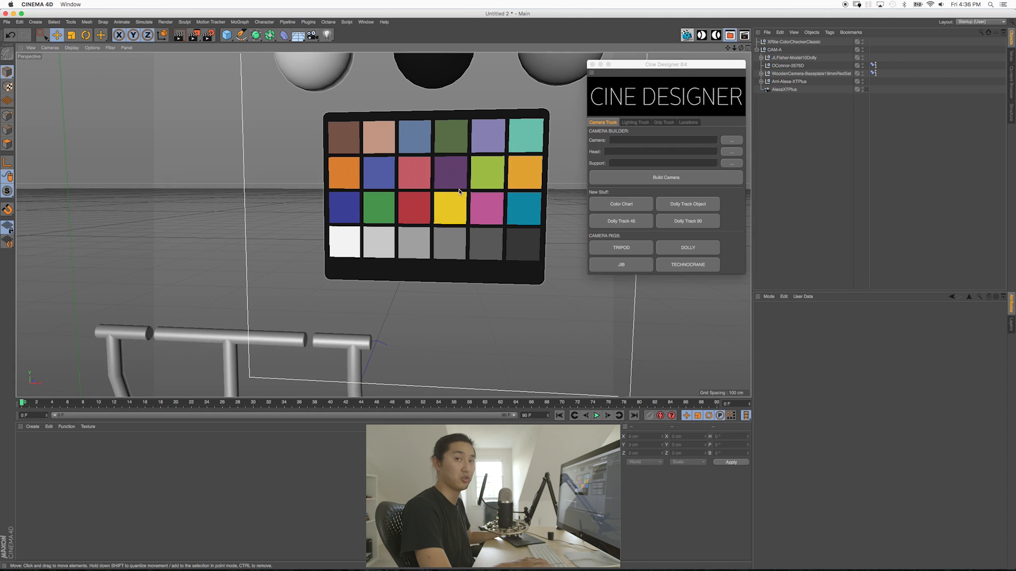
scroll(462, 193, down, 8)
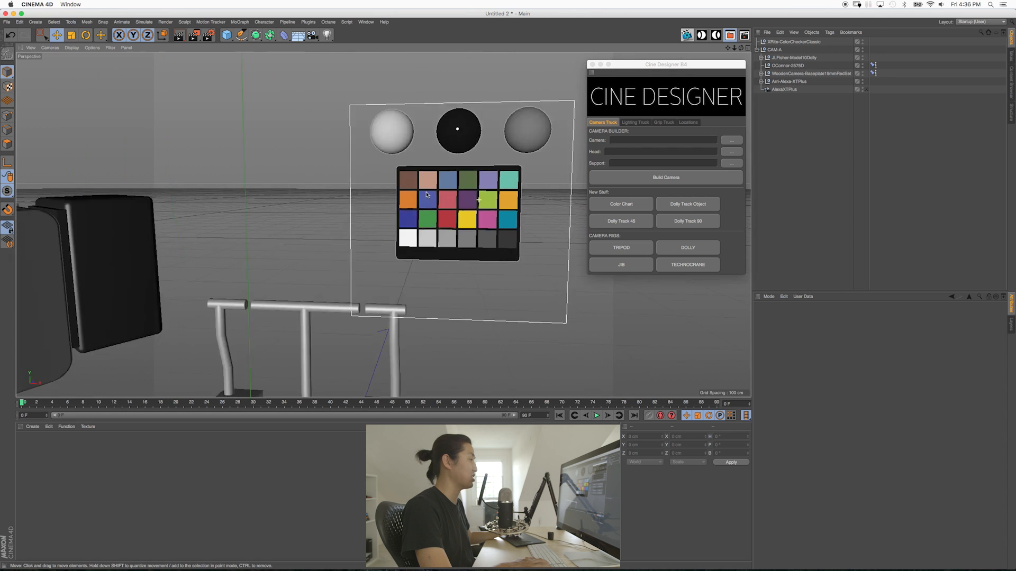
alt+right_drag(369, 186, 355, 185)
alt+middle_drag(478, 203, 466, 151)
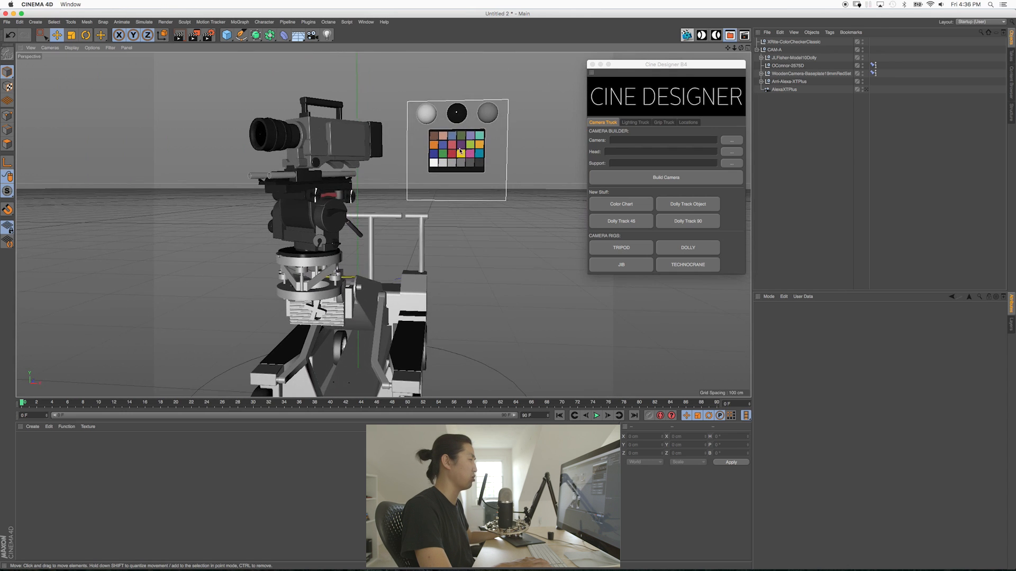
alt+drag(466, 152, 449, 150)
alt+middle_drag(450, 149, 463, 162)
alt+drag(463, 162, 466, 165)
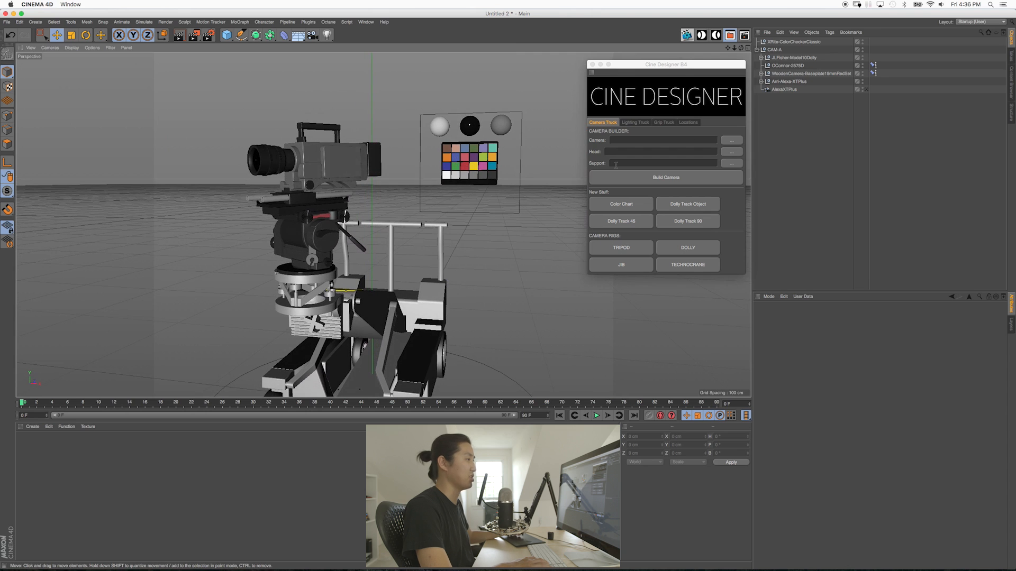
- Delete the color chart from the scene
click(794, 42)
key(Delete)
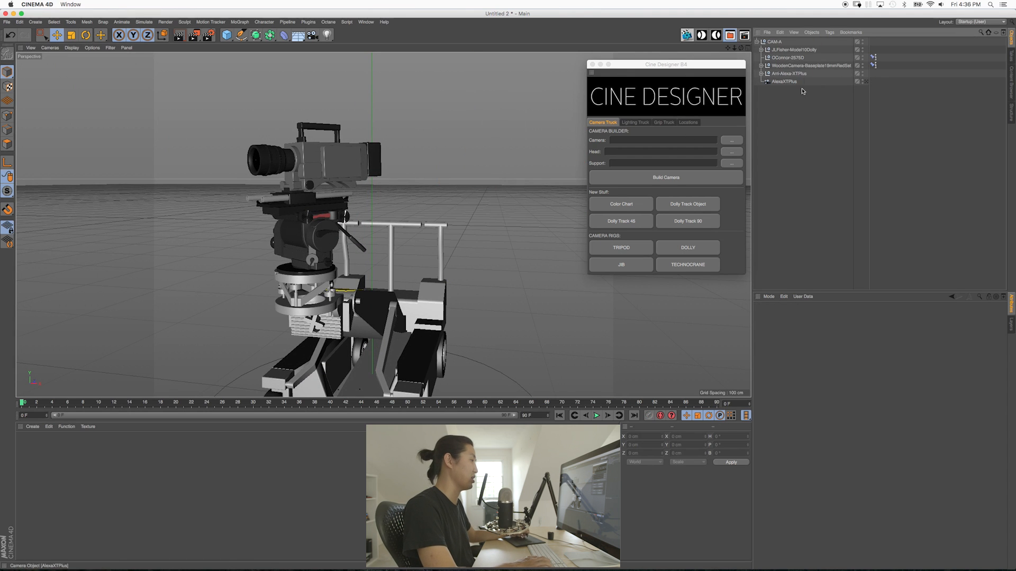
- Add a straight Dolly Track Object with Cine Designer and close the plugin window
click(684, 209)
click(593, 64)
alt+middle_drag(423, 259, 453, 190)
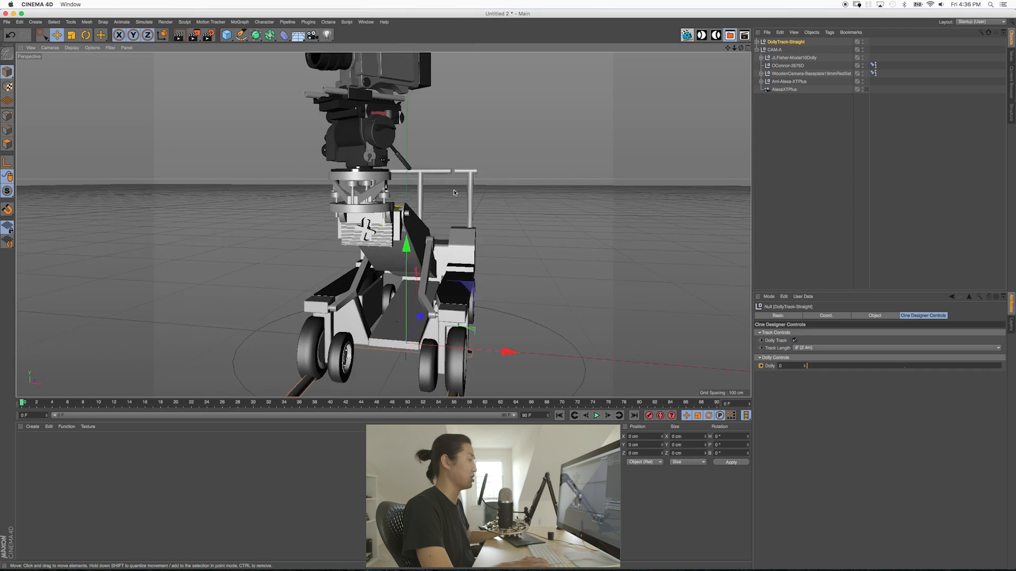
alt+drag(453, 189, 418, 222)
alt+right_drag(418, 222, 398, 234)
alt+drag(398, 234, 385, 226)
alt+drag(455, 264, 450, 251)
click(789, 157)
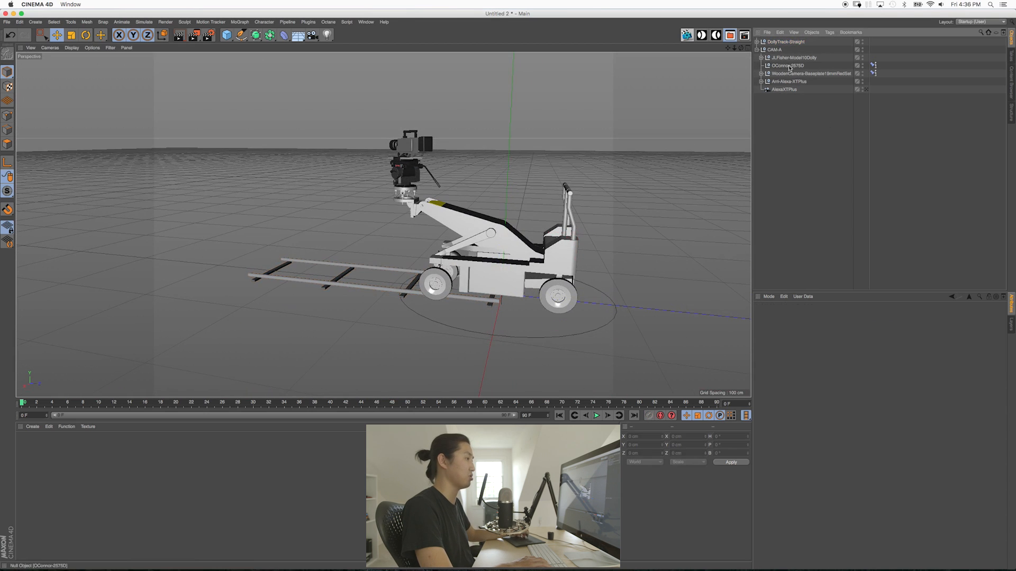
- Try a track length of 80' (24m) on the straight dolly track, and set the length to 24' (7.2m)
click(784, 44)
click(915, 315)
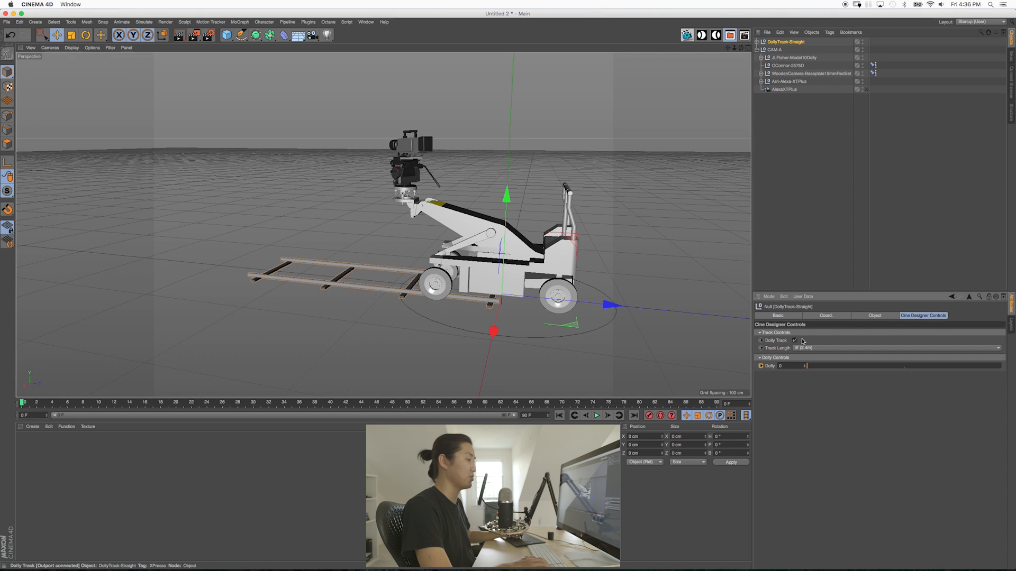
click(802, 348)
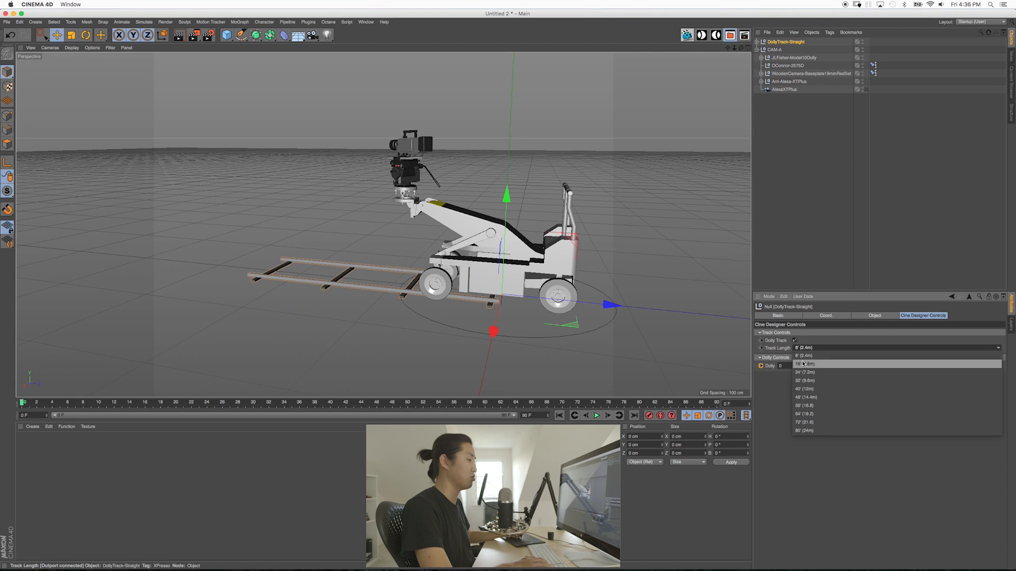
click(805, 432)
alt+drag(400, 288, 336, 276)
click(804, 348)
click(808, 375)
alt+drag(376, 218, 555, 299)
click(796, 210)
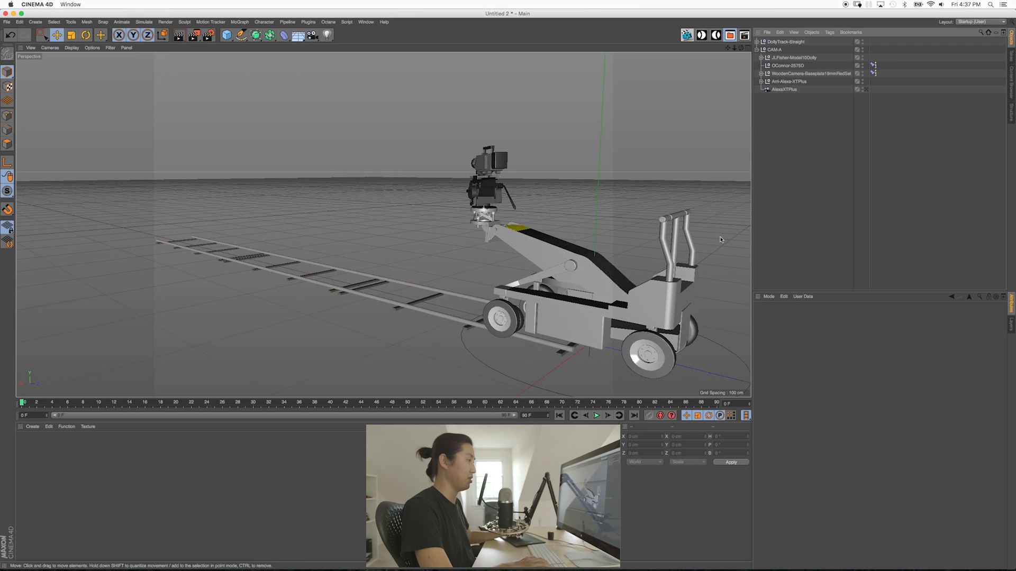
- Collapse the CAM-A hierarchy and expand DollyTrack-Straight to reveal its mount object
click(756, 50)
click(773, 50)
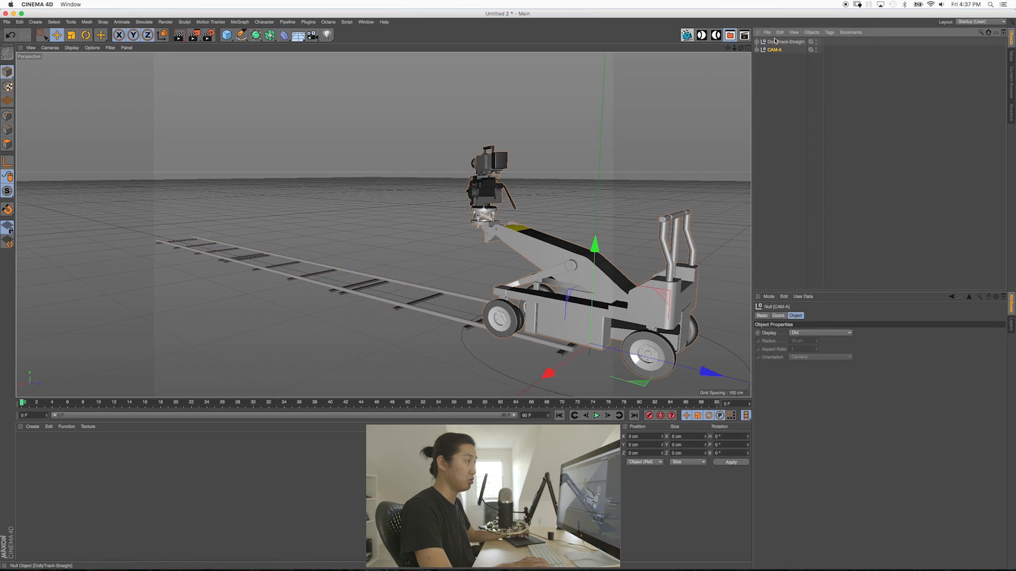
click(774, 61)
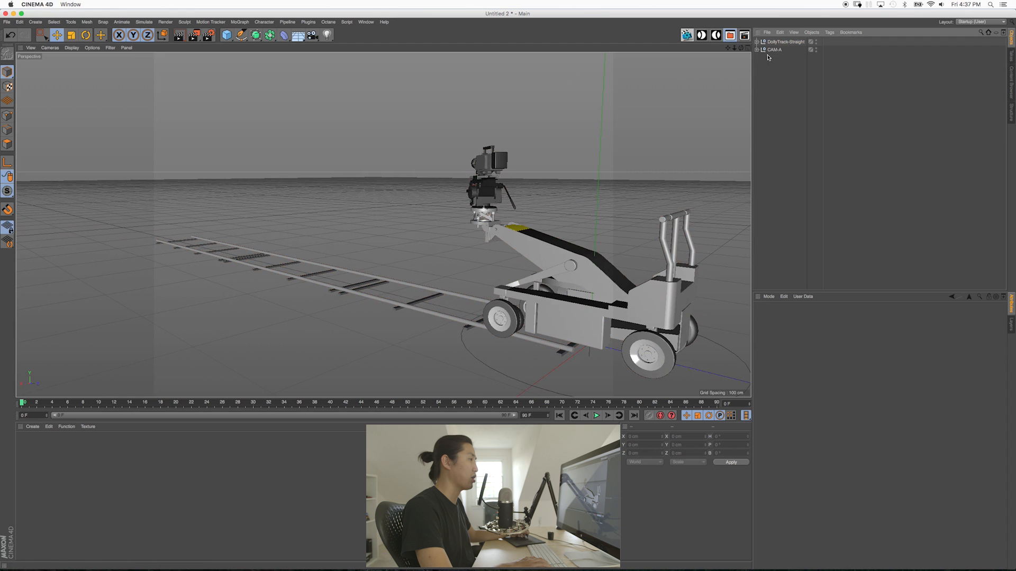
click(756, 41)
- Add a Constraint character tag to the CAM-A null
click(774, 58)
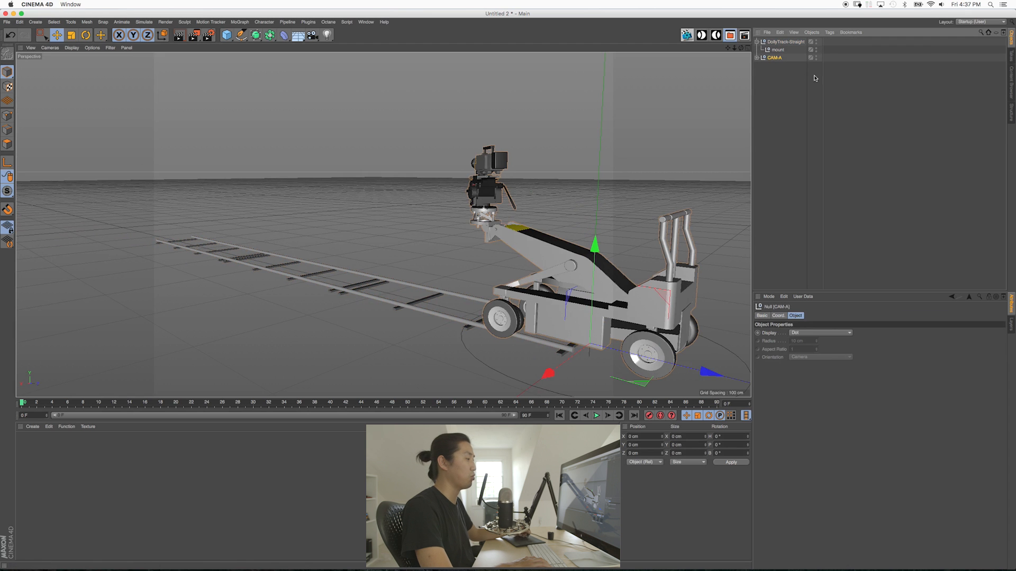
alt+middle_drag(626, 280, 573, 260)
alt+drag(573, 260, 565, 295)
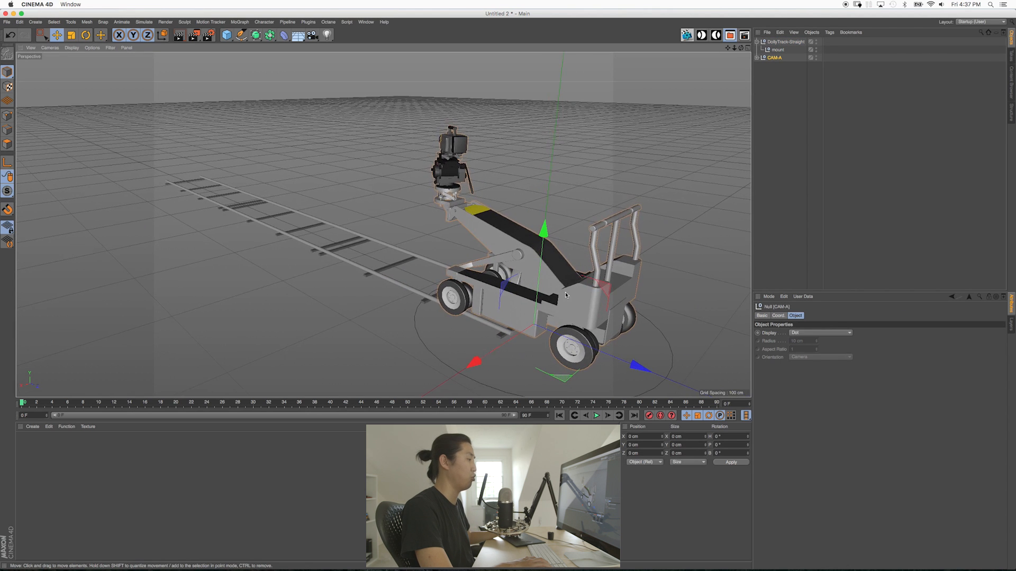
alt+middle_drag(565, 295, 539, 273)
alt+right_drag(538, 273, 510, 272)
alt+middle_drag(509, 272, 503, 262)
mouse_move(504, 262)
alt+mouse_down()
mouse_move(520, 274)
mouse_move(497, 267)
alt+mouse_up()
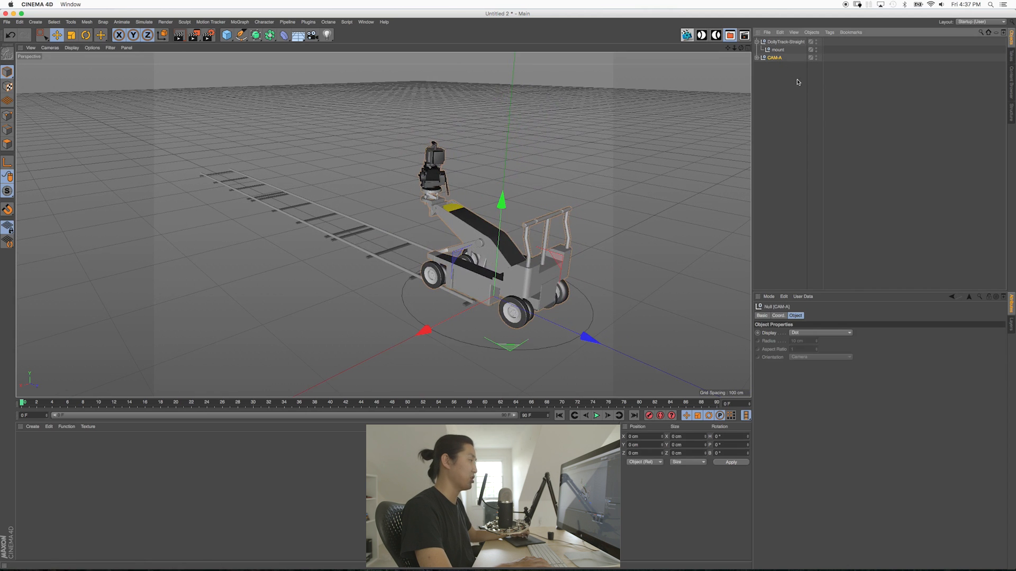
click(830, 33)
mouse_move(873, 70)
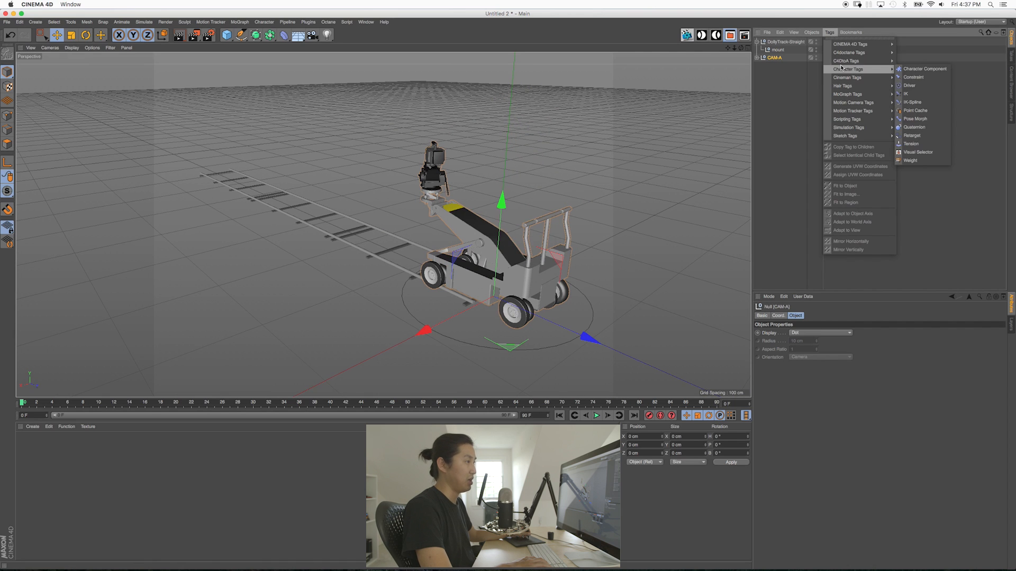
click(912, 78)
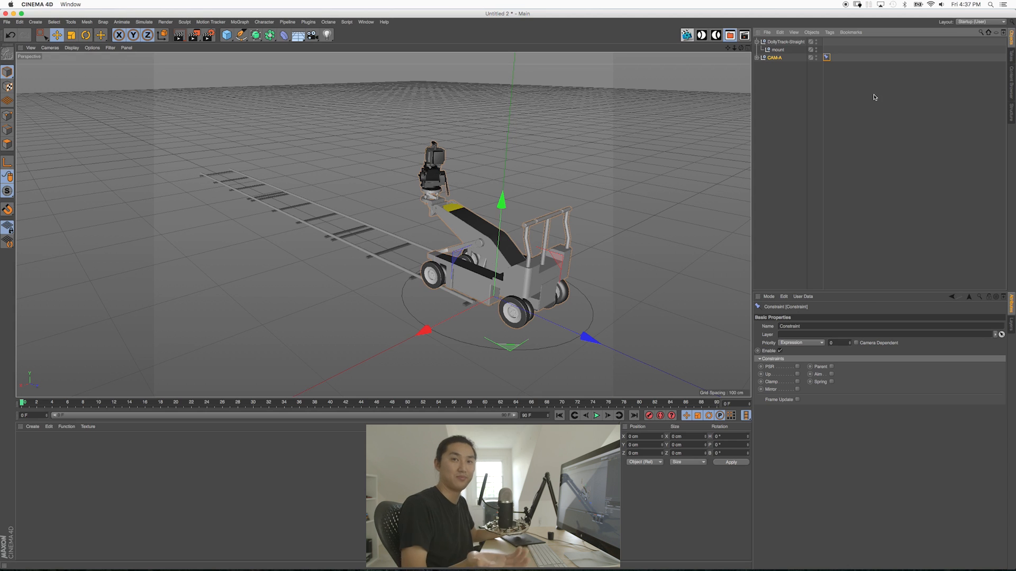
- Enable a PSR constraint on CAM-A's Constraint tag and set its target to the straight dolly track's mount object
click(826, 59)
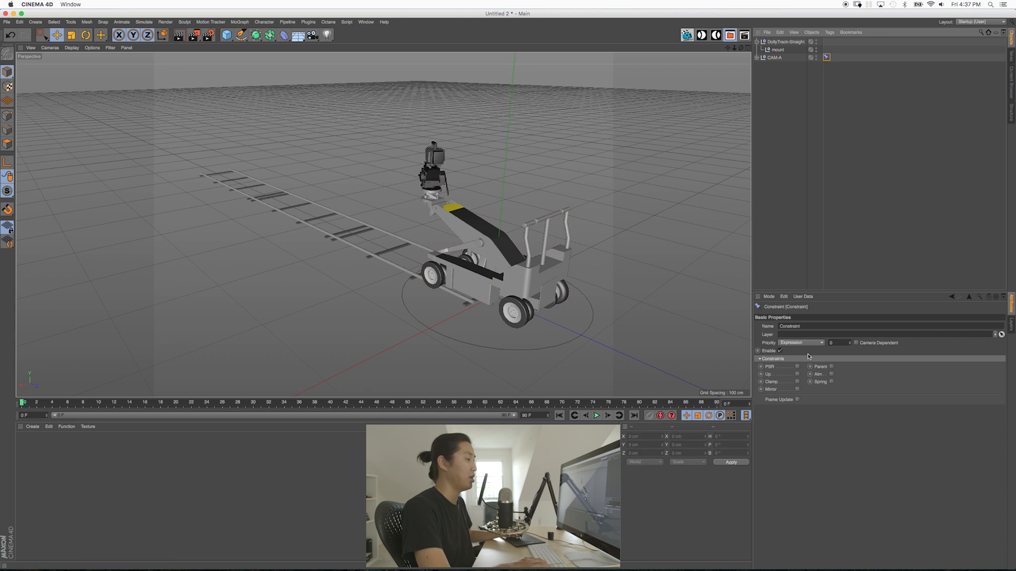
click(797, 367)
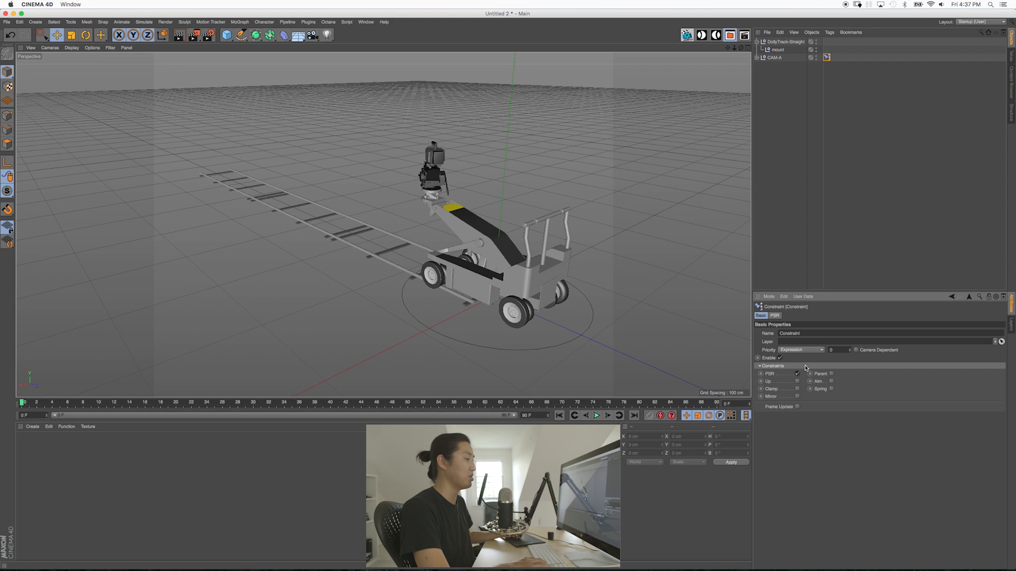
click(775, 315)
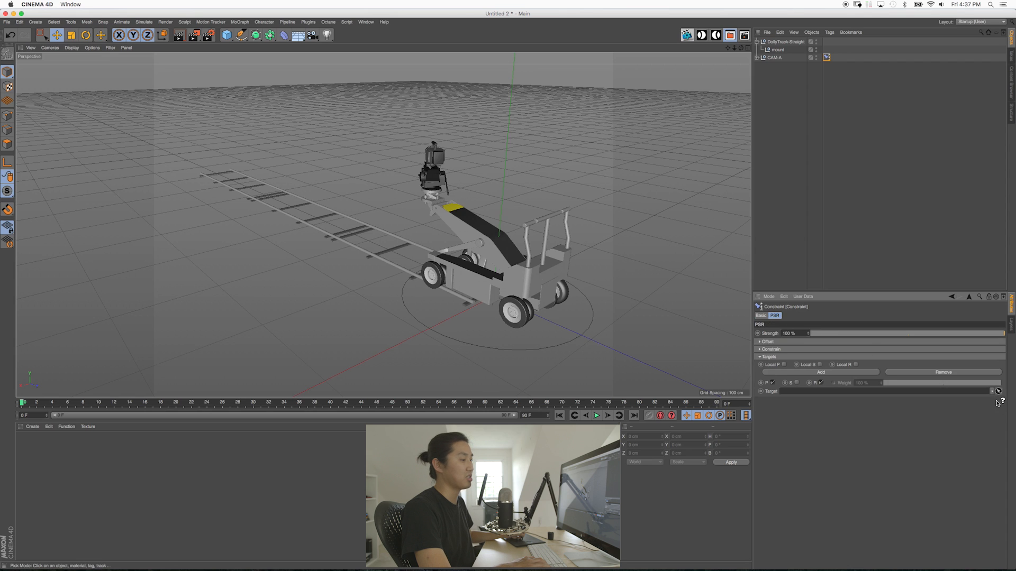
click(777, 49)
click(777, 50)
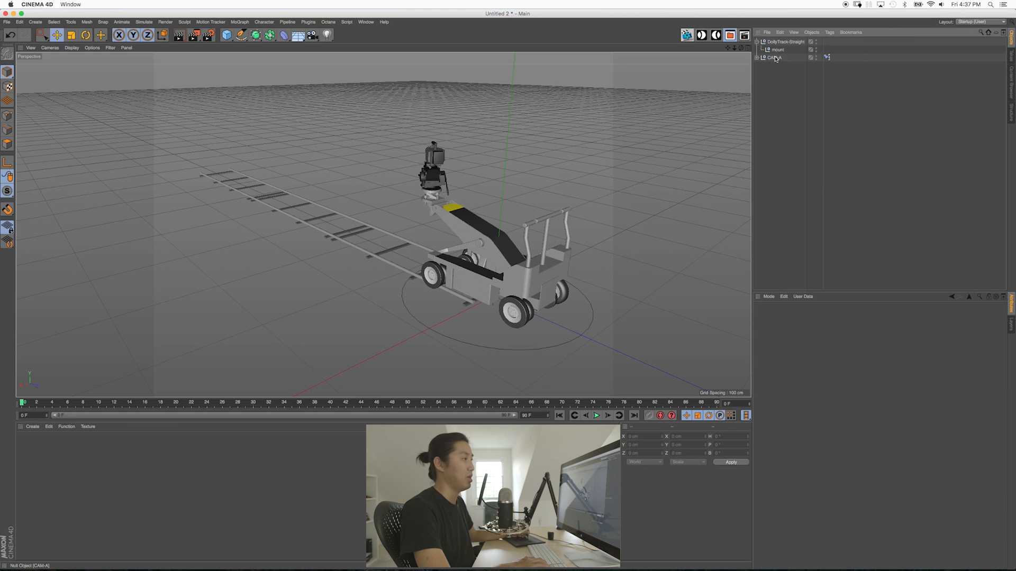
click(779, 70)
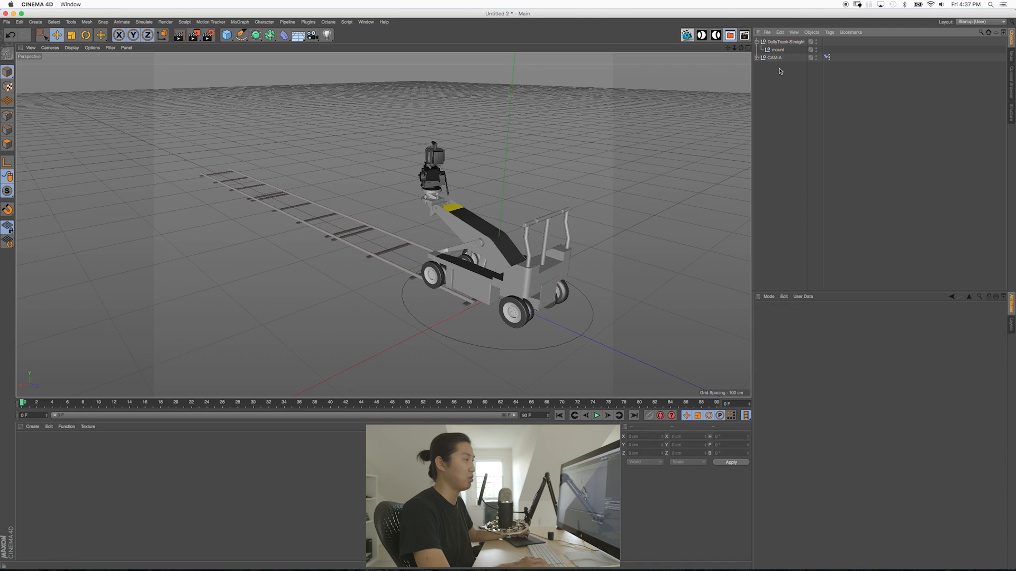
- Review the PSR target settings of CAM-A's Constraint tag and the tag types available for the null
click(826, 57)
click(830, 33)
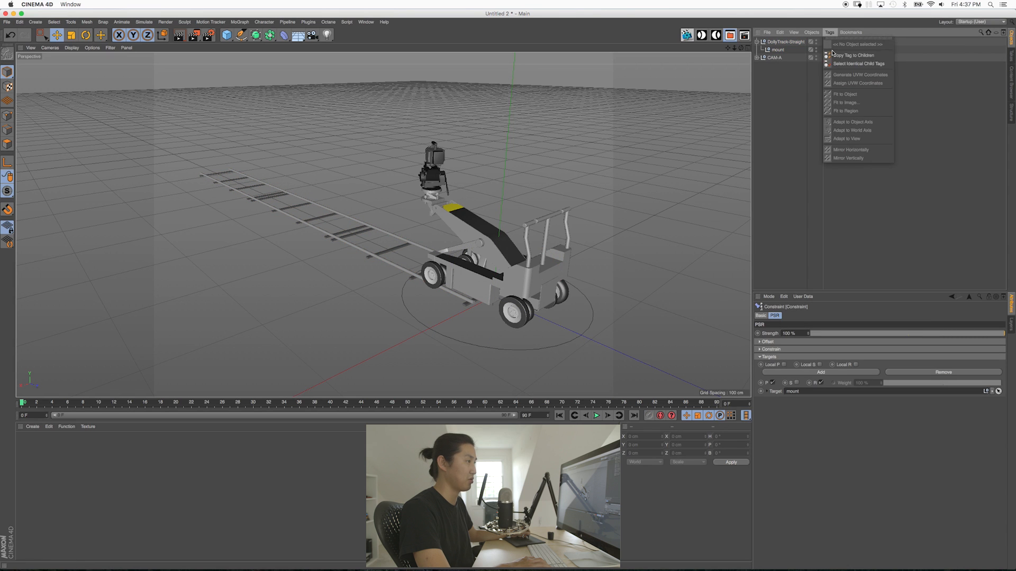
click(798, 80)
click(775, 58)
click(830, 32)
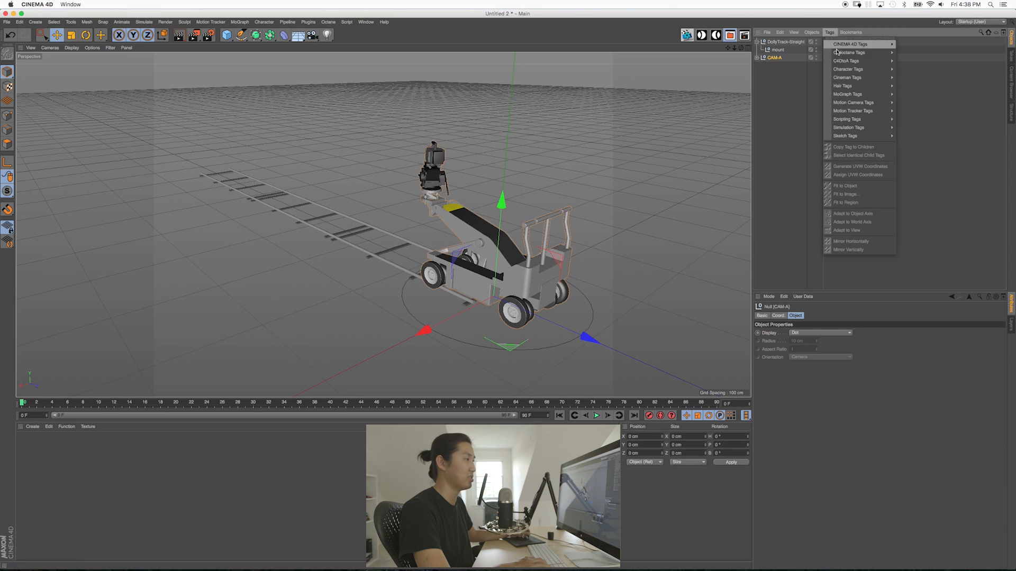
click(784, 90)
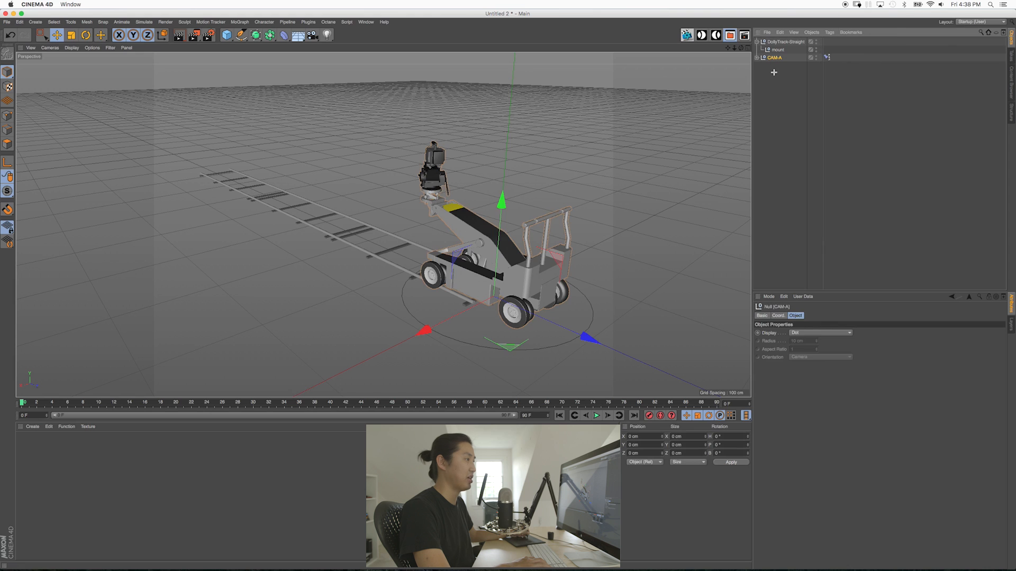
click(827, 57)
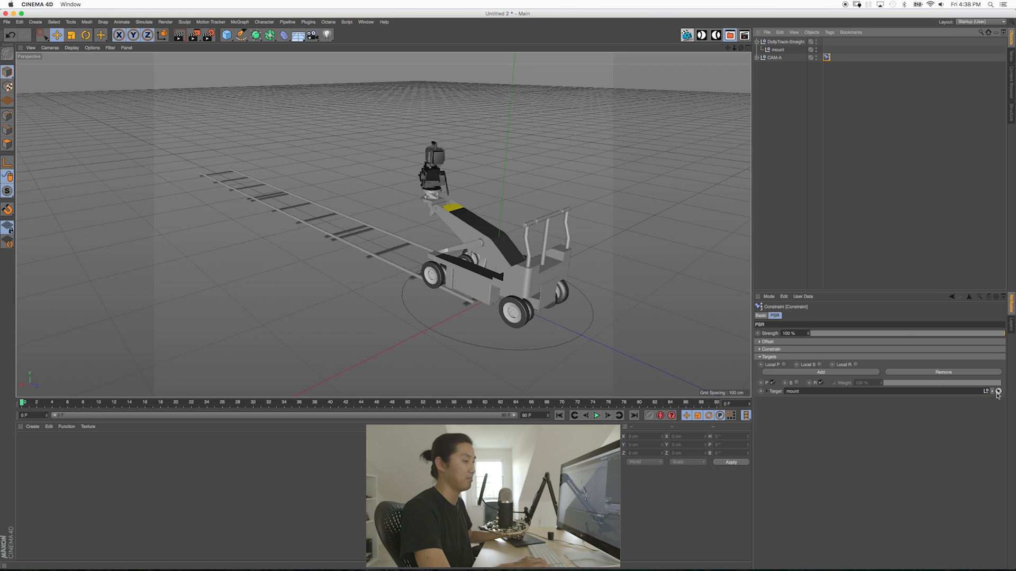
click(778, 80)
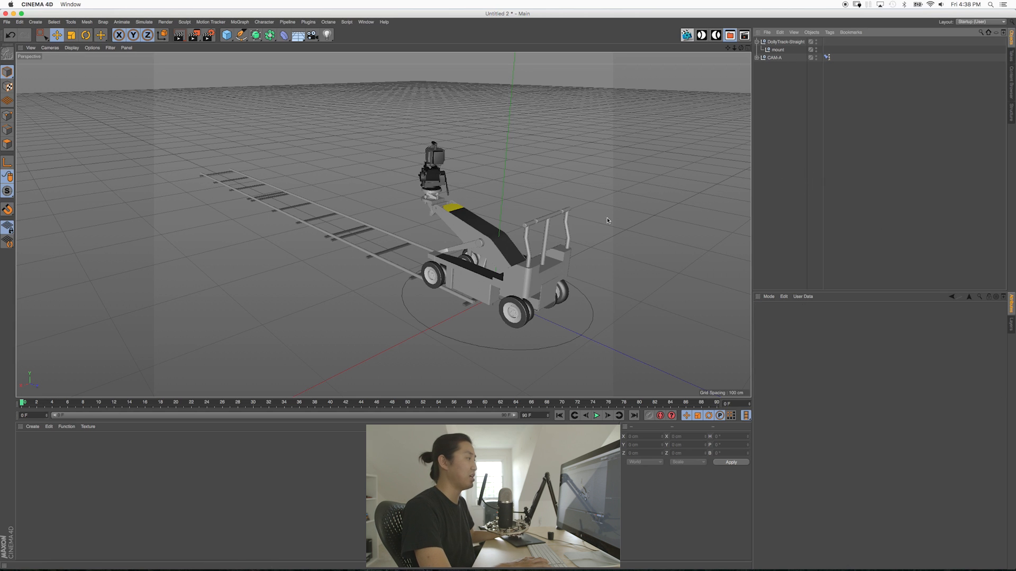
- Try sliding the rig along the straight track with the DollyTrack-Straight Dolly control
alt+drag(619, 212, 618, 183)
alt+drag(507, 269, 509, 280)
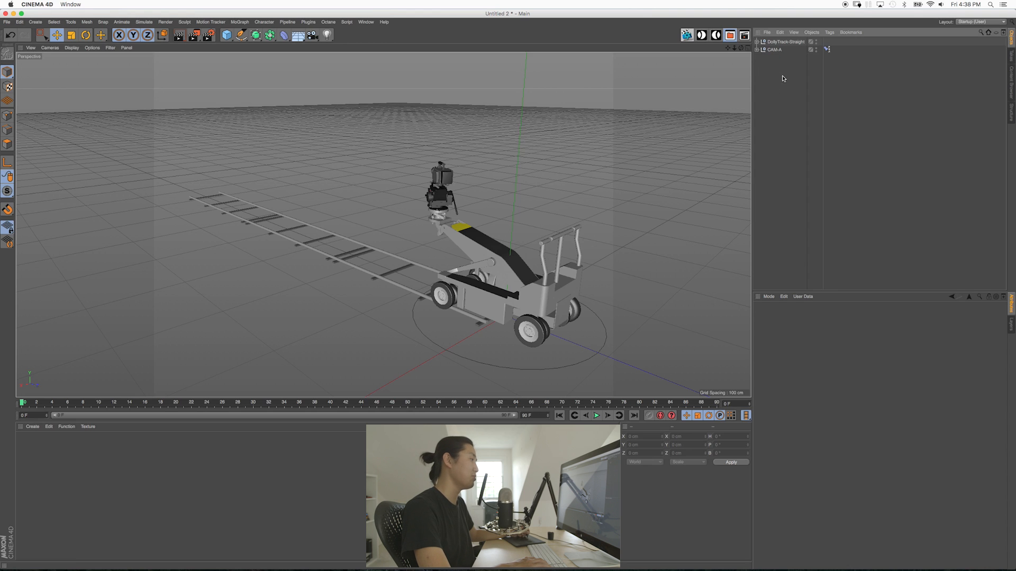
click(775, 43)
drag(813, 366, 816, 394)
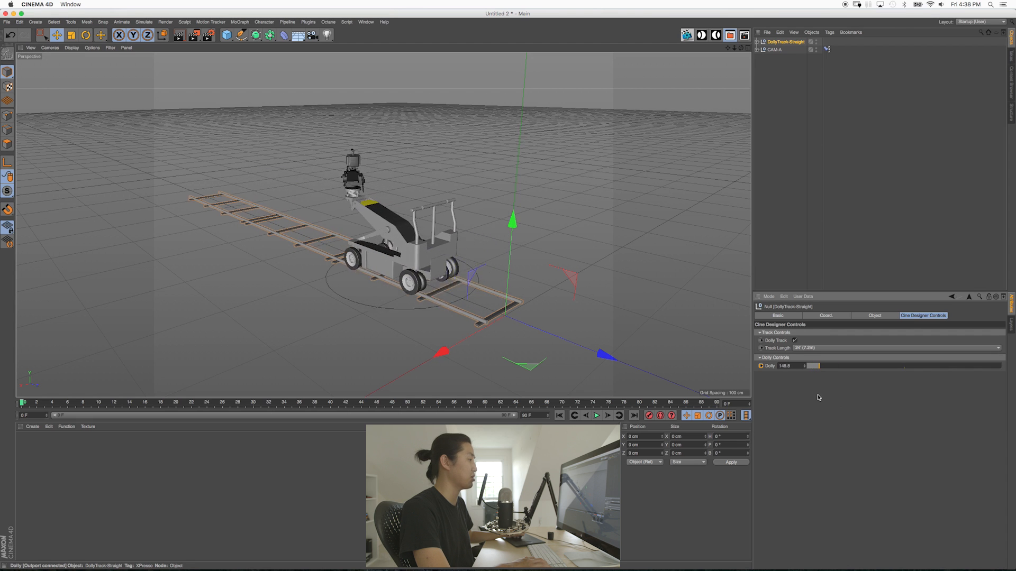
drag(817, 397, 817, 366)
- Rotate the straight track to a heading of about -37° and move it to about X -124 cm, Z -189 cm
alt+middle_drag(524, 277, 521, 268)
alt+drag(522, 267, 589, 219)
key(r)
key(e)
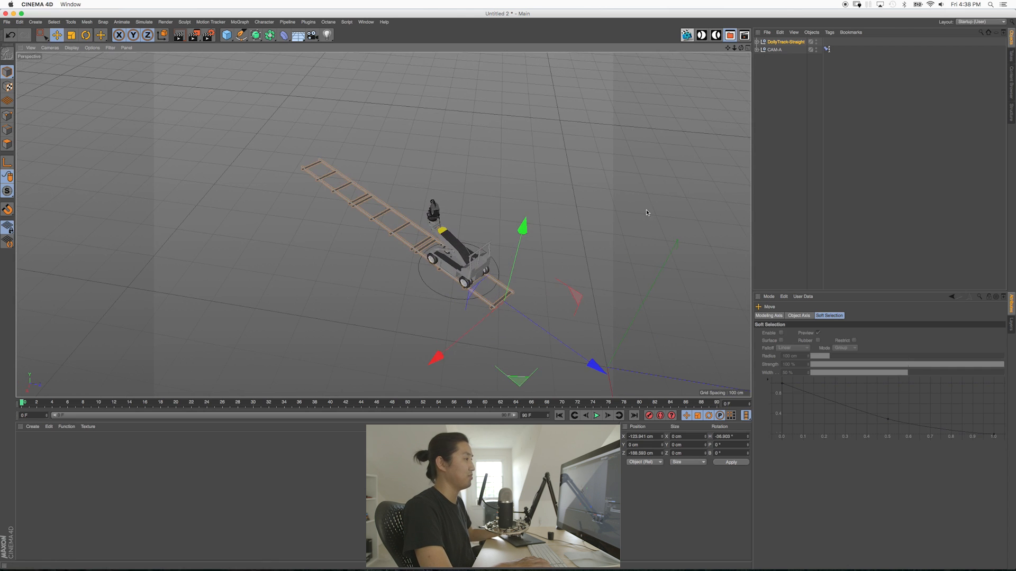
- Slide the rig along the repositioned straight track to a Dolly value of 100
click(785, 42)
mouse_move(823, 368)
mouse_down()
mouse_move(861, 366)
mouse_move(813, 361)
mouse_up()
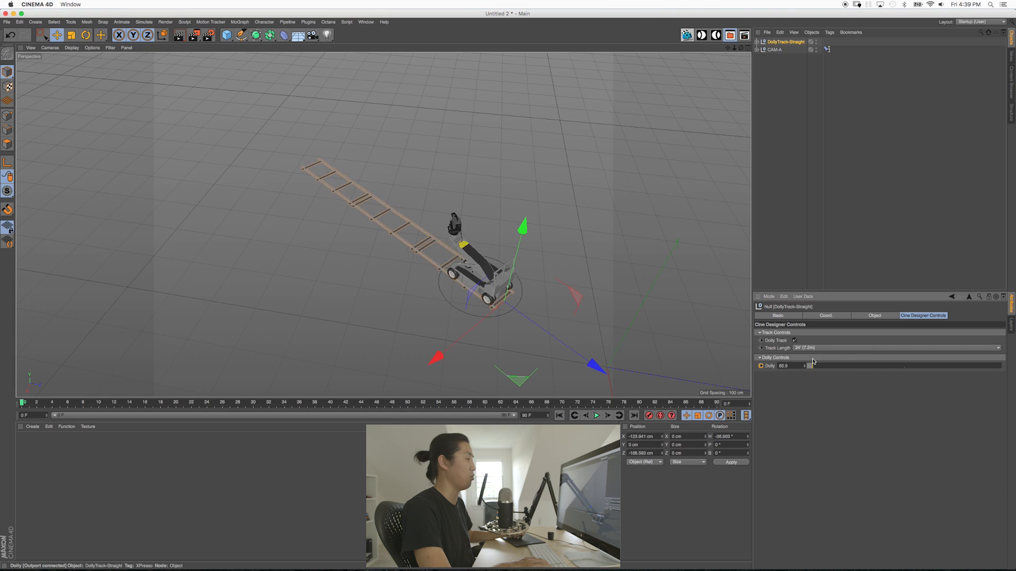
click(819, 136)
- Expand the CAM-A hierarchy and lower the JLFisher-Model10Dolly's Center Column Height to about 22
click(756, 49)
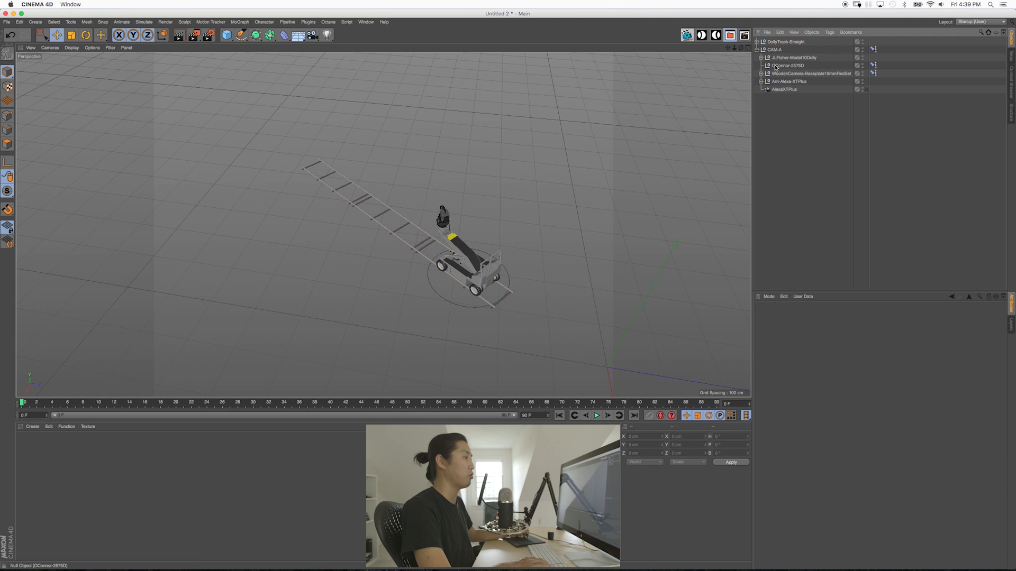
click(779, 67)
mouse_move(891, 334)
mouse_down()
mouse_move(855, 331)
mouse_move(892, 334)
mouse_up()
click(794, 57)
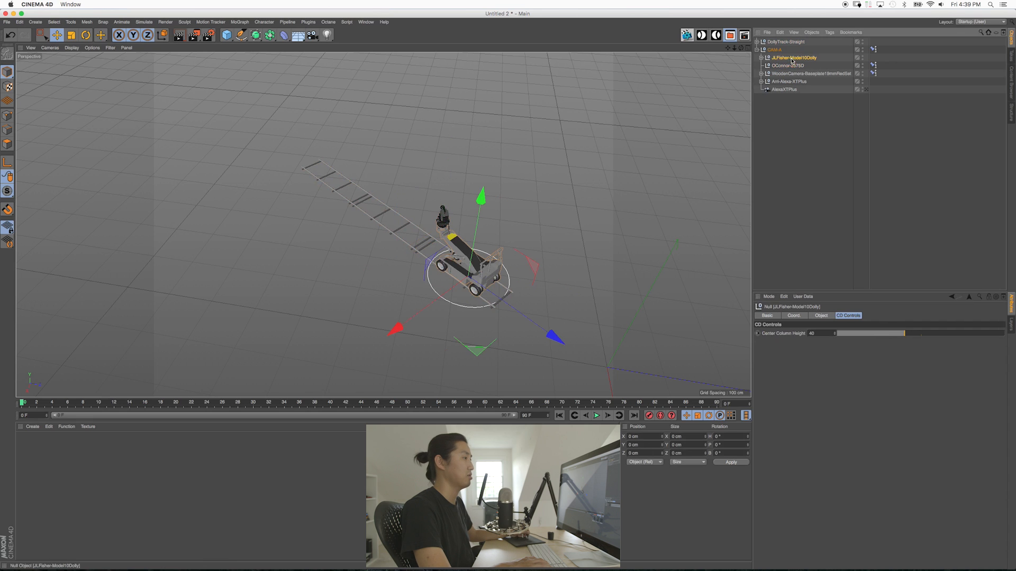
drag(901, 335, 880, 335)
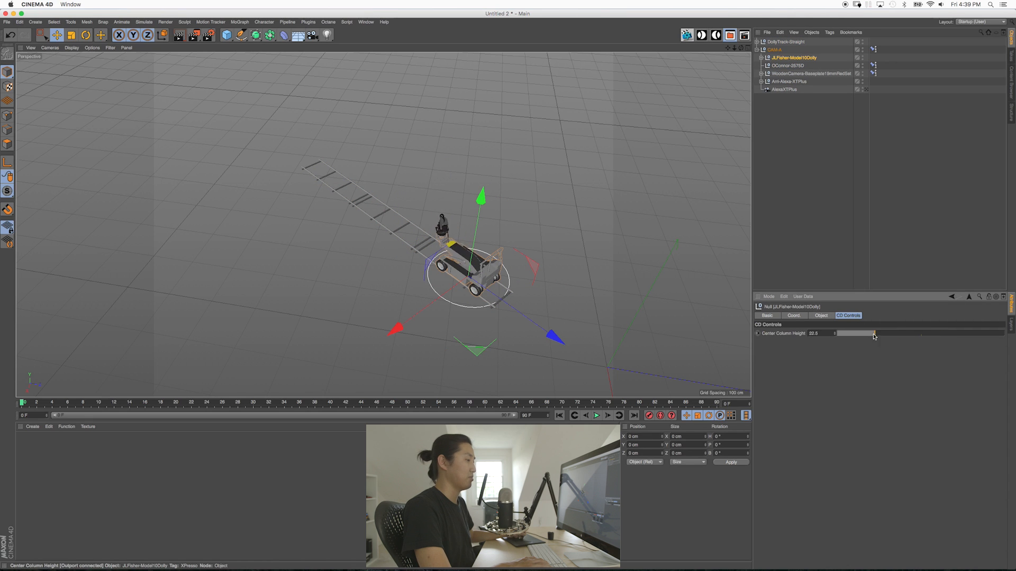
click(803, 208)
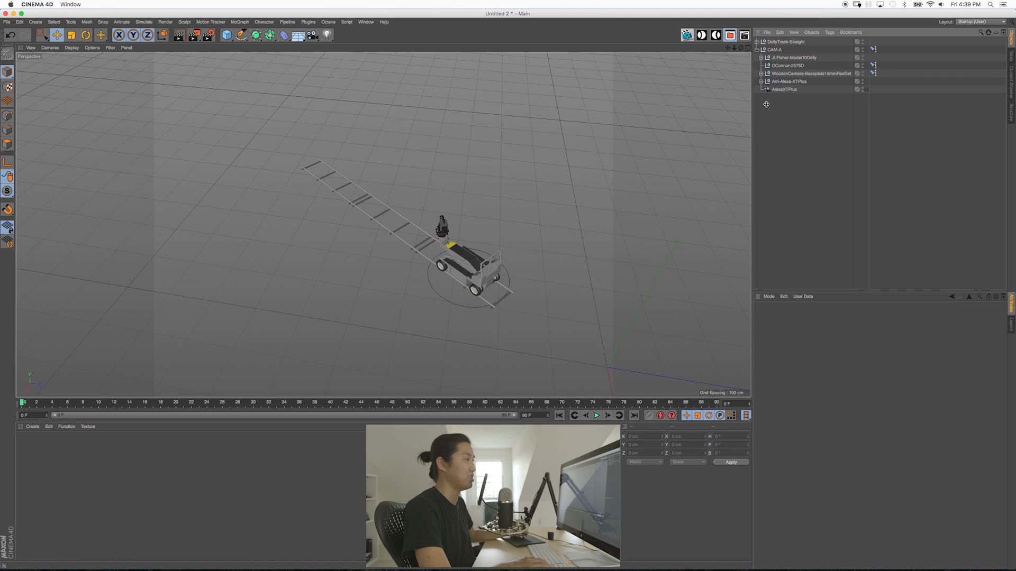
- Look over the track and rig options in the Cine Designer window and inspect the dolly on its track
click(701, 36)
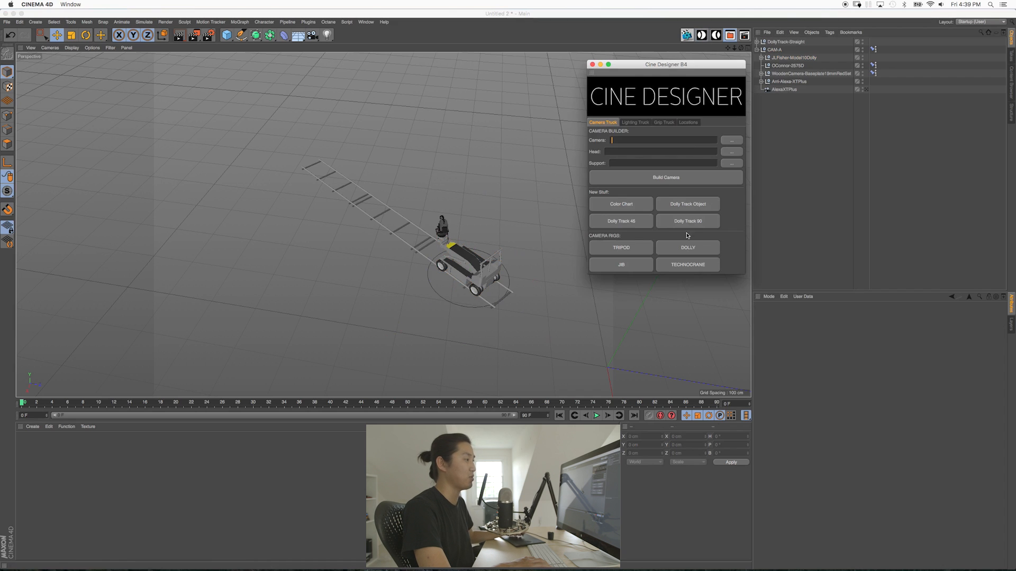
click(592, 64)
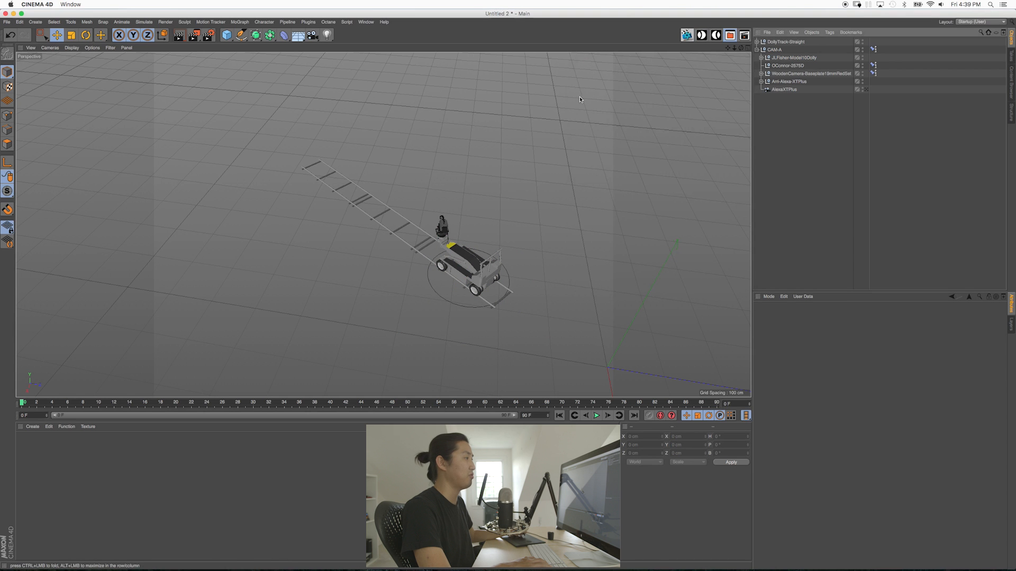
alt+drag(451, 279, 454, 239)
alt+right_drag(458, 275, 544, 295)
alt+middle_drag(480, 280, 521, 273)
mouse_move(492, 274)
alt+mouse_down()
mouse_move(548, 282)
mouse_move(494, 279)
alt+mouse_up()
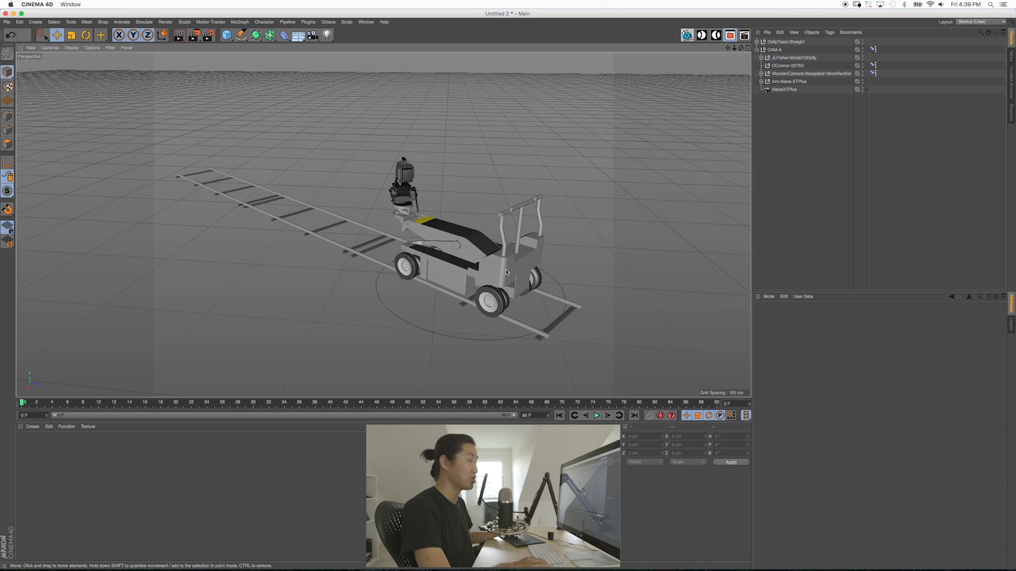
alt+drag(486, 259, 508, 273)
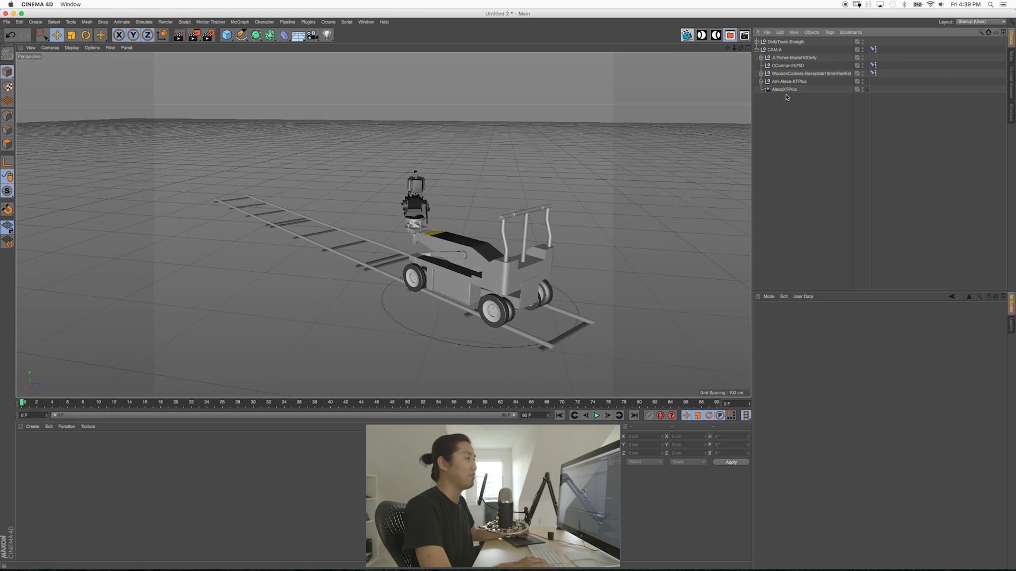
- Examine the dolly, head, baseplate and camera components grouped inside the CAM-A hierarchy
click(774, 58)
click(777, 65)
click(779, 74)
click(781, 82)
click(784, 127)
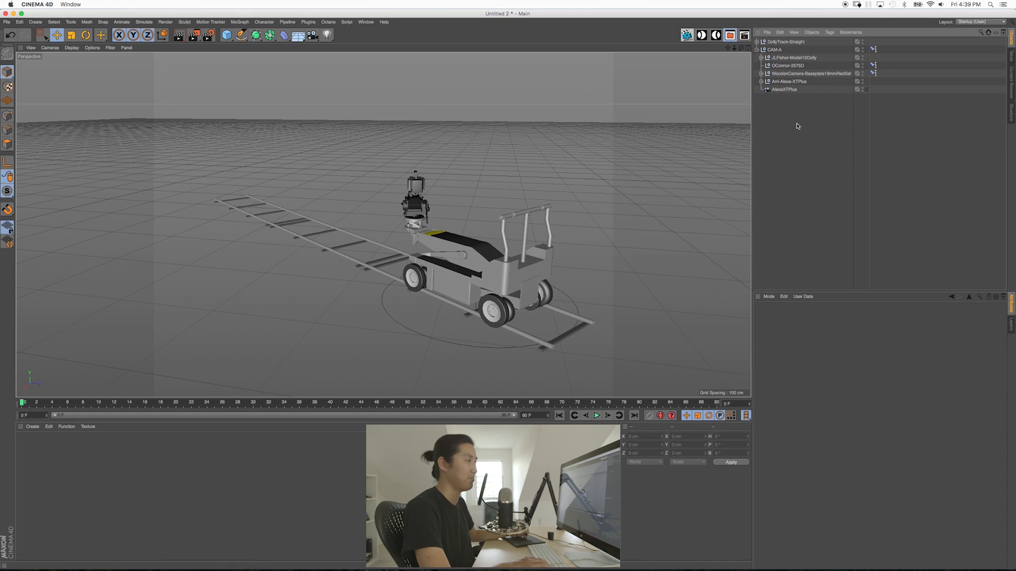
click(756, 49)
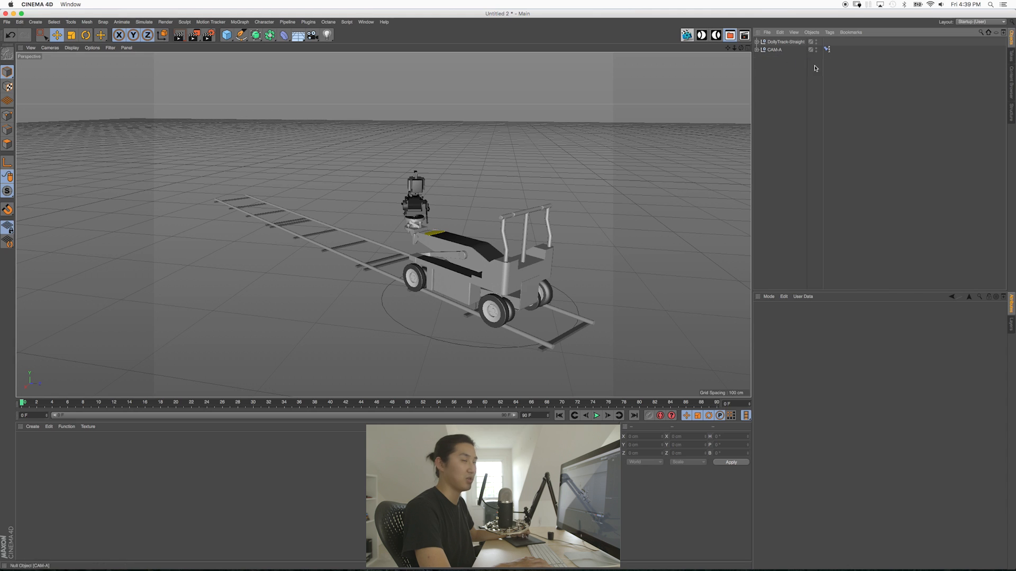
click(770, 50)
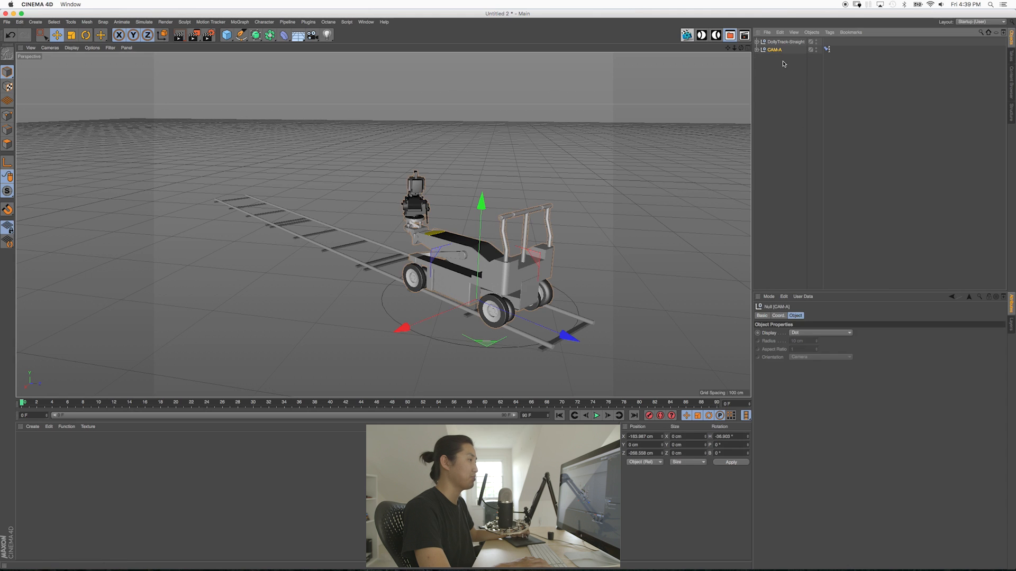
click(757, 50)
click(777, 58)
click(778, 66)
click(778, 74)
- Slide the rig slightly along the straight track, and remove DollyTrack-Straight together with CAM-A's Constraint tag
click(772, 42)
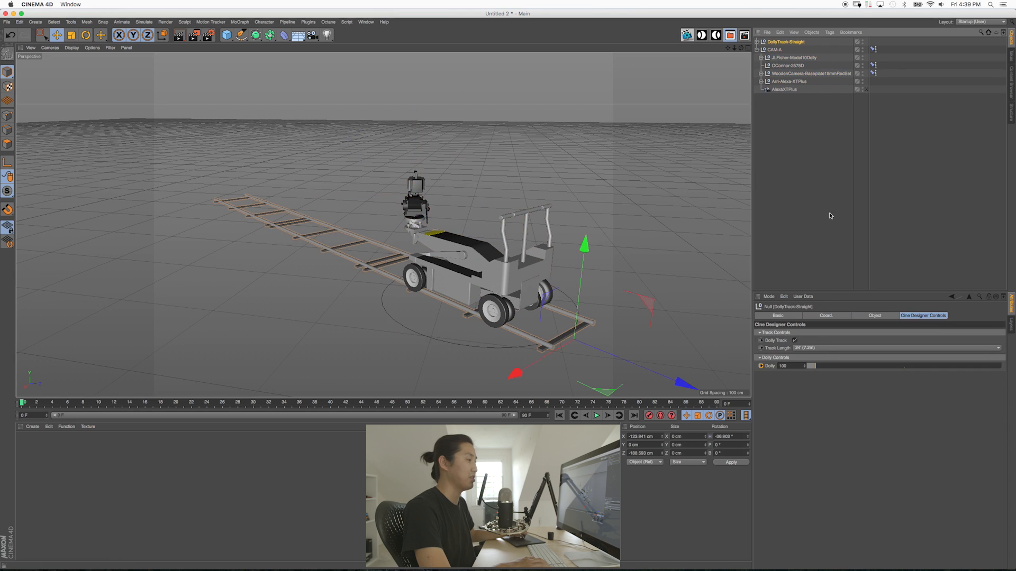
mouse_move(814, 365)
mouse_down()
mouse_move(832, 366)
mouse_move(819, 371)
mouse_up()
click(795, 106)
click(772, 42)
key(Delete)
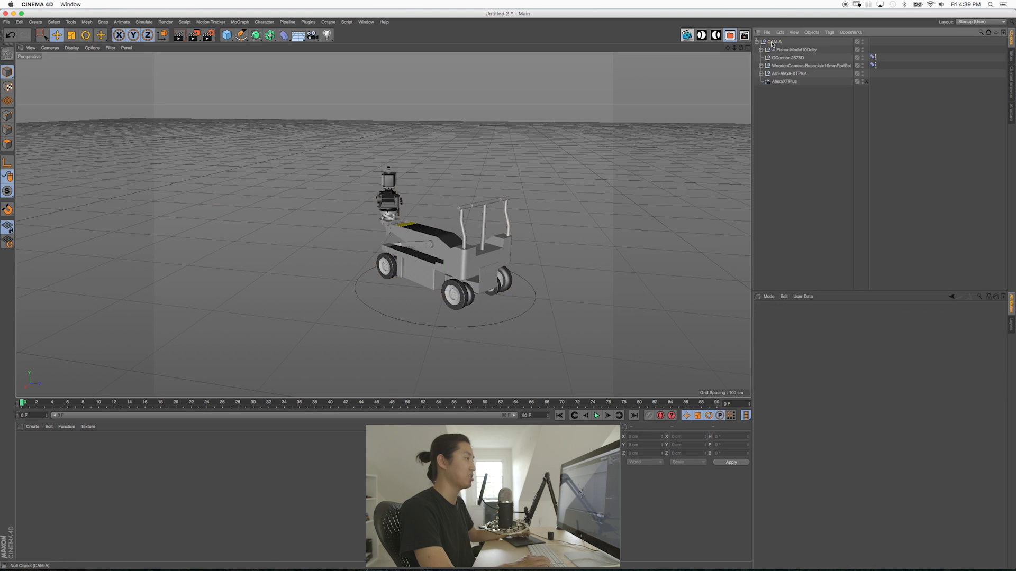
- Check the camera rig options in the Cine Designer window, close it, and collapse the CAM-A hierarchy
click(773, 42)
mouse_move(526, 317)
mouse_down()
mouse_move(482, 295)
mouse_move(526, 313)
mouse_up()
click(702, 35)
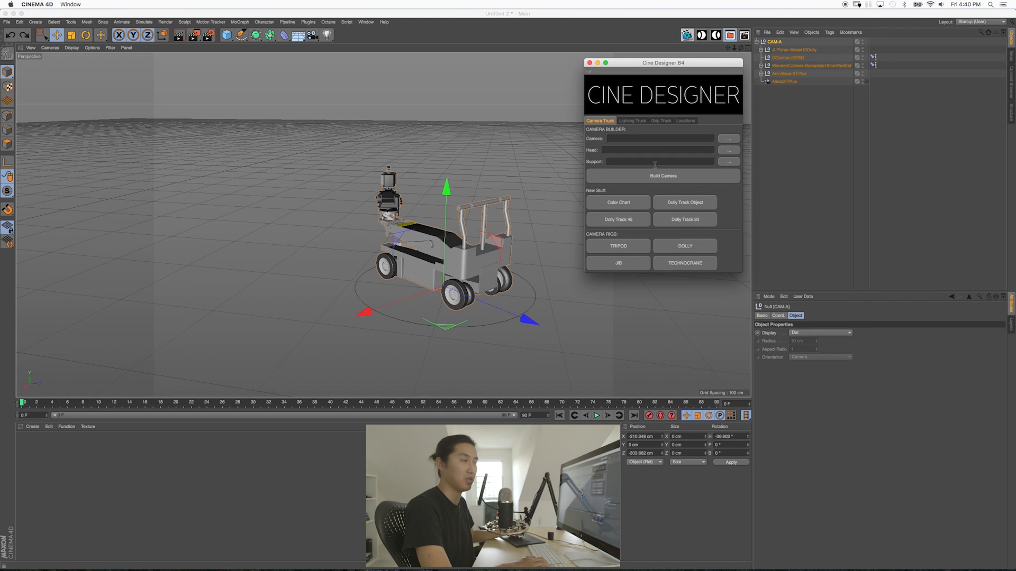
click(589, 63)
click(796, 161)
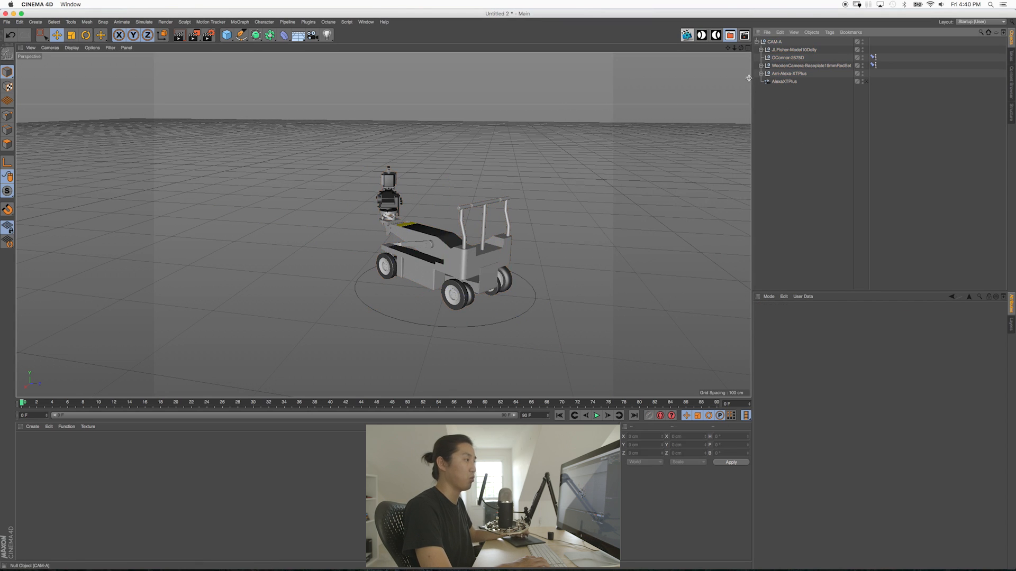
click(756, 41)
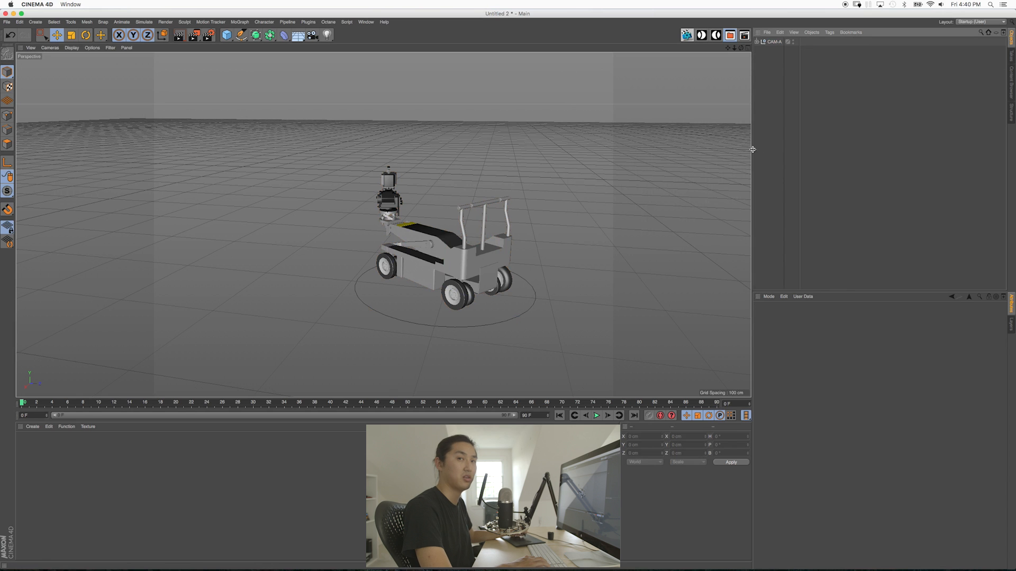
- Delete the CAM-A null with its whole camera and dolly rig from the scene
alt+drag(365, 219, 535, 265)
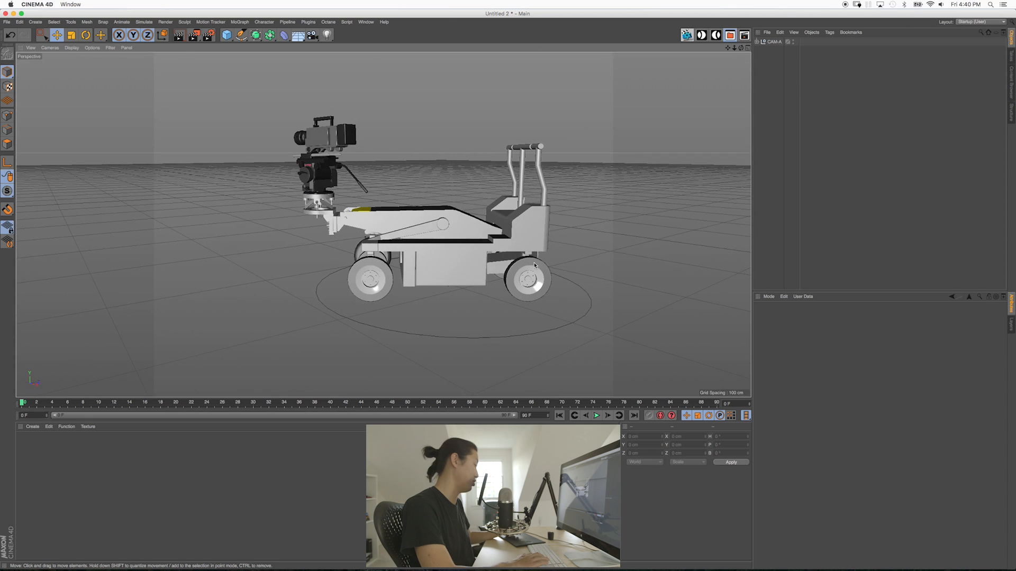
key(space)
click(773, 42)
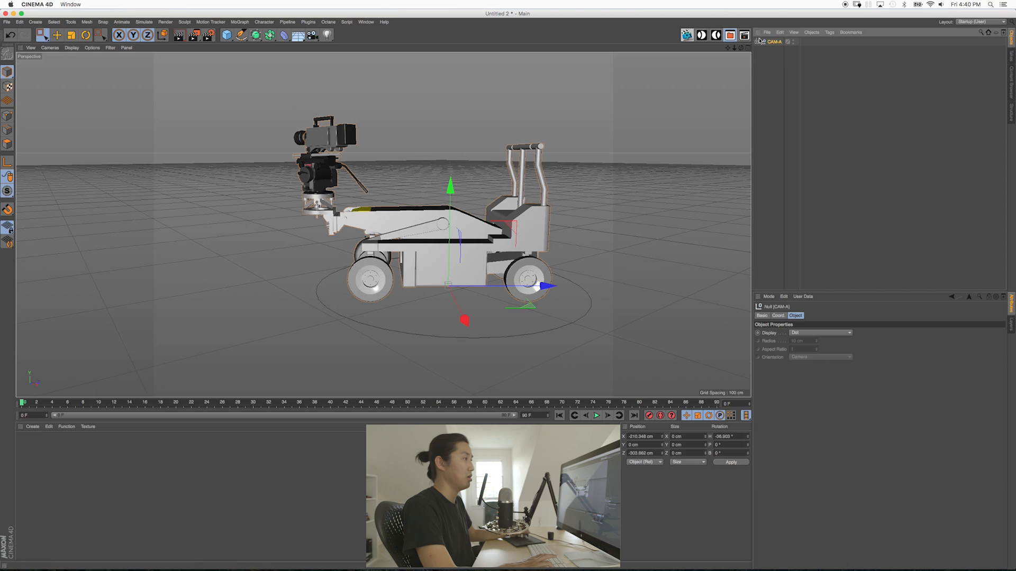
key(Delete)
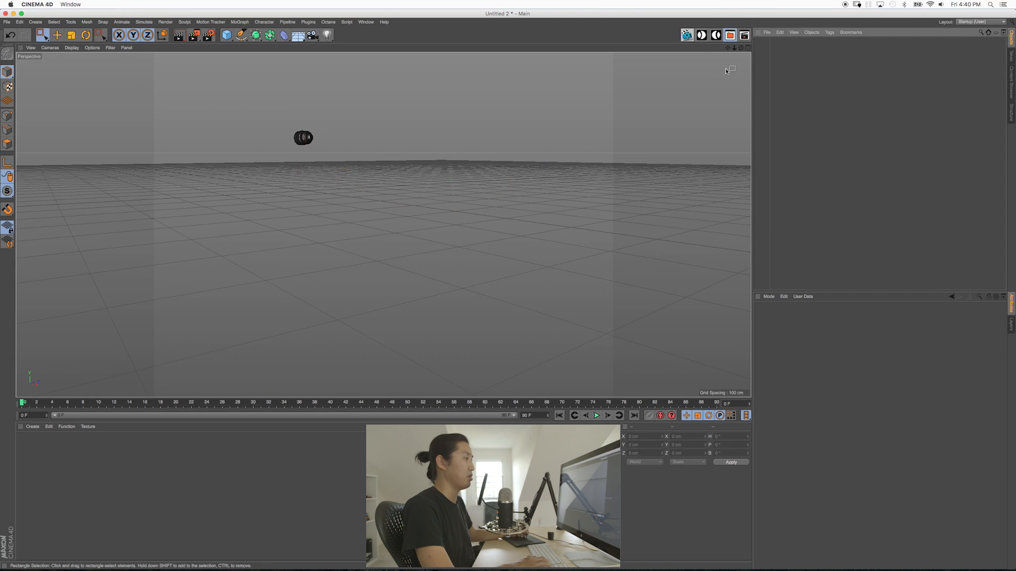
- Delete all remaining layers and materials together with the leftover Leica-Summicron-C lens null, leaving the scene empty
click(1010, 328)
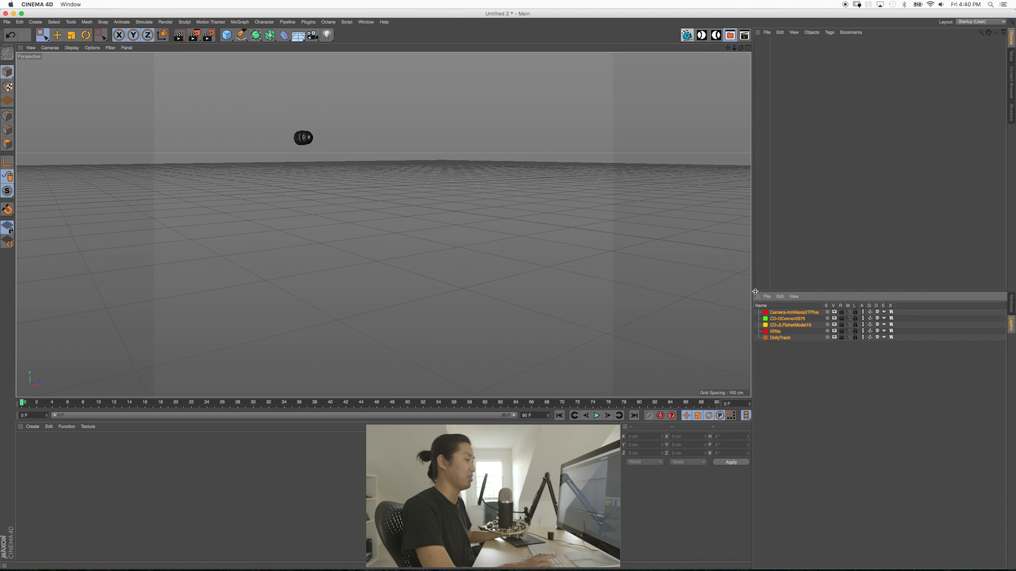
key(Delete)
drag(370, 523, 17, 433)
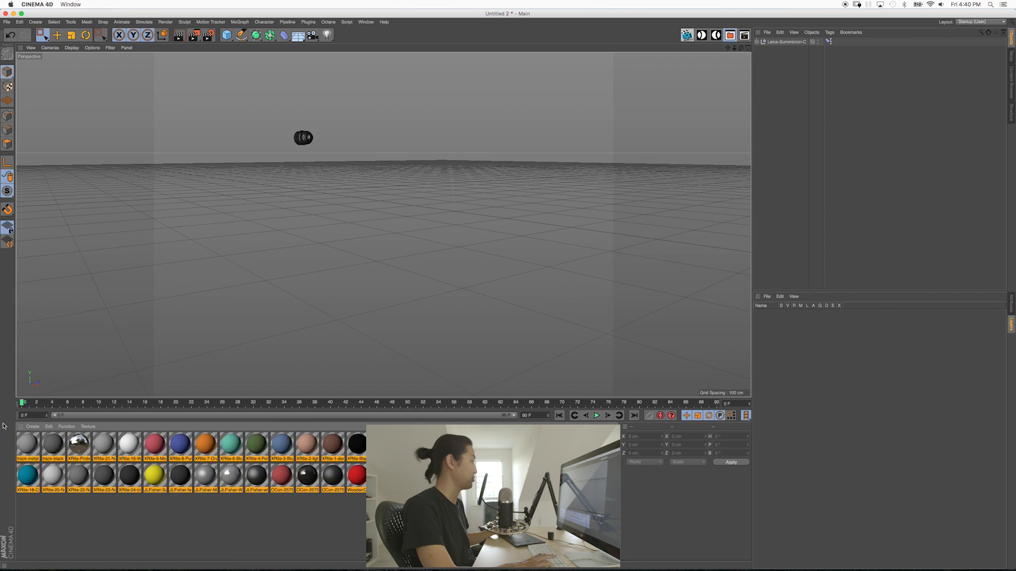
click(786, 42)
key(Delete)
key(Delete)
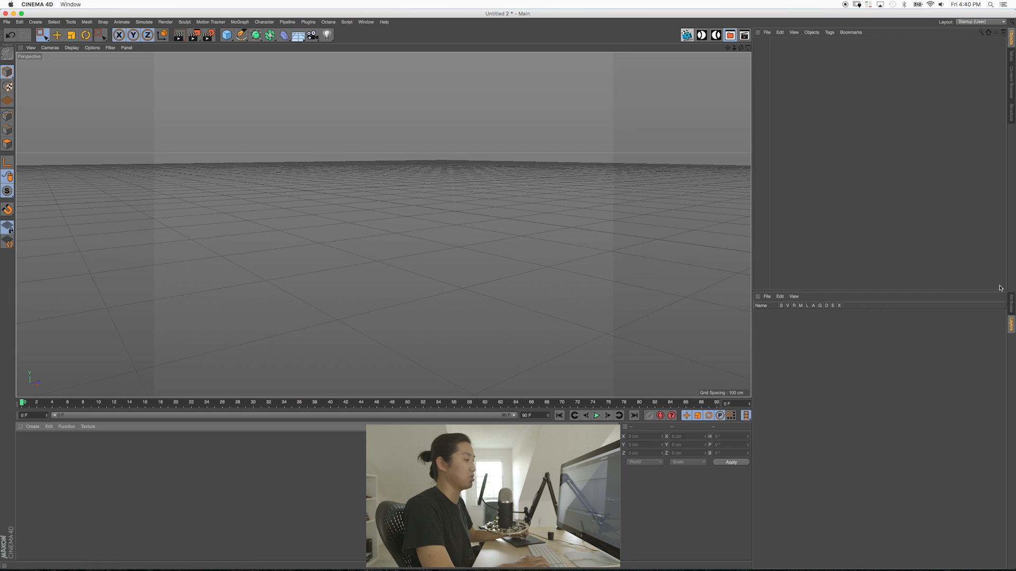
click(1011, 305)
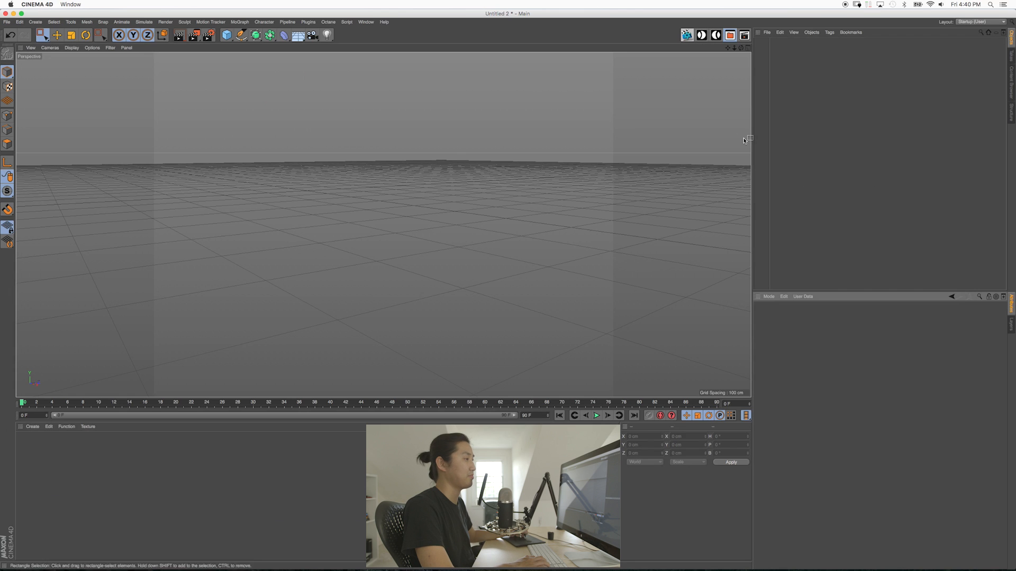
- Build a Cine Designer camera from the Red-EpicDragon camera, the OConnor-2575D head and the OConnor-CineHD.c4d support
click(687, 35)
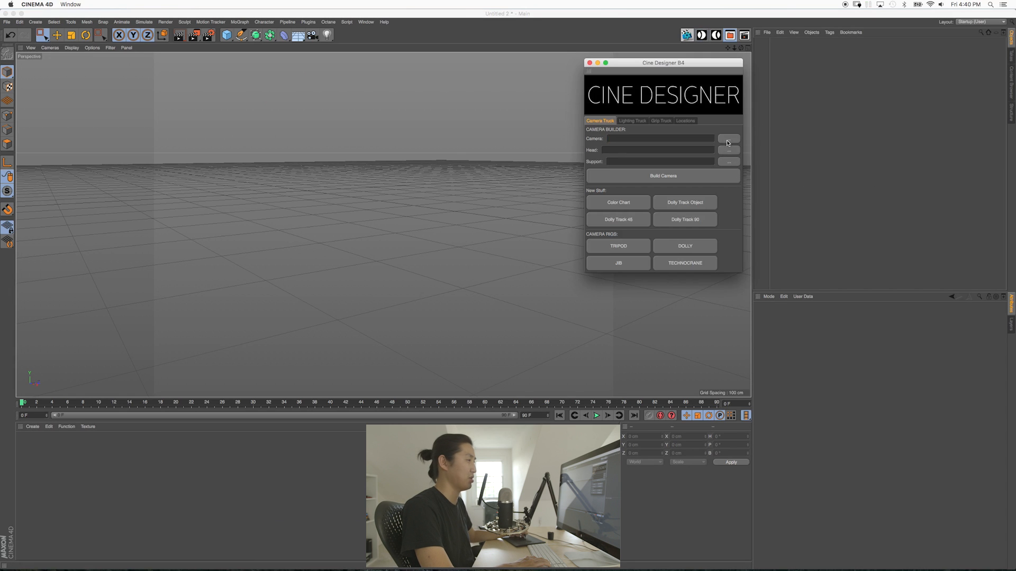
double_click(653, 110)
click(719, 152)
double_click(651, 111)
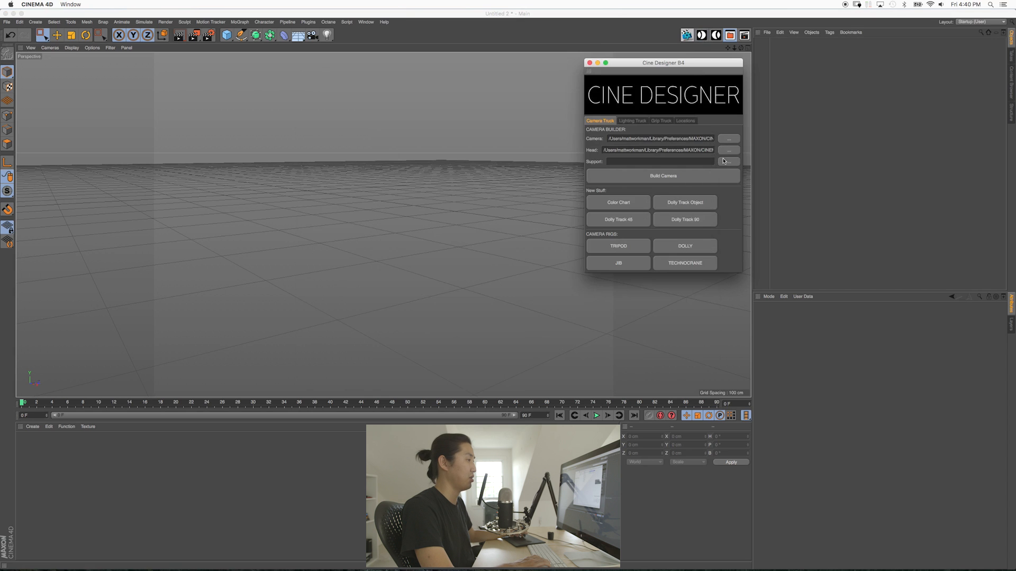
click(728, 162)
click(647, 131)
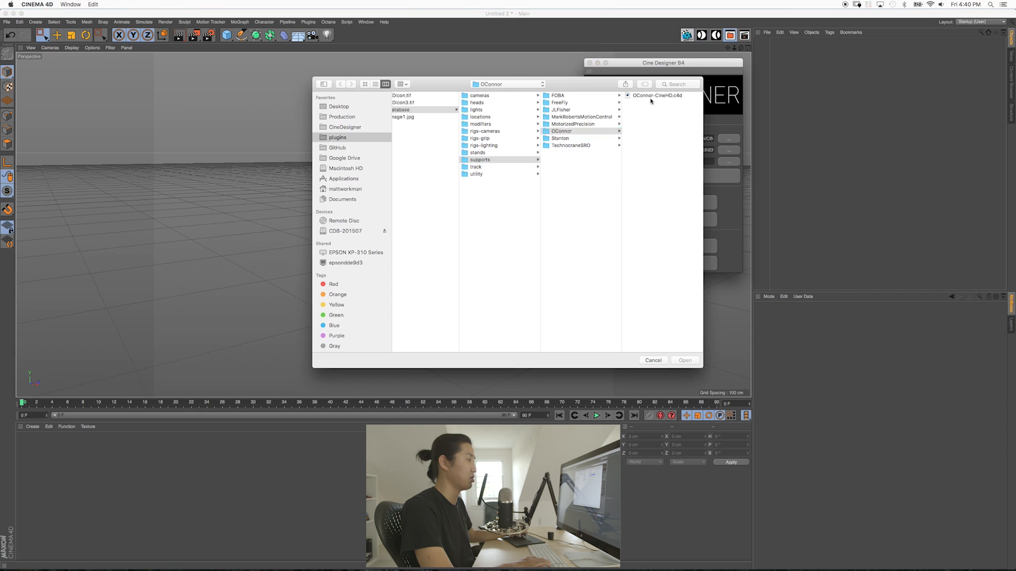
double_click(649, 95)
click(662, 176)
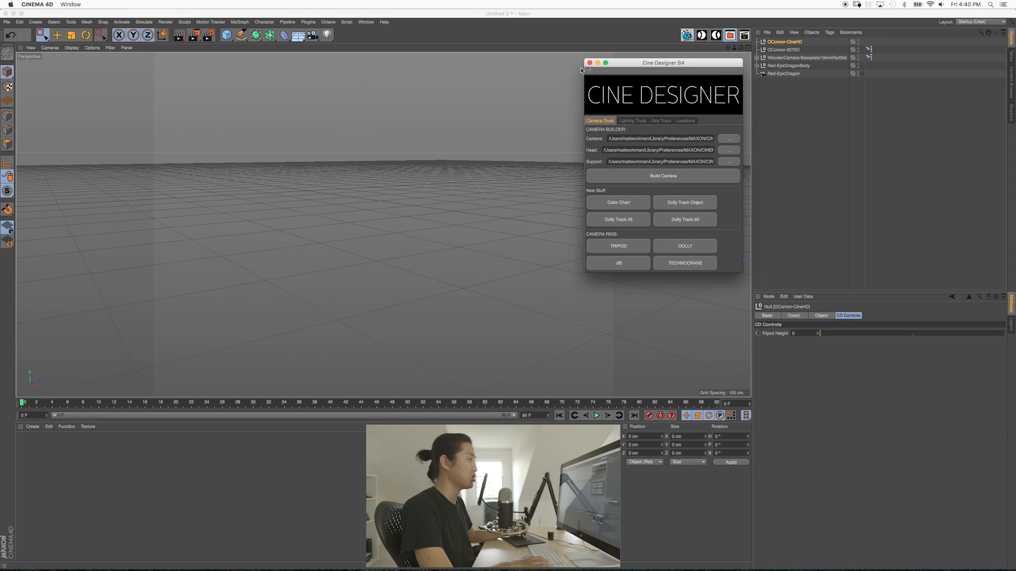
- Close the Cine Designer window and add a null object named CAM-B to the scene
click(590, 63)
click(786, 129)
click(227, 35)
click(242, 46)
double_click(773, 42)
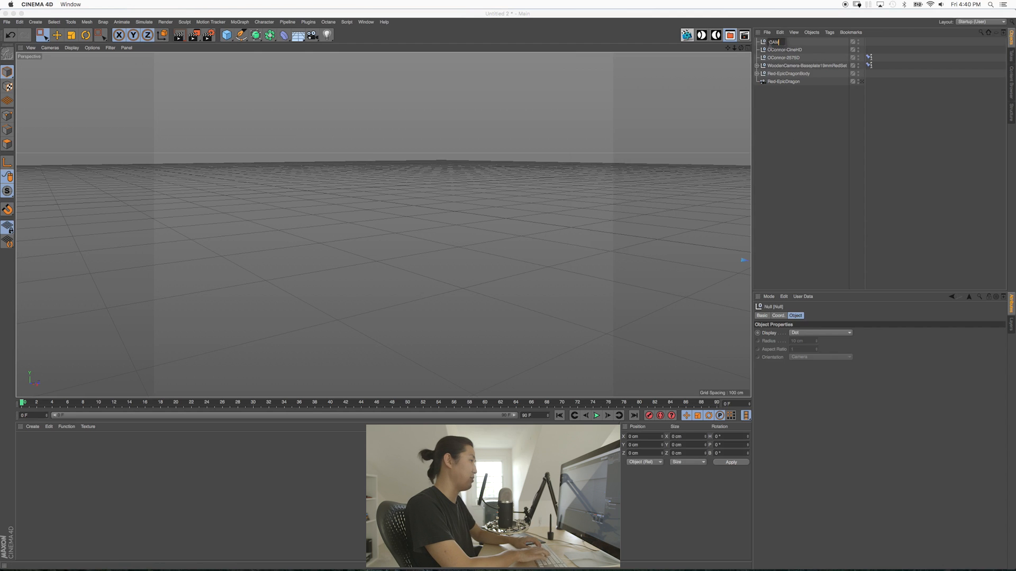
text(CAM-B)
key(Return)
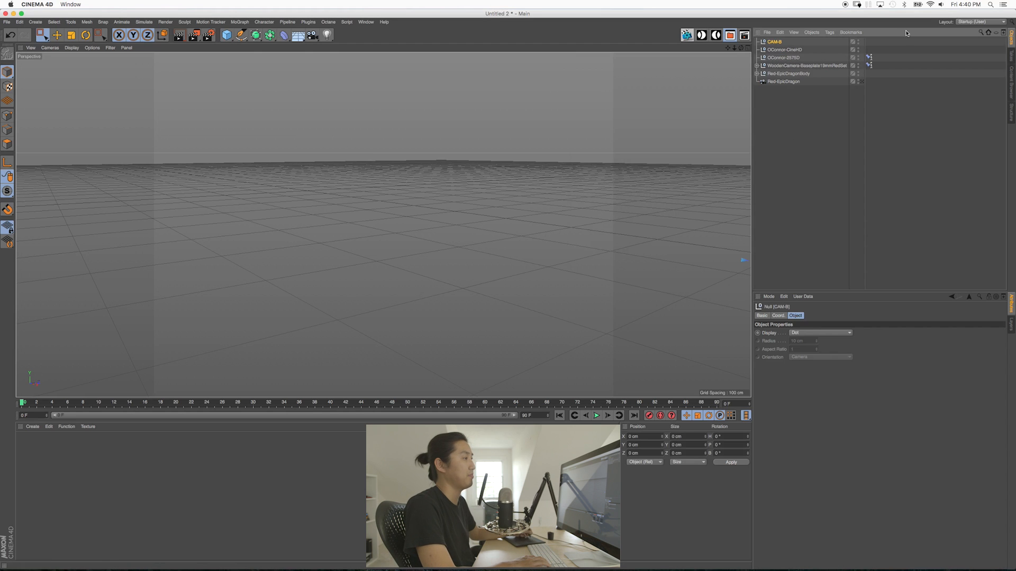
- Nest the tripod, head, baseplate, camera body and camera object under the CAM-B null
drag(802, 98, 773, 42)
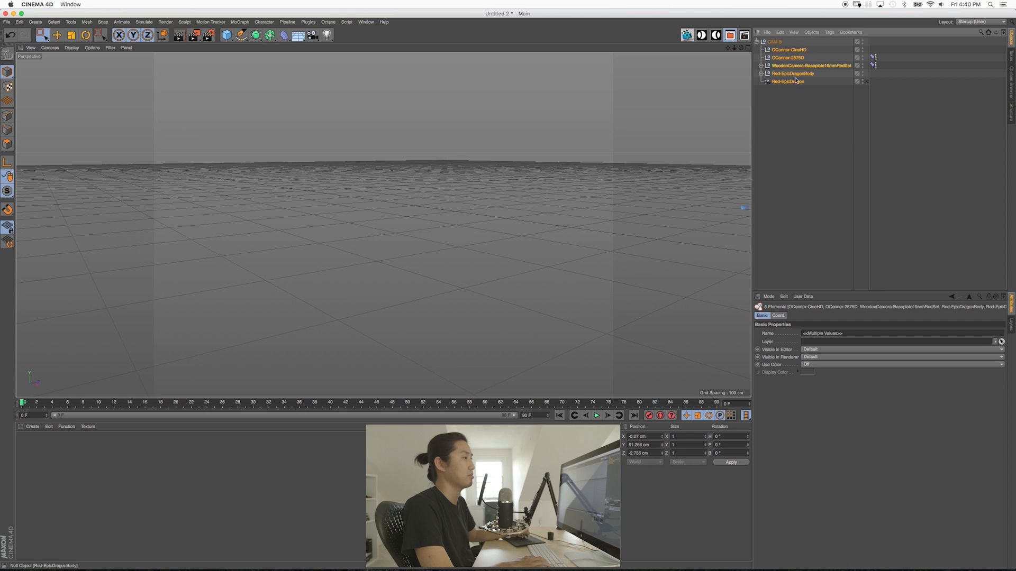
click(1011, 326)
click(1011, 305)
click(796, 190)
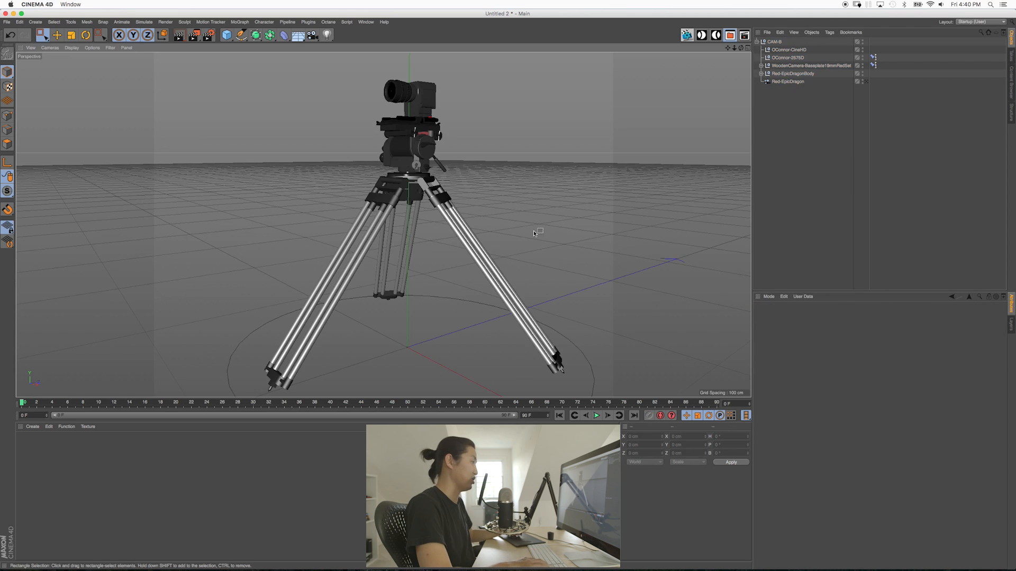
- Raise the OConnor-CineHD tripod by increasing its Tripod Height
key(e)
alt+drag(426, 191, 471, 183)
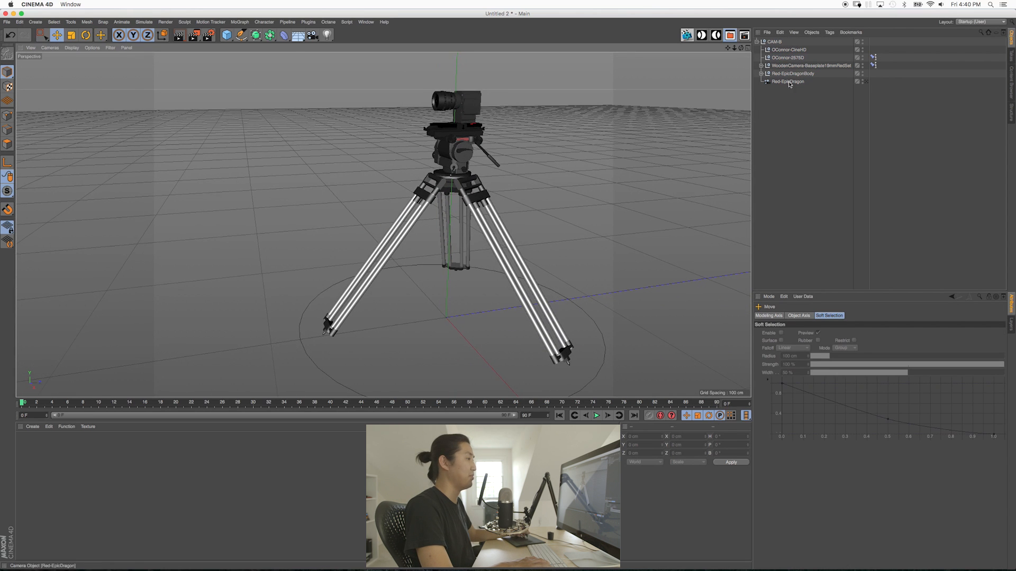
click(781, 51)
alt+right_drag(459, 229, 433, 222)
drag(822, 333, 894, 329)
alt+right_drag(508, 187, 490, 171)
- Try out the pan and tilt controls of the OConnor-2575D head and reset both to 0°
click(788, 57)
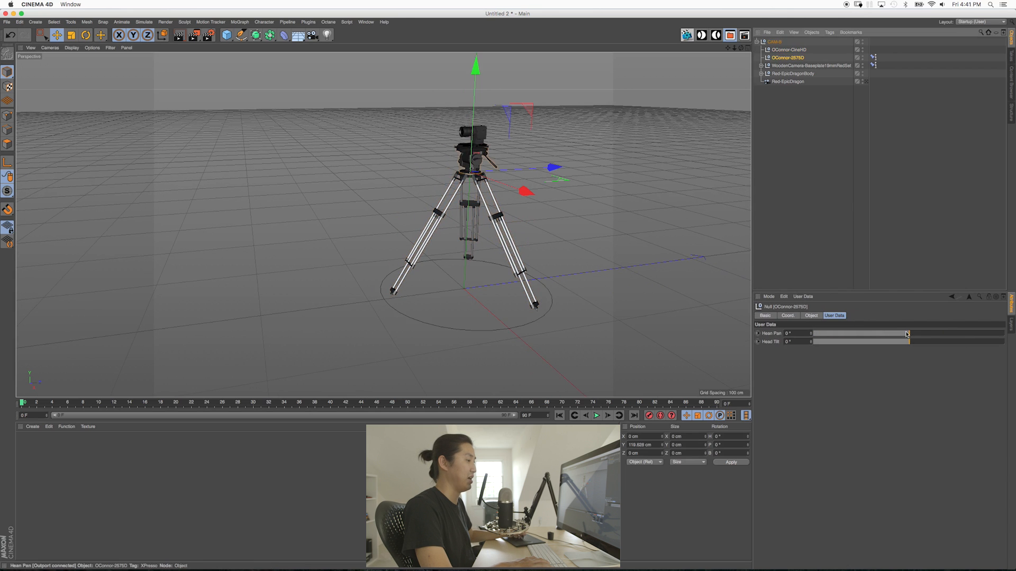
drag(910, 336, 906, 342)
double_click(789, 333)
text(0)
key(Tab)
text(0)
key(Return)
- Adjust the WoodenCamera baseplate's front-and-back slide to 4.1
click(796, 65)
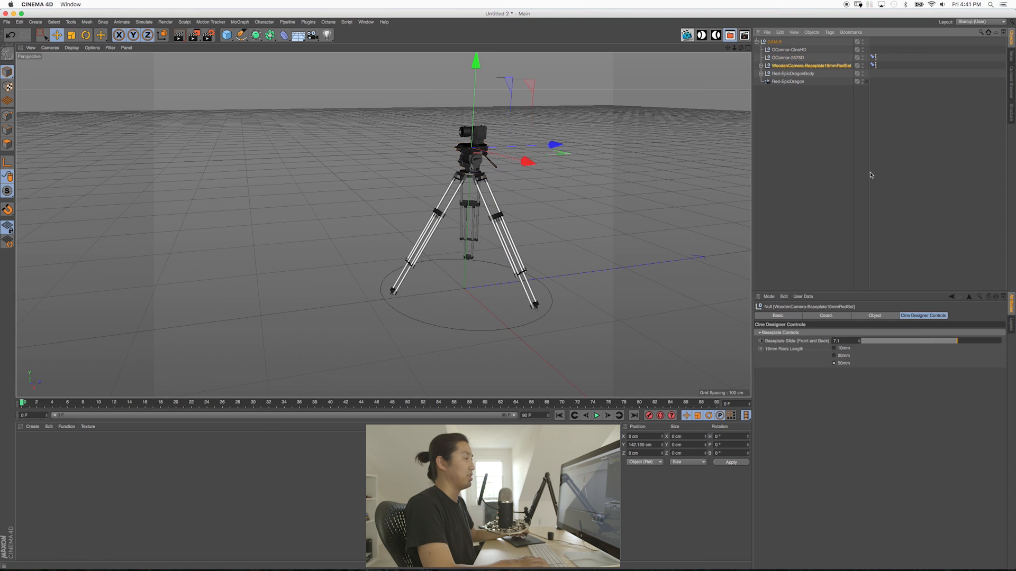
drag(956, 341, 949, 344)
drag(887, 344, 956, 350)
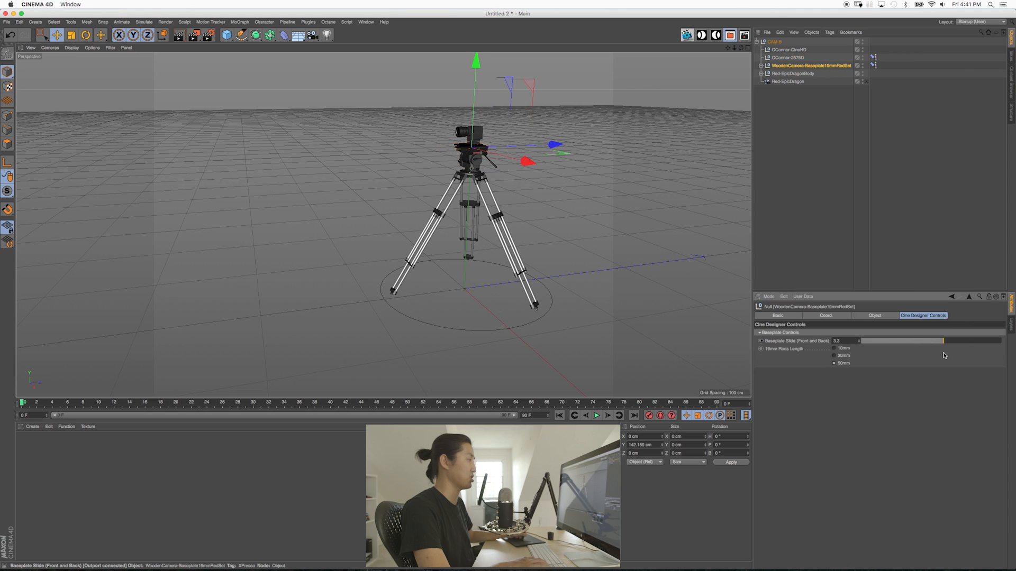
drag(946, 355, 948, 353)
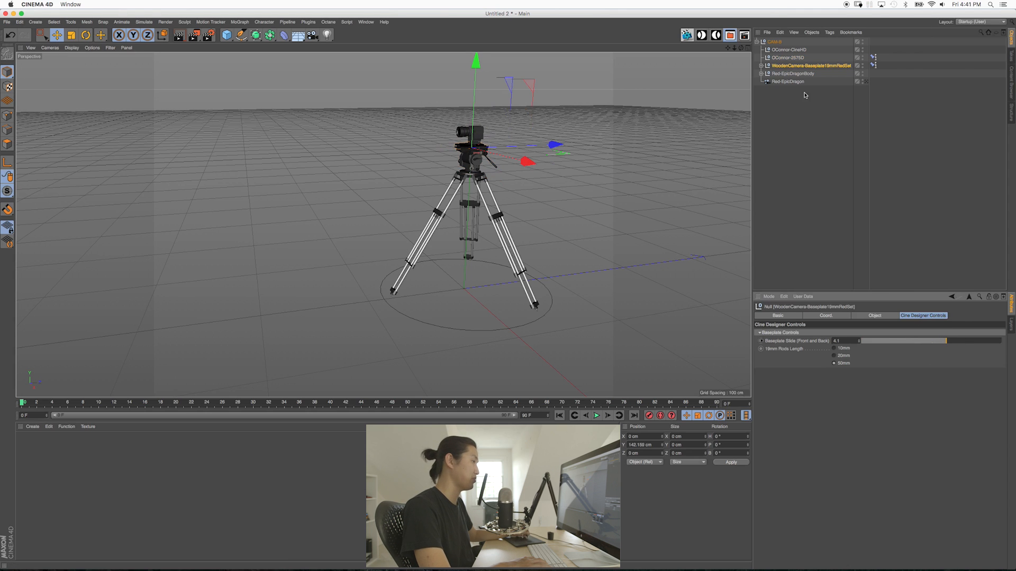
- Try the 5k FF and 4k HD recording formats on the Red-EpicDragonBody
click(795, 74)
scroll(505, 200, up, 6)
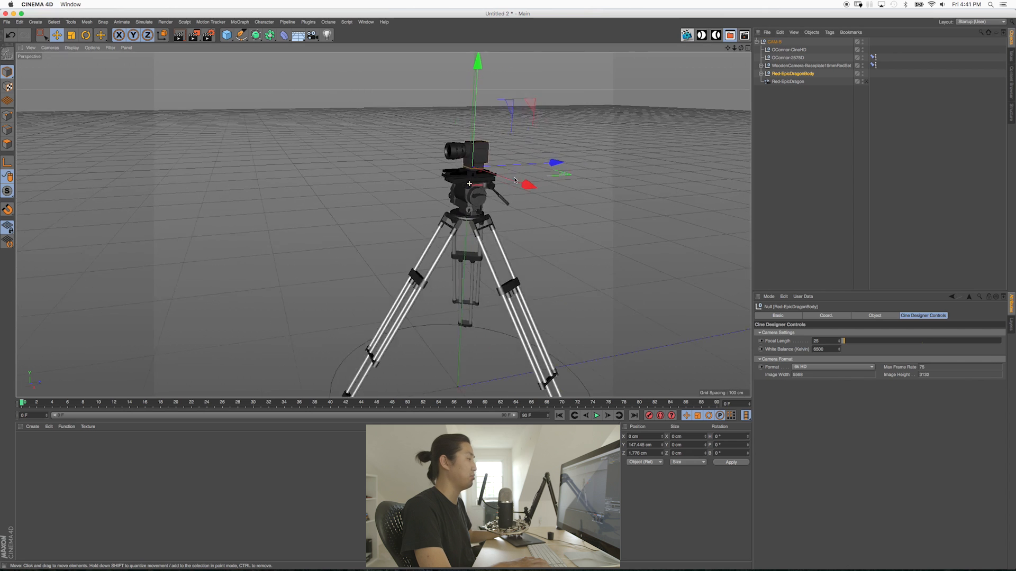
alt+drag(505, 200, 524, 194)
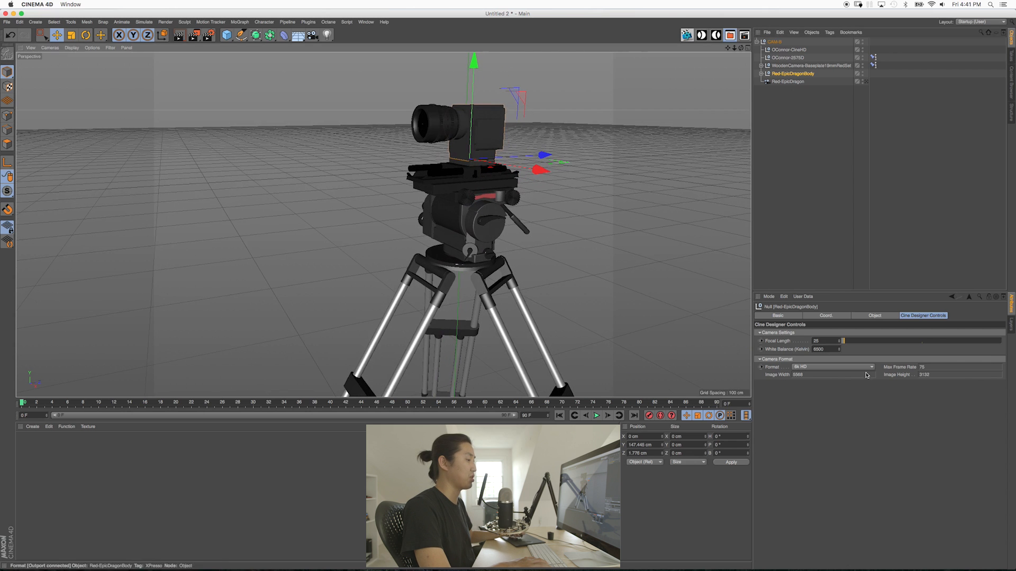
click(833, 368)
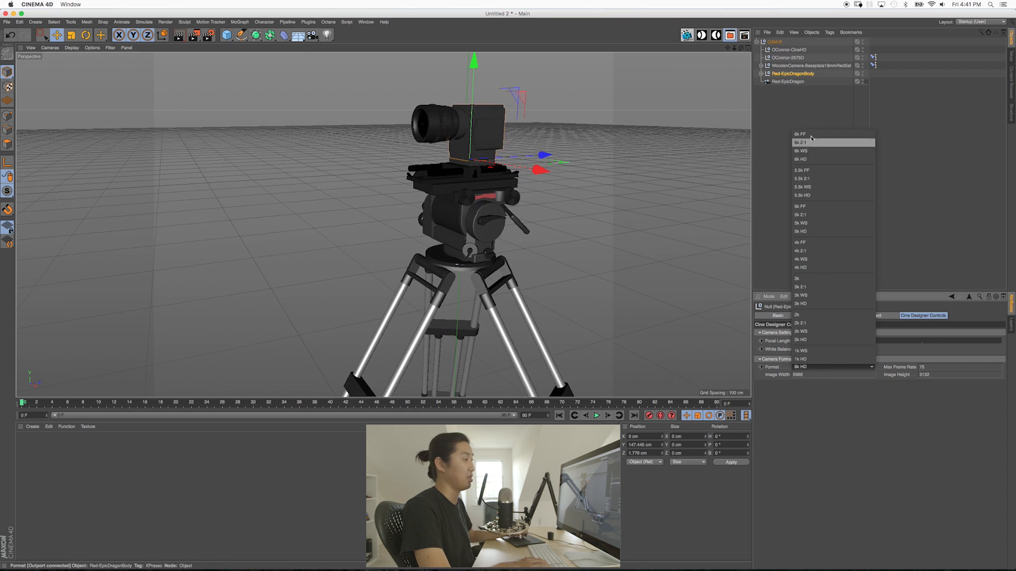
click(802, 208)
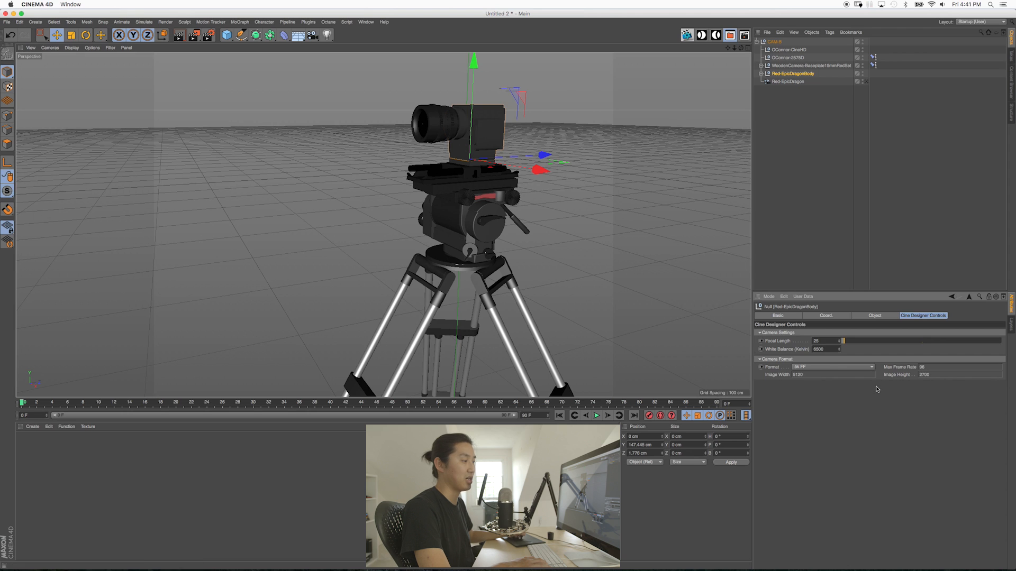
click(826, 372)
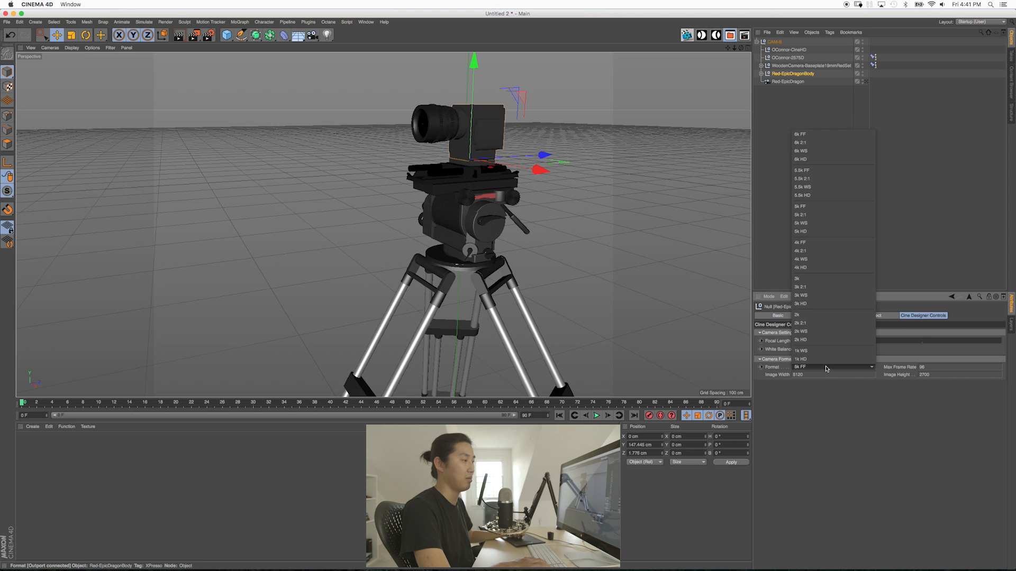
click(806, 269)
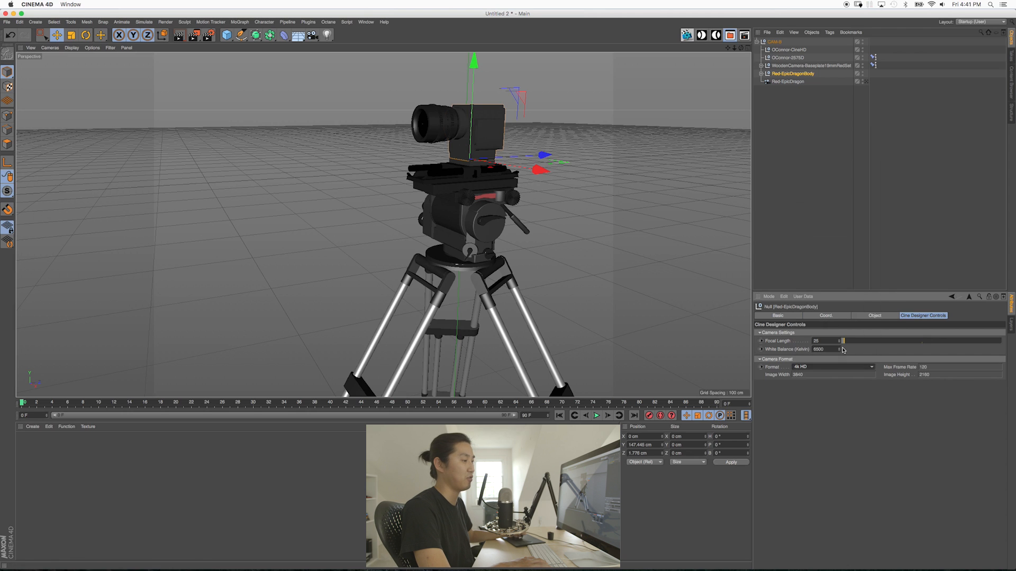
- Try the 5.5k FF and 6k FF recording formats on the Red-EpicDragonBody
click(872, 371)
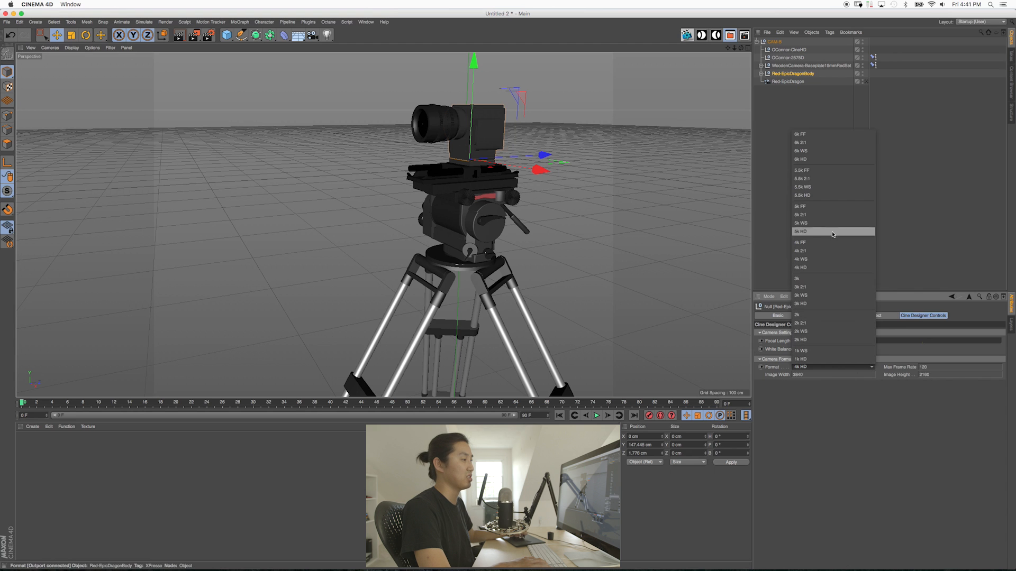
click(825, 171)
click(857, 365)
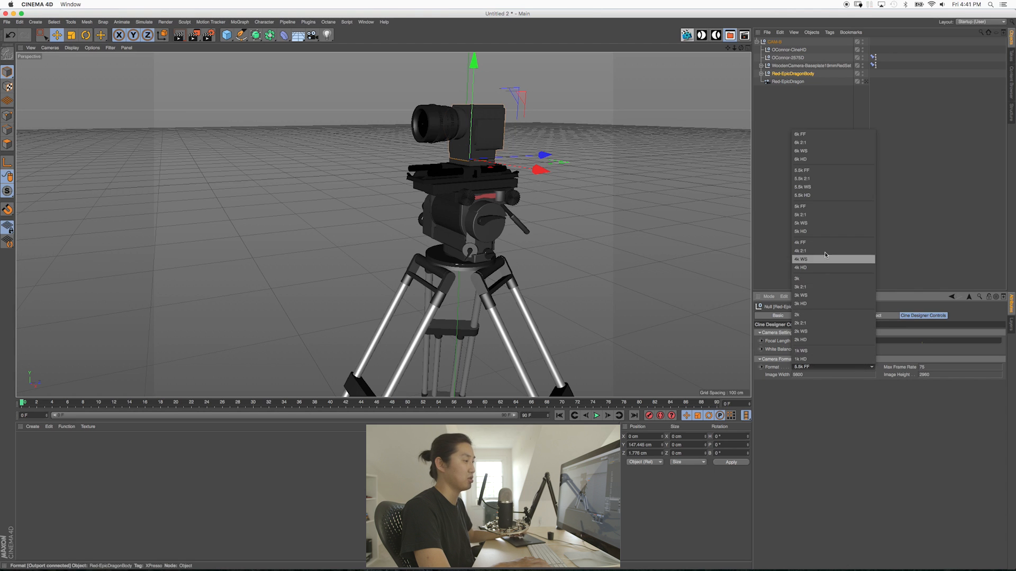
click(809, 140)
click(688, 199)
- Set the Red-EpicDragonBody's camera format to 4k FF
alt+drag(401, 212, 373, 101)
click(792, 74)
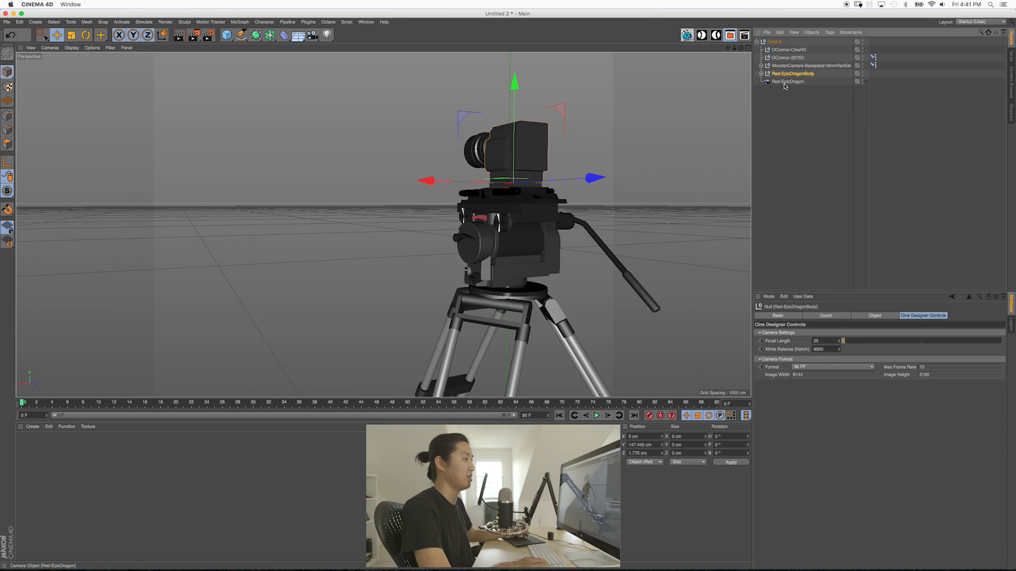
click(826, 366)
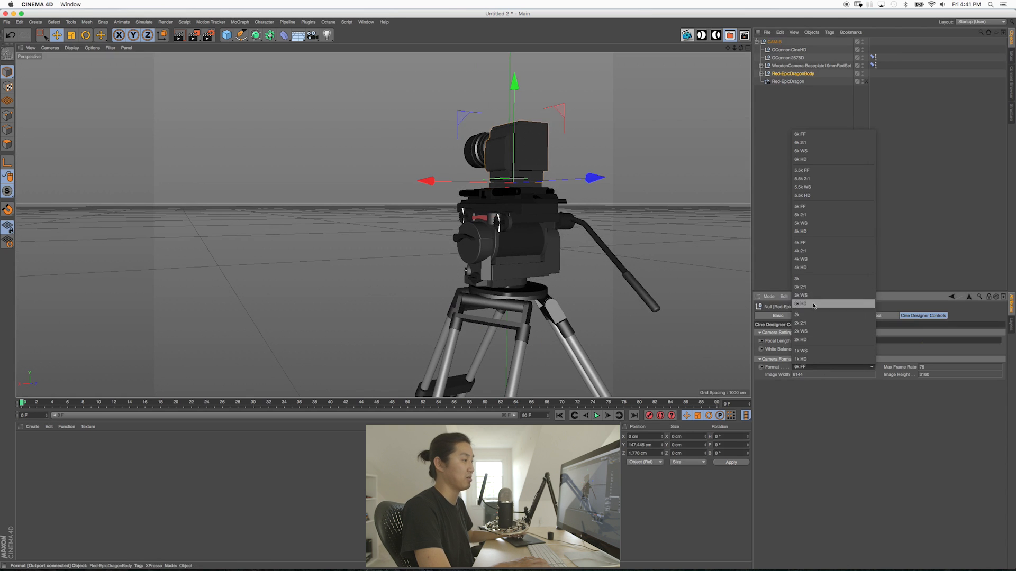
click(800, 242)
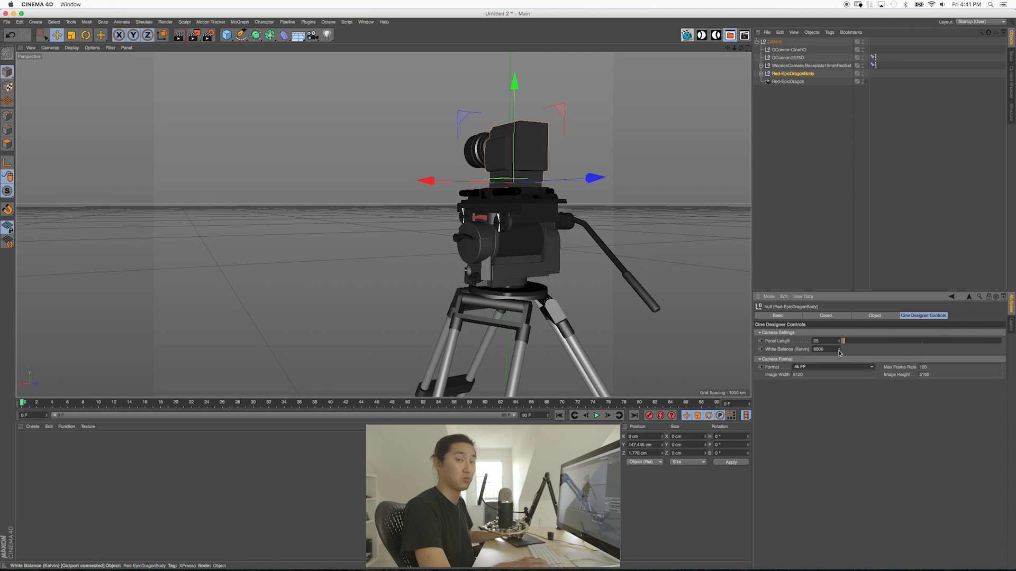
- Examine the tripod-mounted camera rig from several angles and clear the selection
alt+drag(383, 224, 386, 226)
alt+drag(529, 211, 549, 181)
alt+drag(547, 246, 553, 210)
alt+middle_drag(553, 210, 562, 166)
scroll(559, 212, down, 5)
alt+drag(559, 211, 508, 169)
scroll(504, 160, up, 3)
click(791, 115)
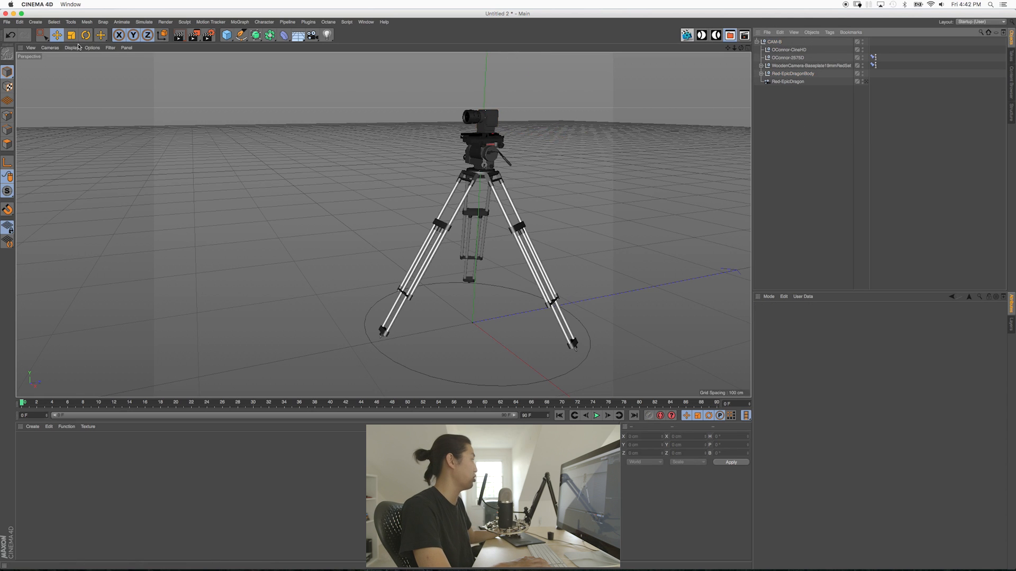
- Look through the Red-EpicDragon camera in the viewport, return to the default perspective view and clear the selection
click(48, 48)
mouse_move(96, 68)
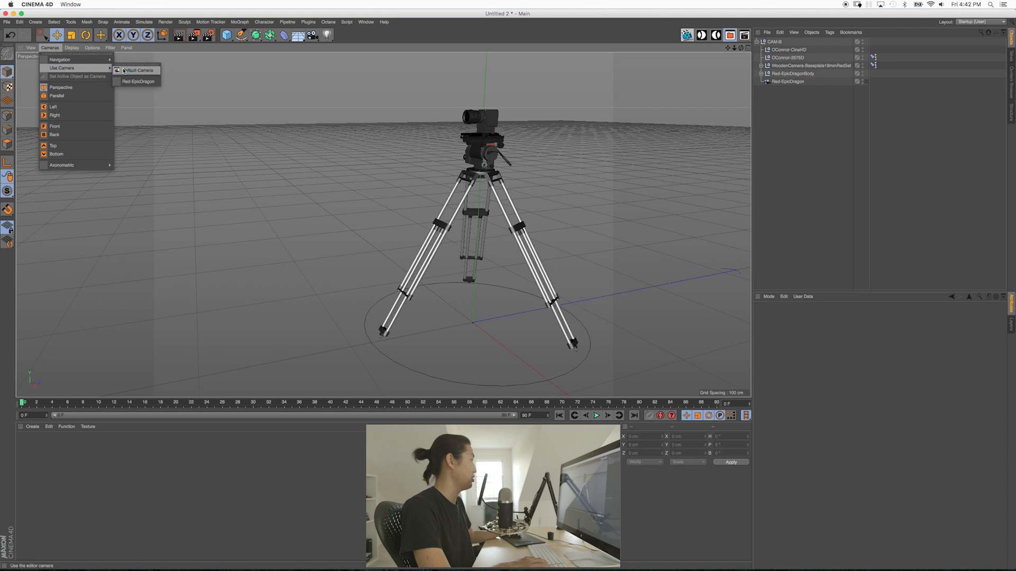
click(143, 81)
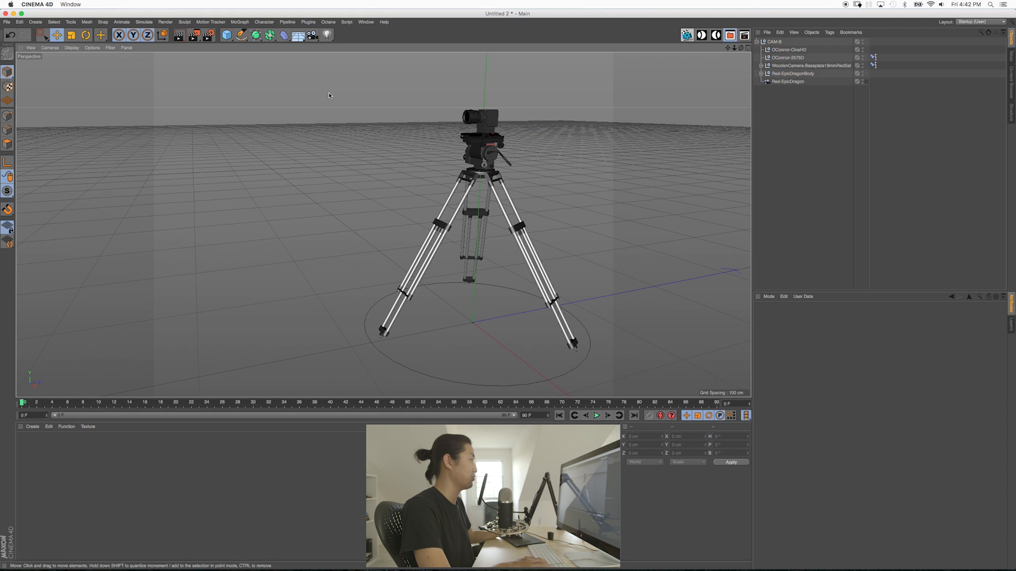
click(797, 82)
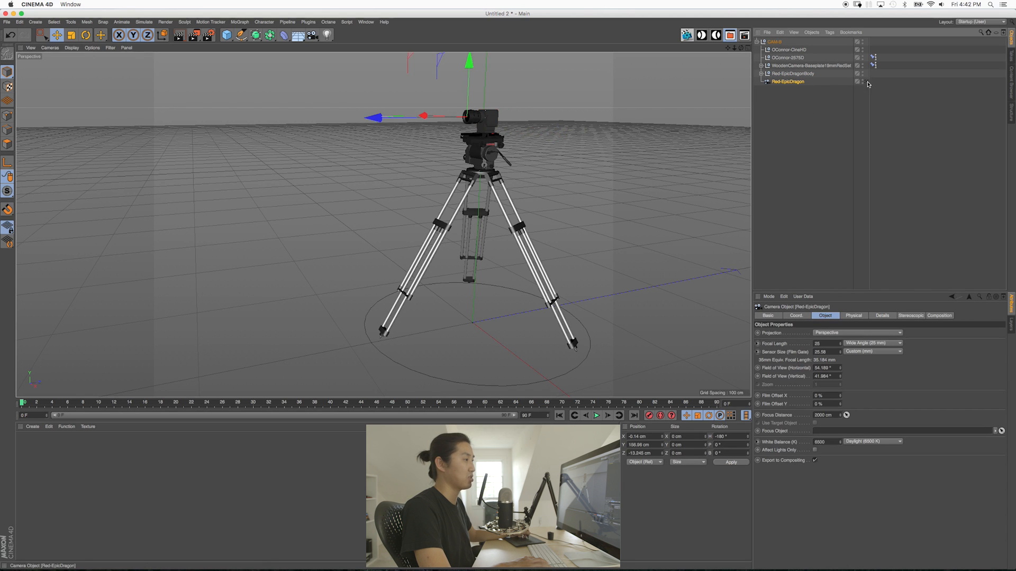
click(866, 82)
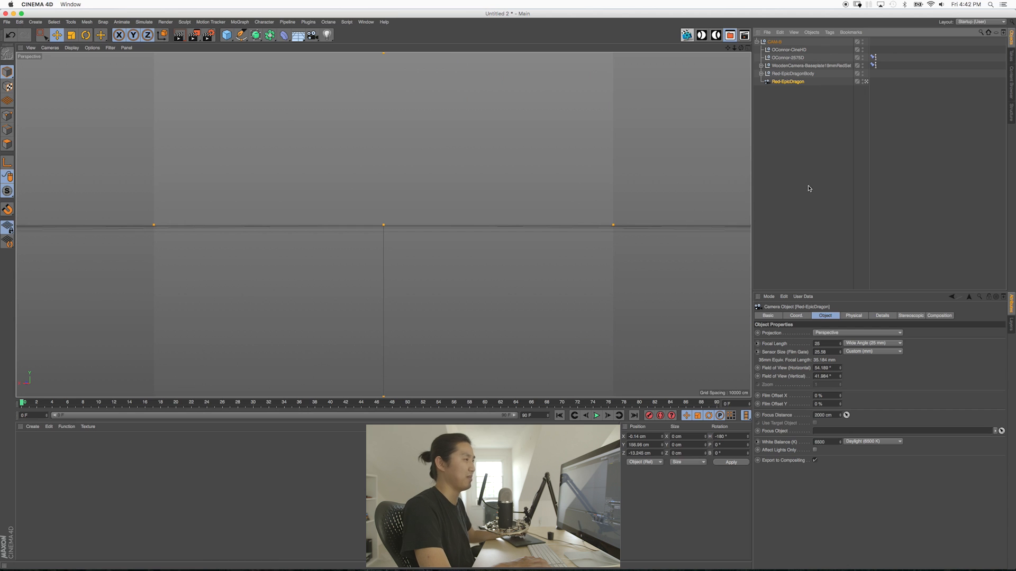
click(867, 82)
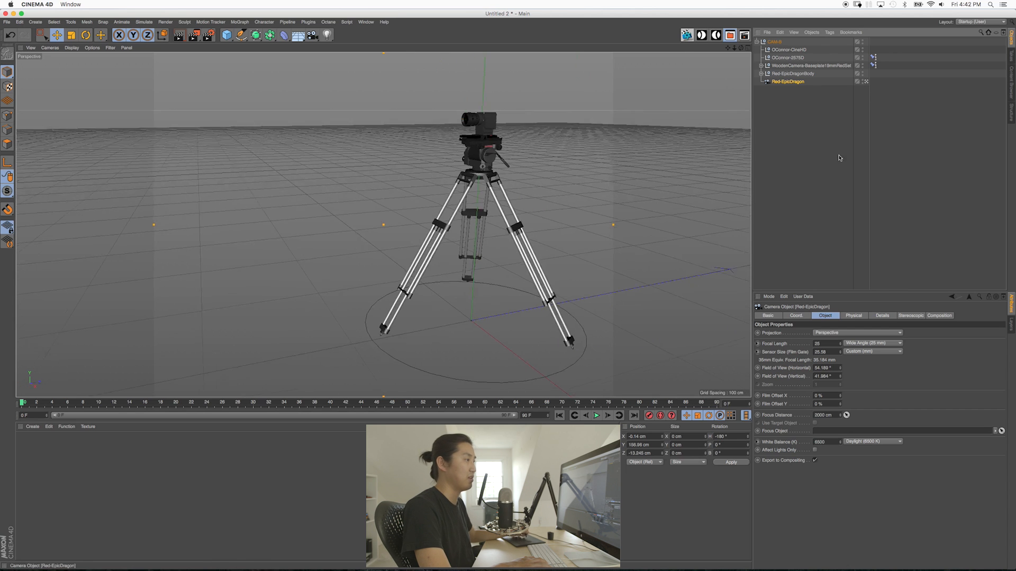
click(808, 176)
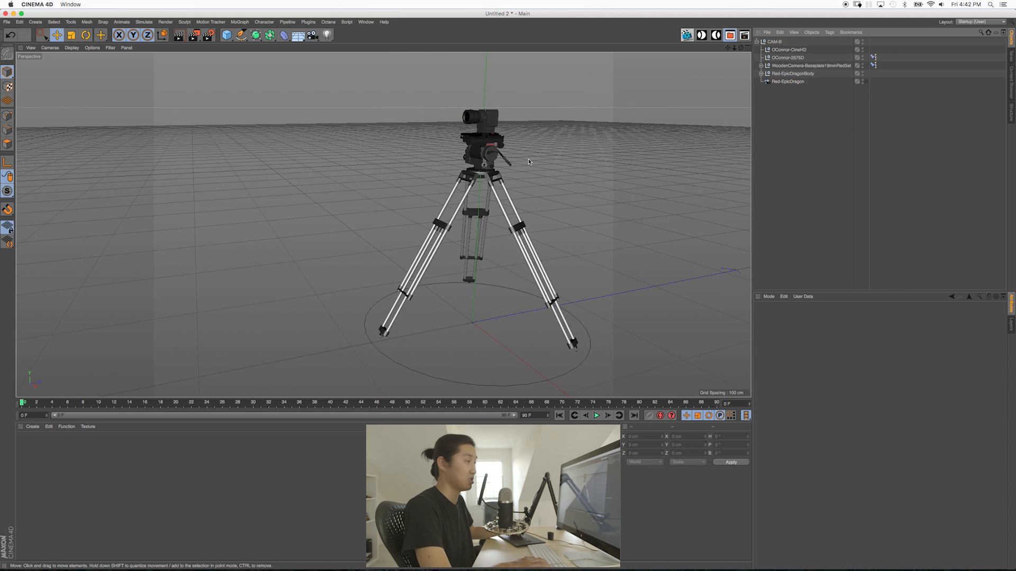
- Clear the scene by deleting the camera rig, its leftover layers and the remaining lens
key(super+a)
key(Delete)
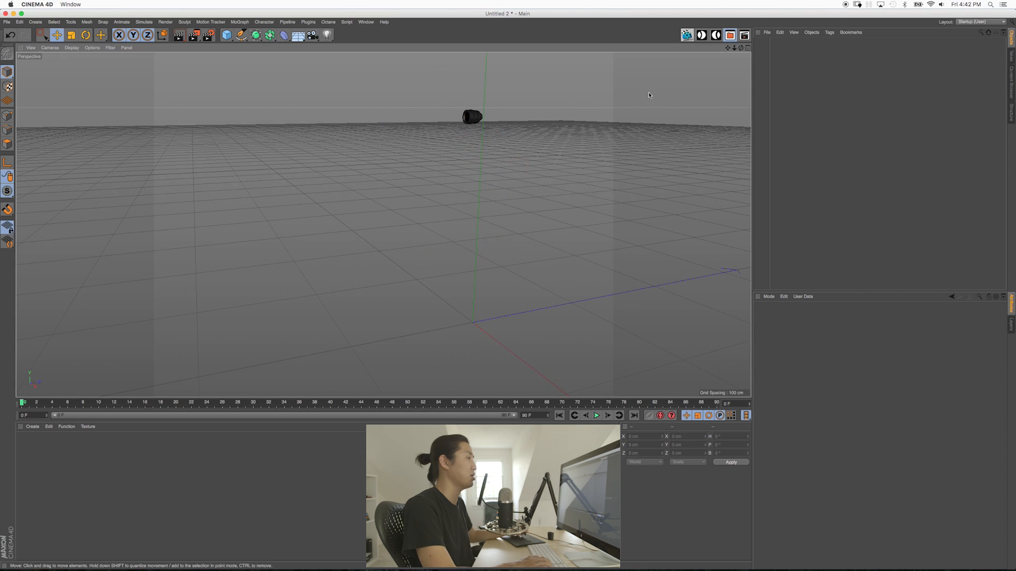
click(702, 36)
drag(648, 64, 648, 64)
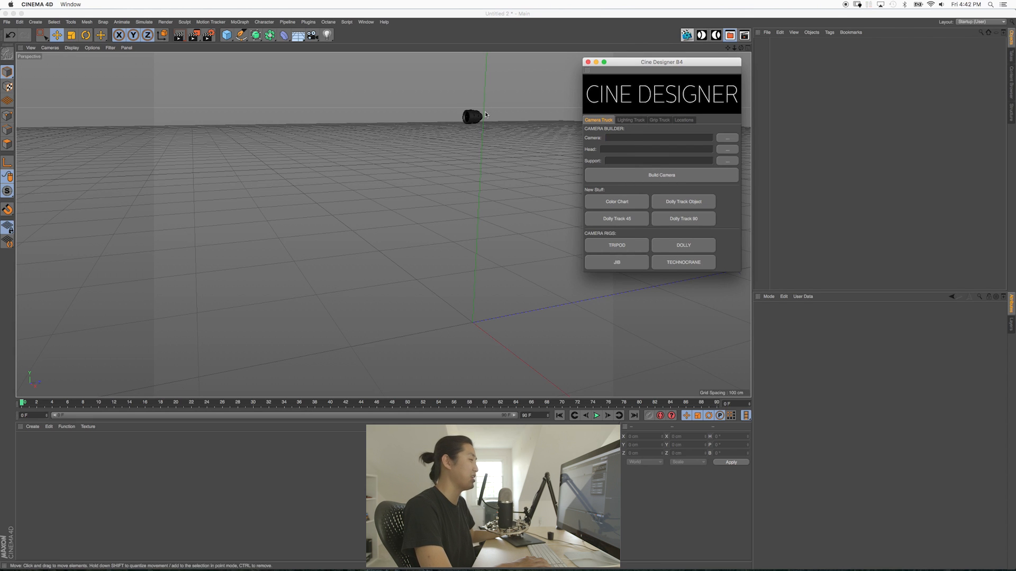
click(1010, 325)
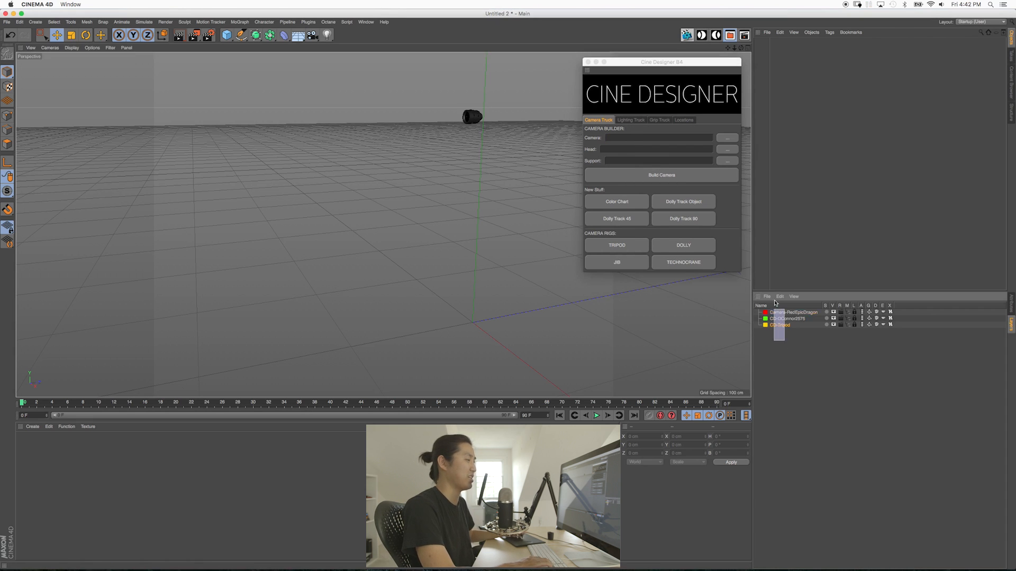
drag(774, 302, 773, 301)
key(Delete)
key(Delete)
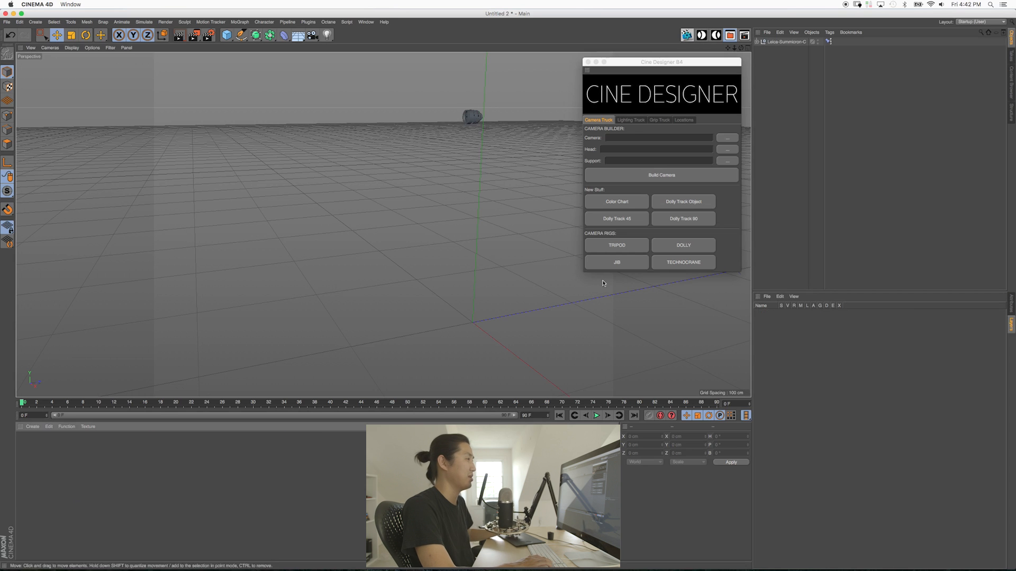
key(super+a)
key(Delete)
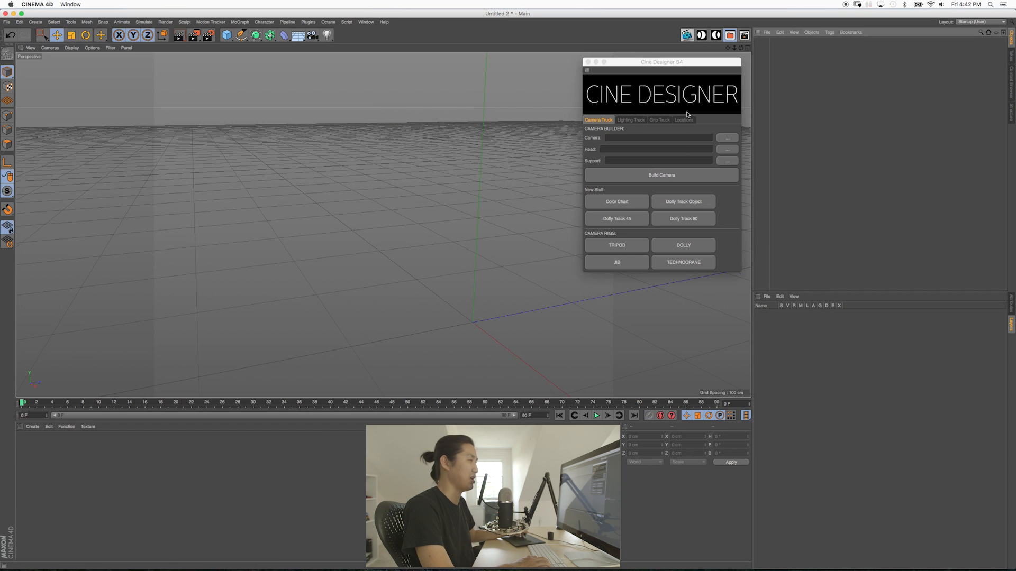
- Build a Lantern-24in light with Cine Designer's light builder and close the Cine Designer window
click(656, 120)
click(640, 121)
click(726, 137)
click(644, 152)
double_click(650, 97)
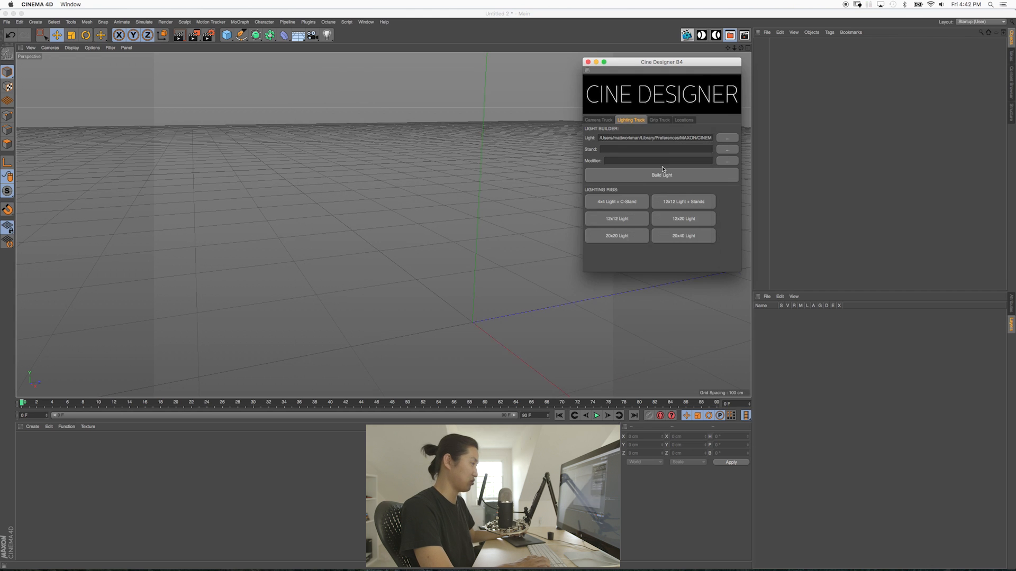
click(662, 172)
click(587, 62)
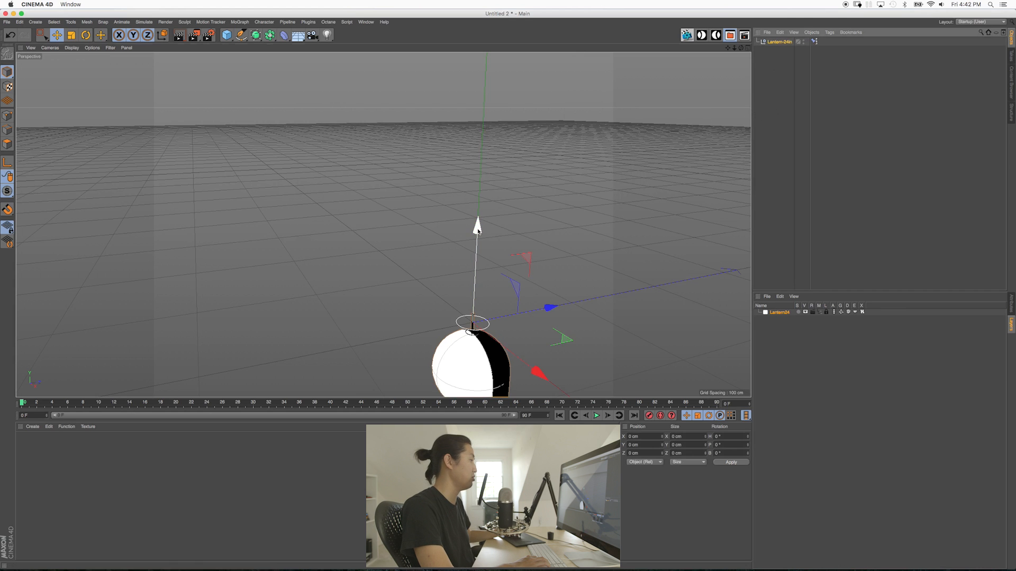
- Raise the lantern to a height of about 133 cm and add a floor beneath it
drag(477, 230, 482, 64)
click(298, 35)
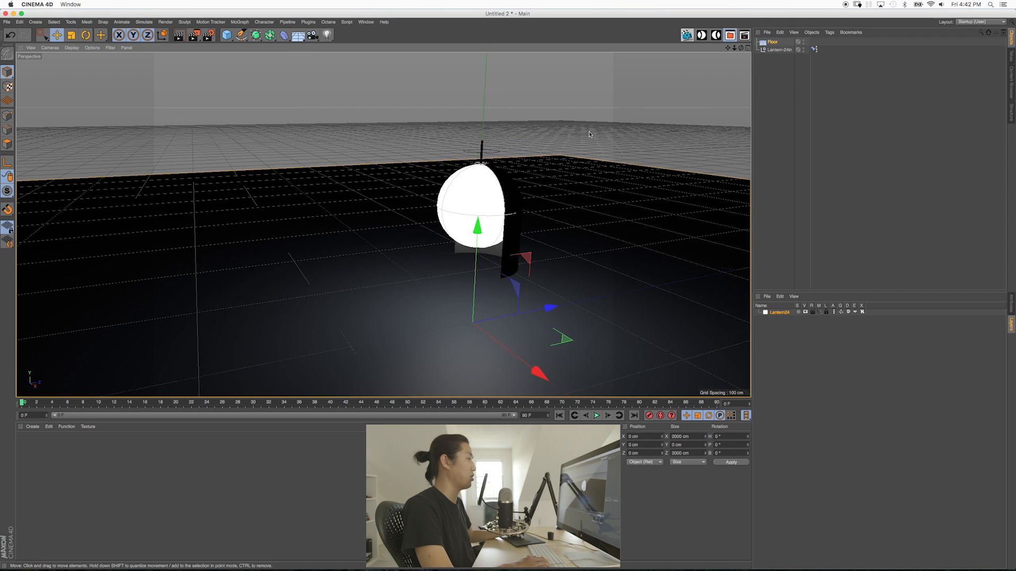
- Raise the Lantern-24in further above the floor, to a height of about 238 cm
click(494, 201)
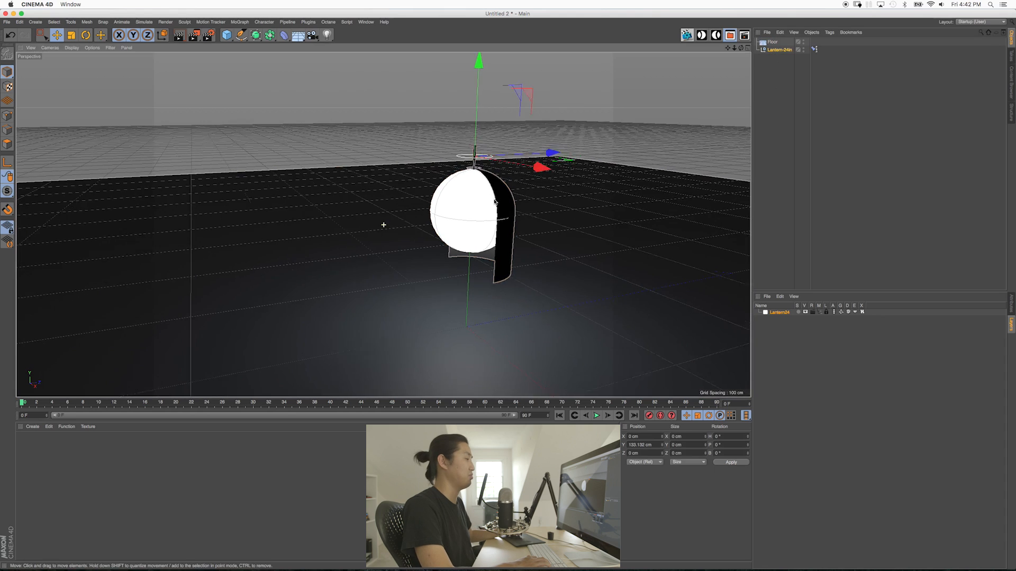
alt+right_drag(494, 201, 465, 197)
alt+drag(465, 197, 485, 211)
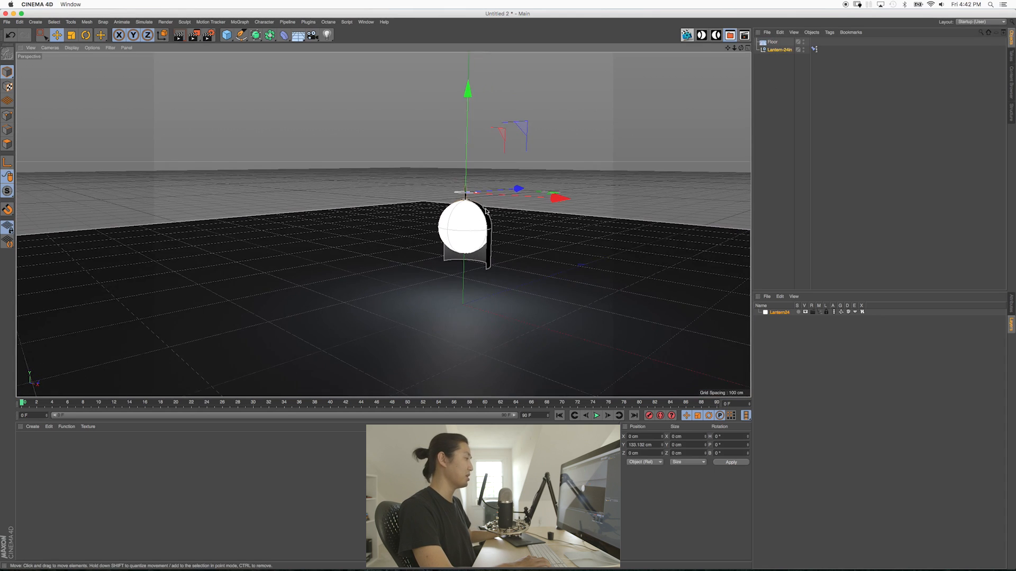
drag(469, 93, 471, 2)
alt+middle_drag(385, 197, 383, 225)
alt+right_drag(479, 188, 458, 184)
alt+drag(458, 183, 467, 162)
drag(469, 62, 470, 59)
- Set the lantern's light brightness to 40000 in its Cine Designer controls
click(1010, 303)
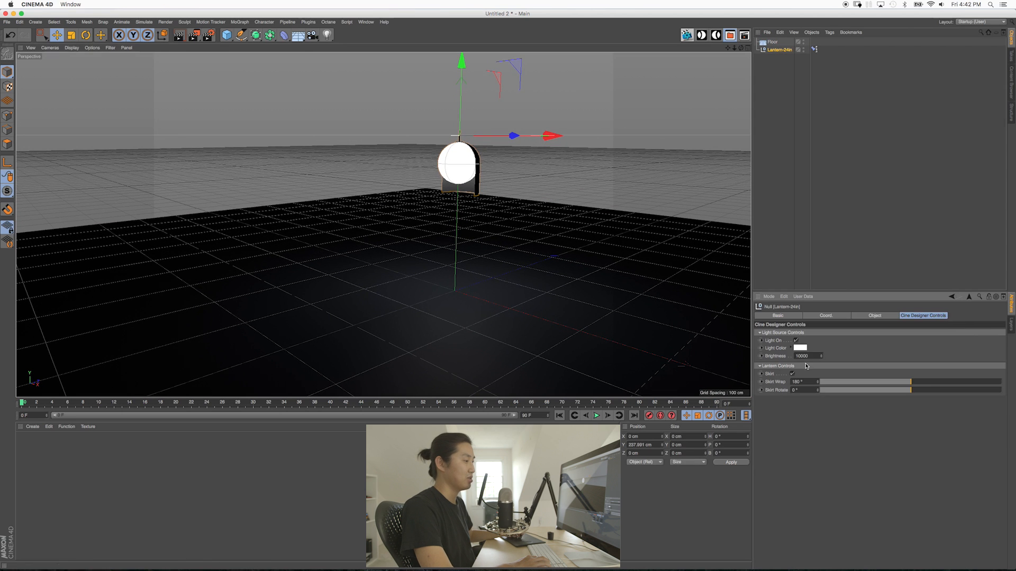
drag(797, 356, 792, 357)
text(4)
key(Return)
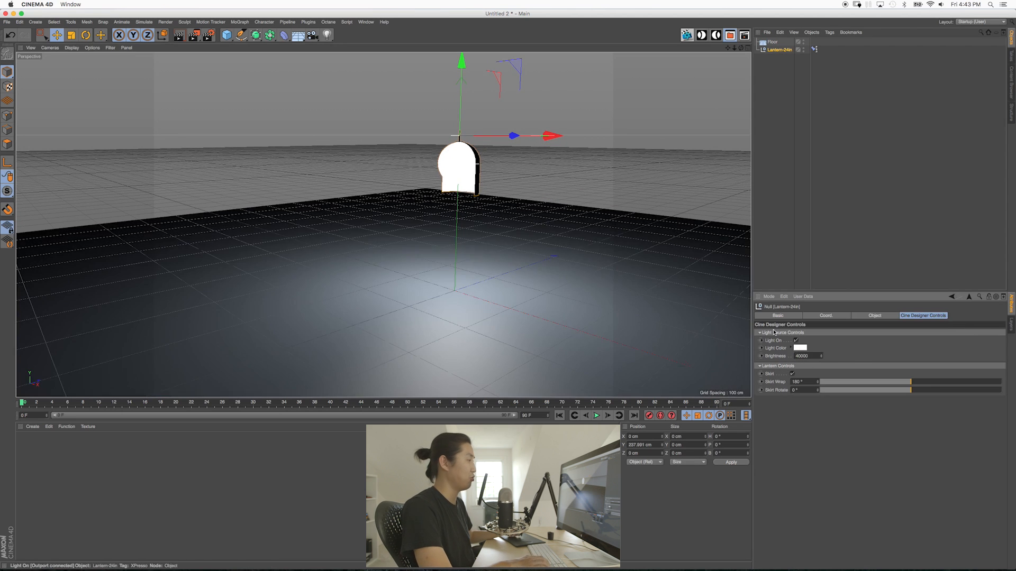
- Move the lantern up to a height of about 282 cm above the floor
alt+middle_drag(465, 154, 465, 195)
alt+right_drag(466, 196, 454, 195)
alt+drag(454, 195, 455, 190)
drag(455, 70, 453, 136)
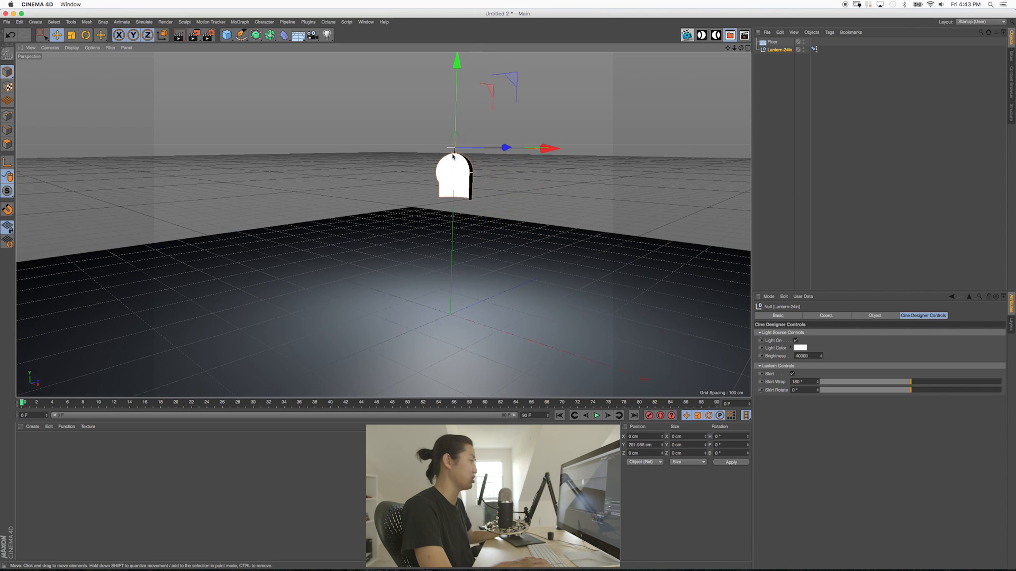
alt+middle_drag(450, 175, 449, 163)
alt+drag(449, 163, 456, 165)
alt+right_drag(456, 165, 469, 173)
mouse_move(452, 172)
alt+middle_down()
mouse_move(448, 148)
mouse_move(445, 159)
alt+middle_up()
alt+right_drag(445, 159, 461, 163)
- Switch the lantern's light off and on again, and set its light color to a Kelvin temperature of 8814
click(796, 340)
click(795, 341)
click(797, 348)
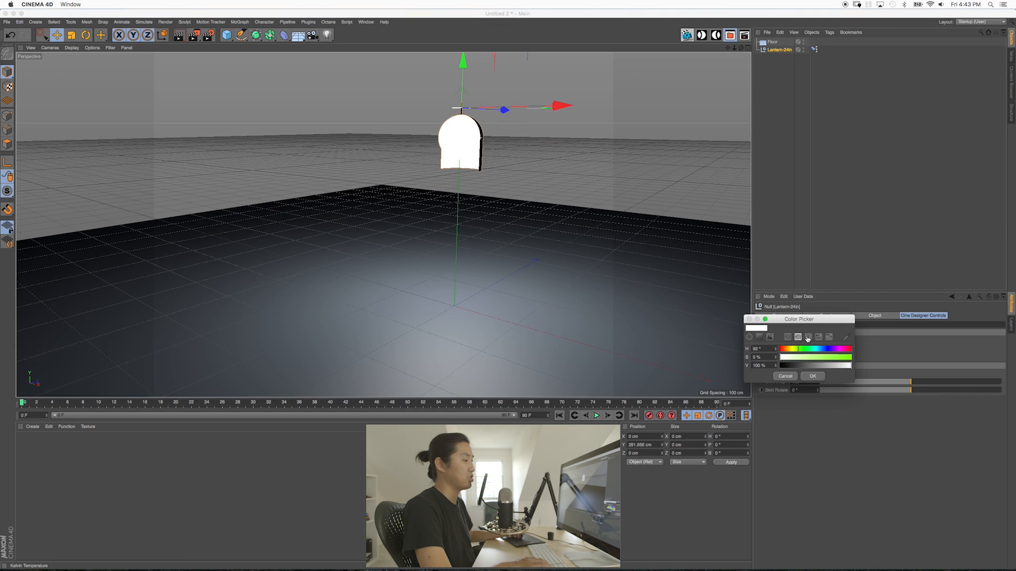
click(808, 337)
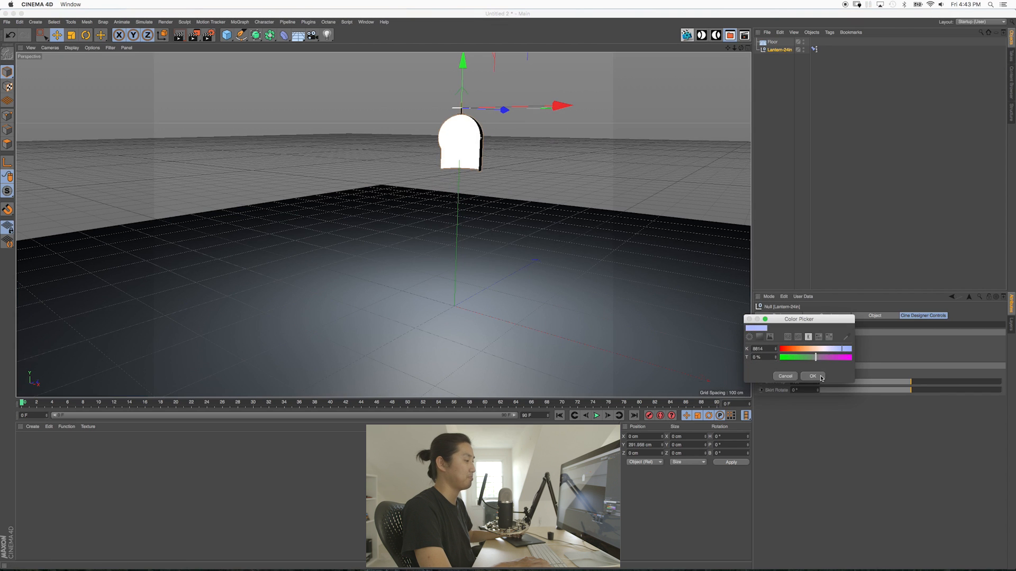
click(822, 376)
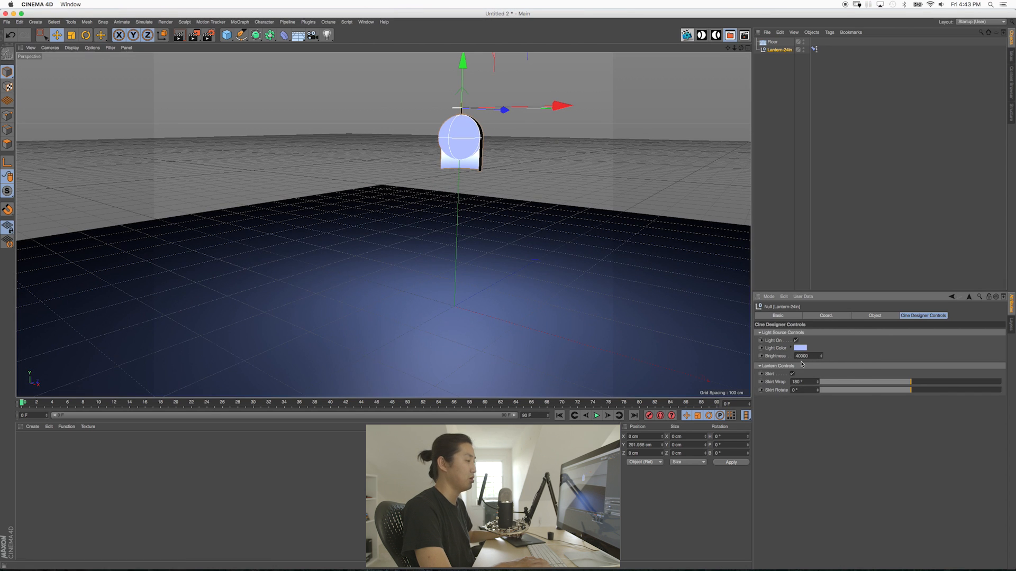
- Toggle the lantern's skirt off and on, extend its wrap to 360°, and try adjusting the skirt further
click(792, 374)
mouse_move(450, 148)
alt+mouse_down()
mouse_move(452, 163)
mouse_move(424, 144)
mouse_move(452, 163)
alt+mouse_up()
click(792, 374)
alt+drag(390, 228, 383, 212)
drag(912, 382, 1014, 407)
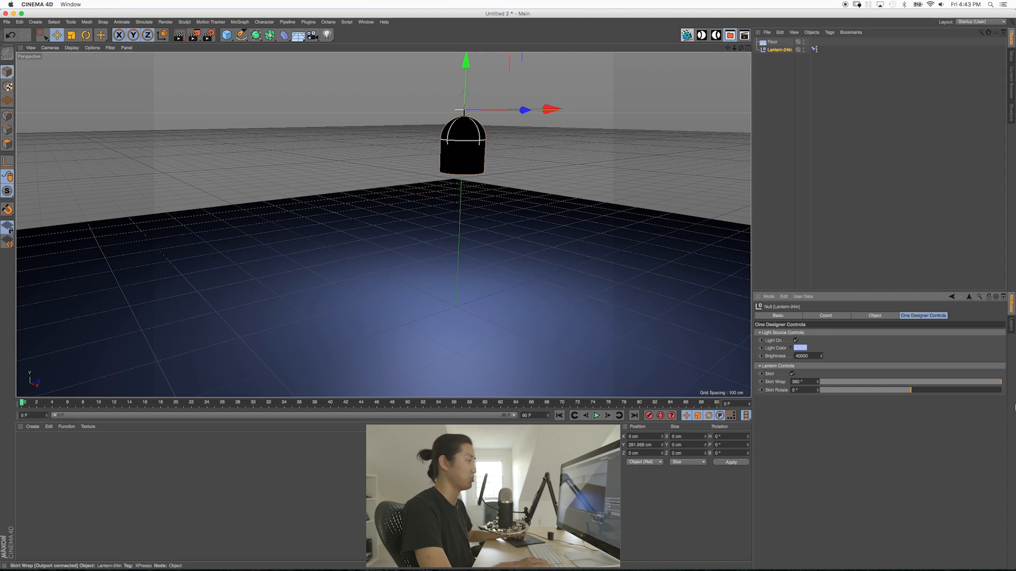
drag(962, 387, 917, 396)
- Delete the Lantern-24in light from the scene, keeping the floor
click(777, 60)
click(778, 50)
key(Delete)
- Build a Litepanels-Astra light with Cine Designer's light builder and close the Cine Designer window
click(704, 37)
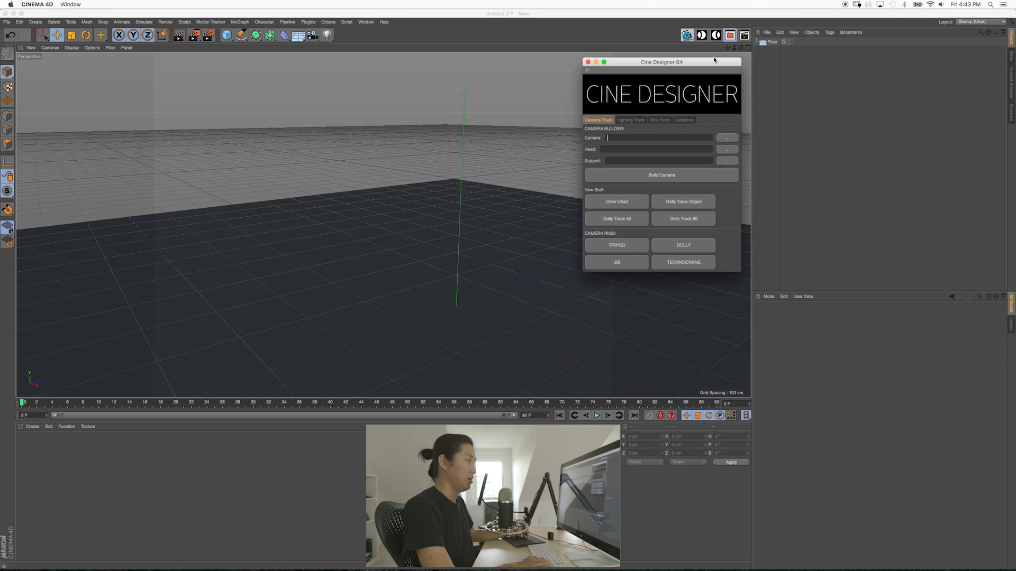
click(637, 121)
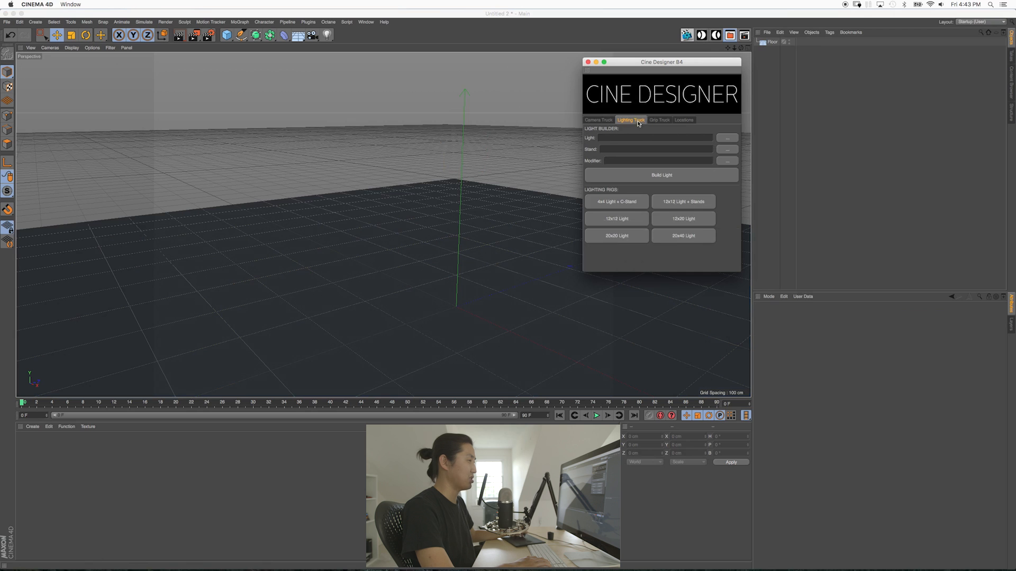
click(727, 143)
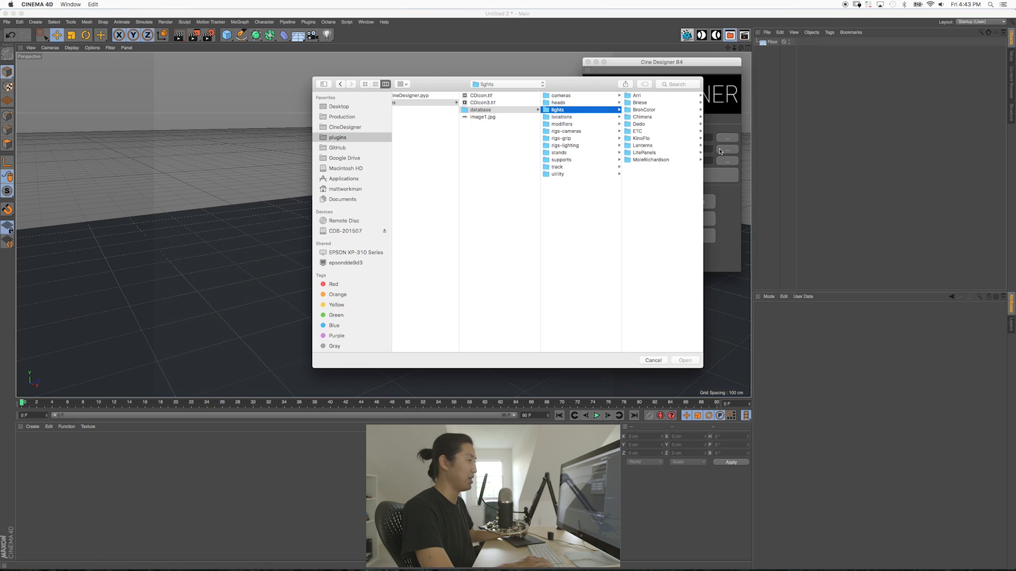
click(642, 145)
click(567, 154)
click(641, 95)
key(Return)
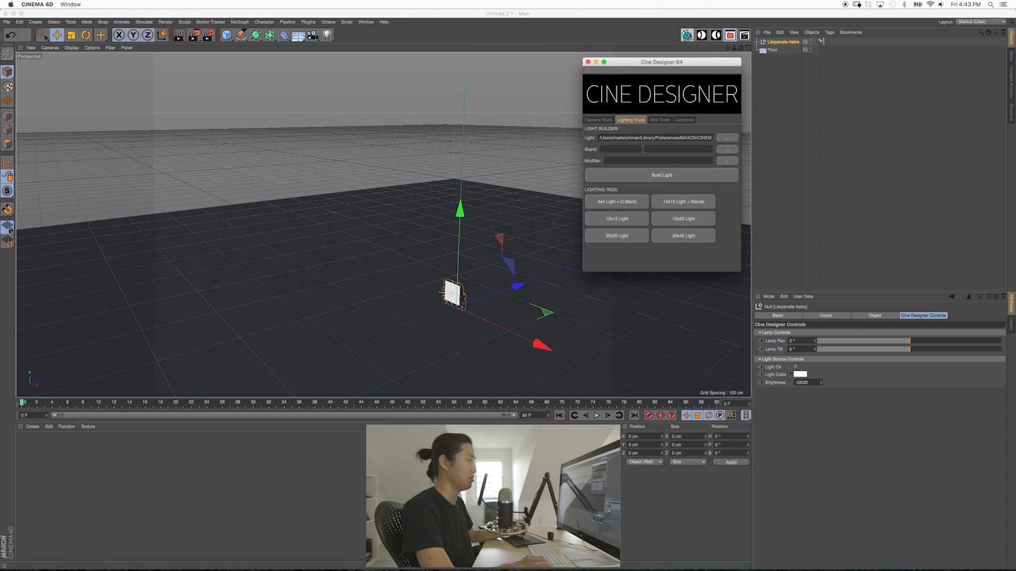
click(588, 62)
- Raise the Litepanels-Astra to about 242 cm and switch its light on with a brightness of 40000
drag(469, 224, 473, 59)
click(796, 367)
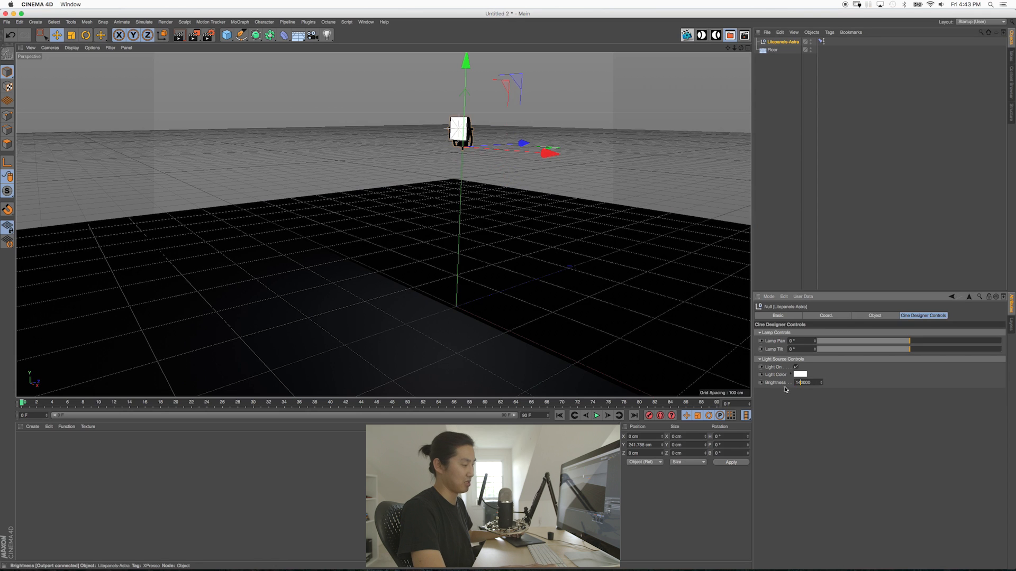
scroll(795, 383, up, 13)
text(40000)
key(Return)
- Tilt the Astra lamp about 23° and set its light color to purple with hue 292°, saturation 77% and value 80%
drag(908, 341, 933, 350)
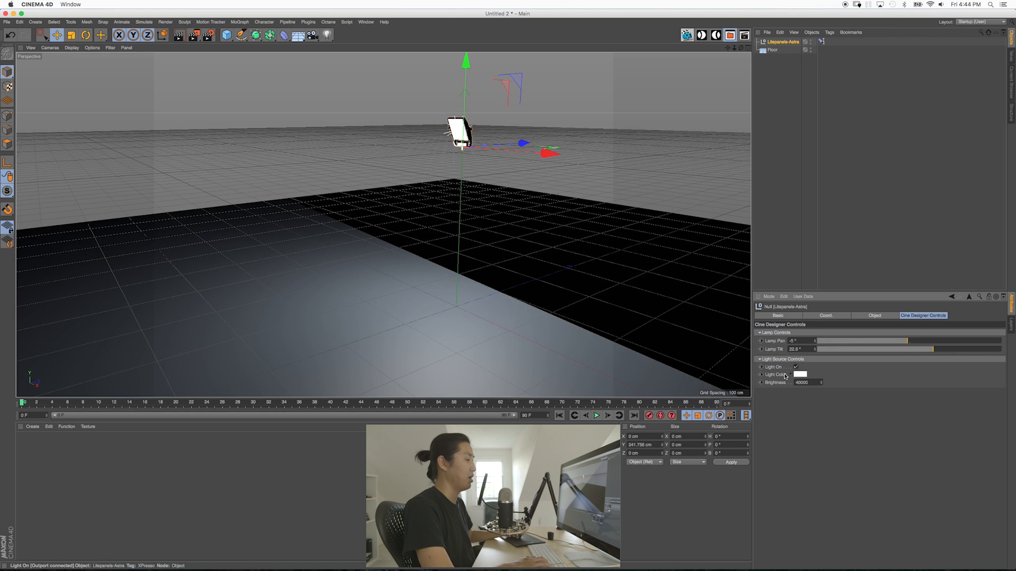
click(799, 375)
drag(797, 375, 837, 375)
click(837, 391)
click(835, 383)
click(812, 401)
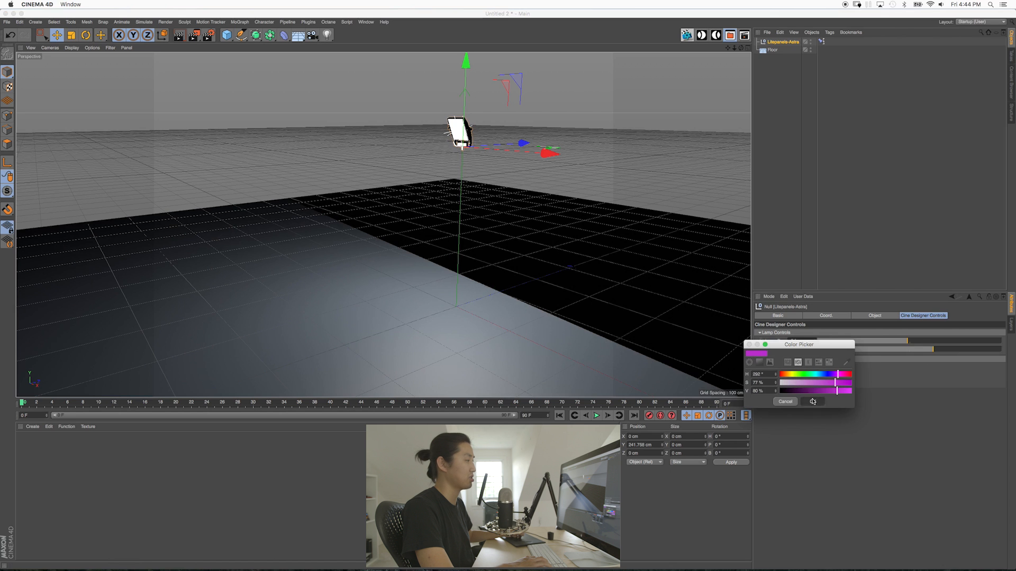
click(788, 204)
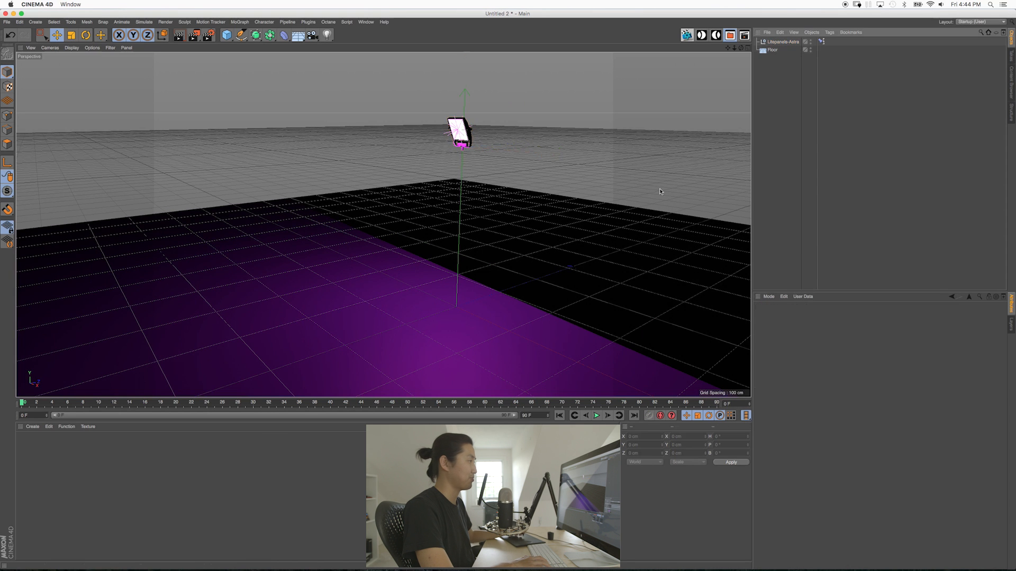
- Reopen the Cine Designer window and delete the Litepanels-Astra light from the scene
alt+middle_drag(383, 209, 383, 224)
alt+right_drag(463, 141, 529, 148)
alt+right_drag(463, 181, 492, 183)
alt+middle_drag(466, 201, 461, 174)
alt+drag(462, 175, 510, 156)
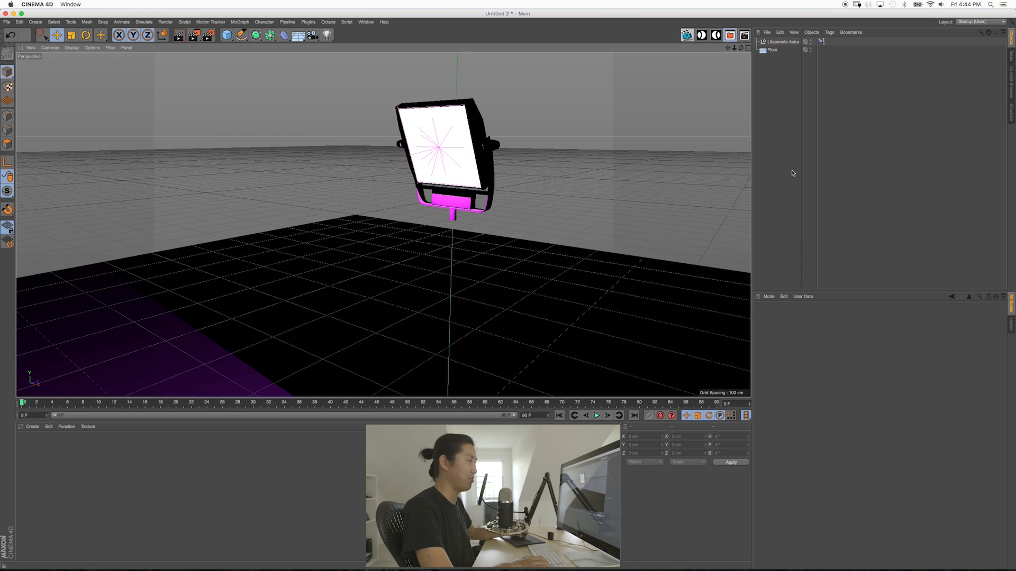
click(697, 36)
drag(690, 64, 695, 66)
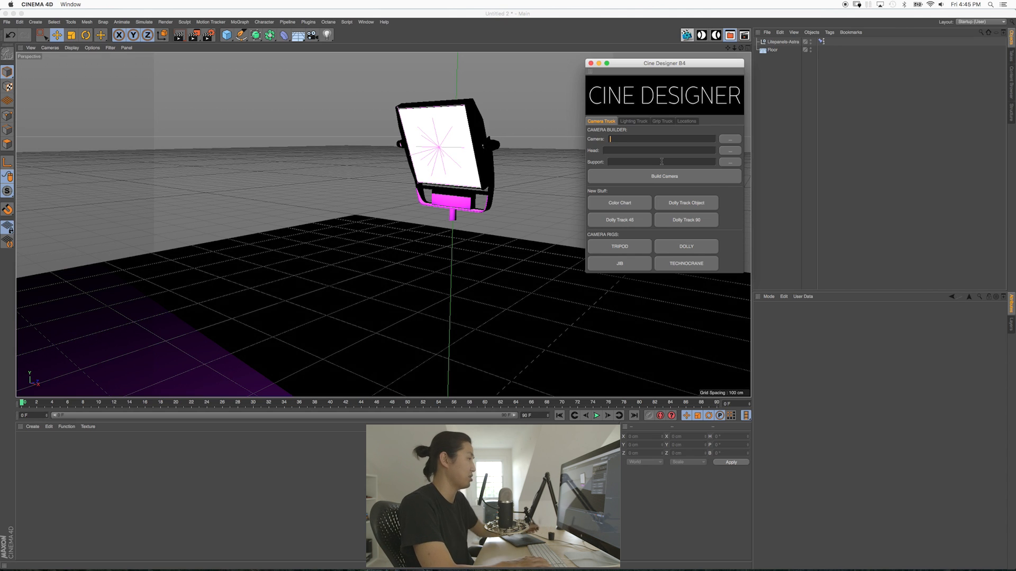
click(783, 42)
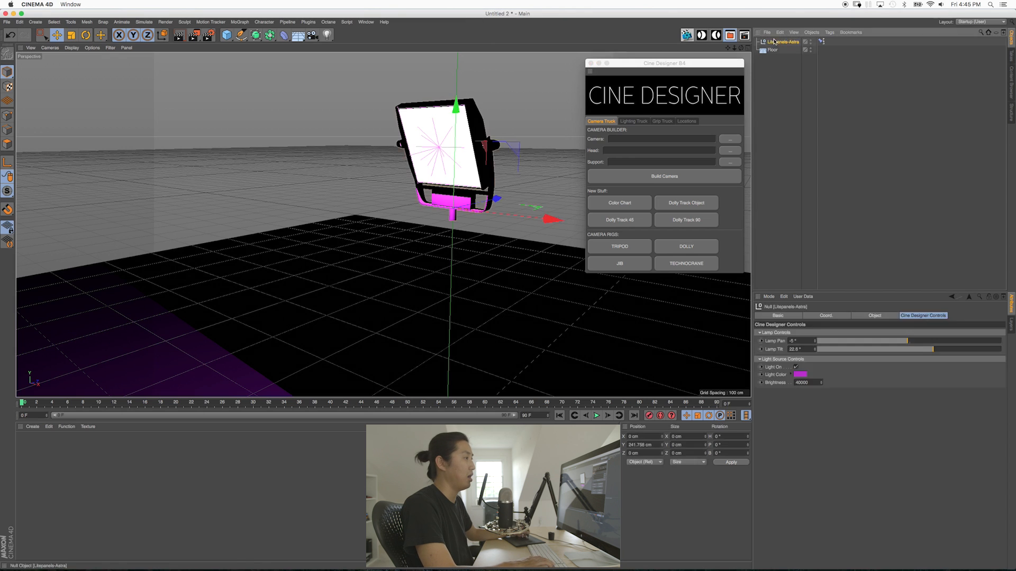
key(Delete)
- Add a 45-degree and a 90-degree curved dolly track section to the floor
alt+middle_drag(439, 307, 458, 223)
alt+drag(458, 223, 426, 248)
click(601, 224)
alt+drag(518, 273, 450, 280)
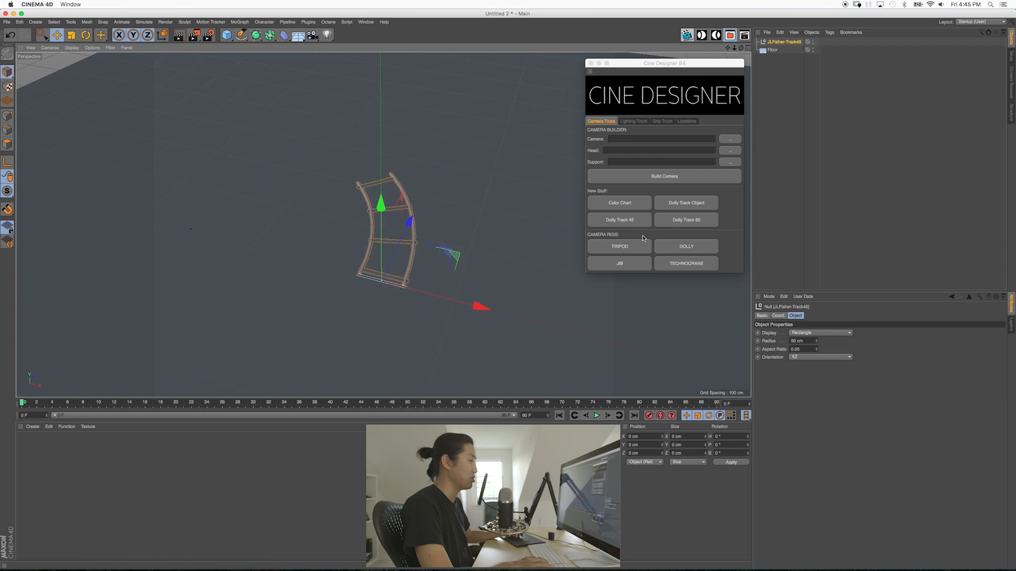
click(670, 221)
- Move the JLFisher-Track90 section beyond the far end of the 45-degree track and set its heading rotation to 45°
drag(599, 336, 392, 283)
drag(377, 235, 431, 153)
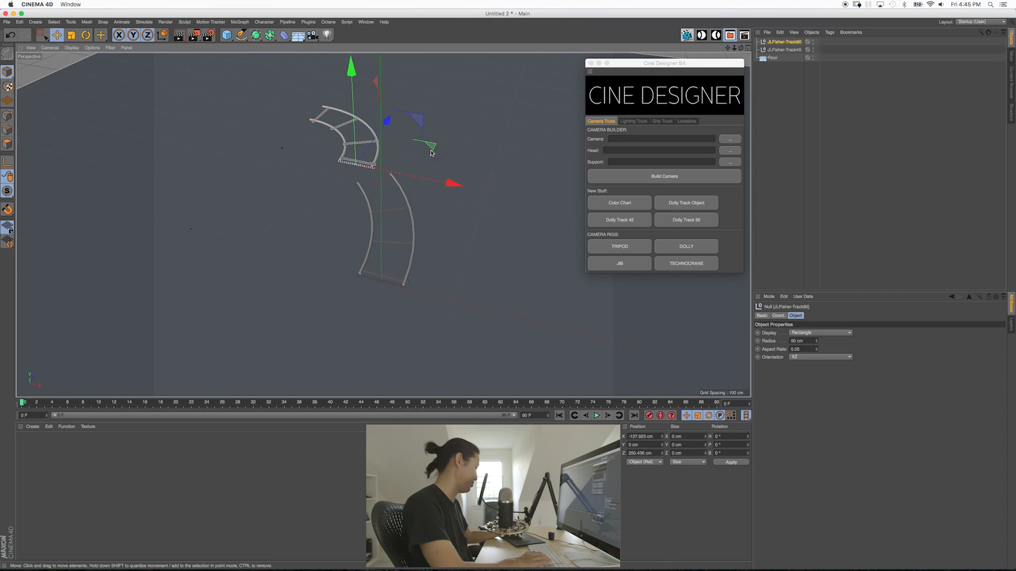
key(r)
drag(383, 205, 431, 185)
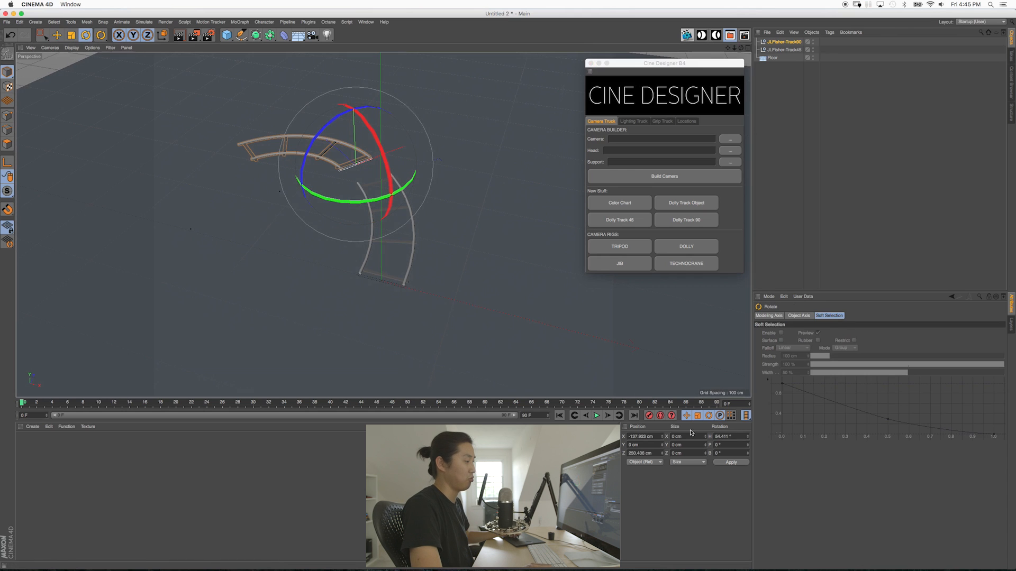
text(45)
key(Return)
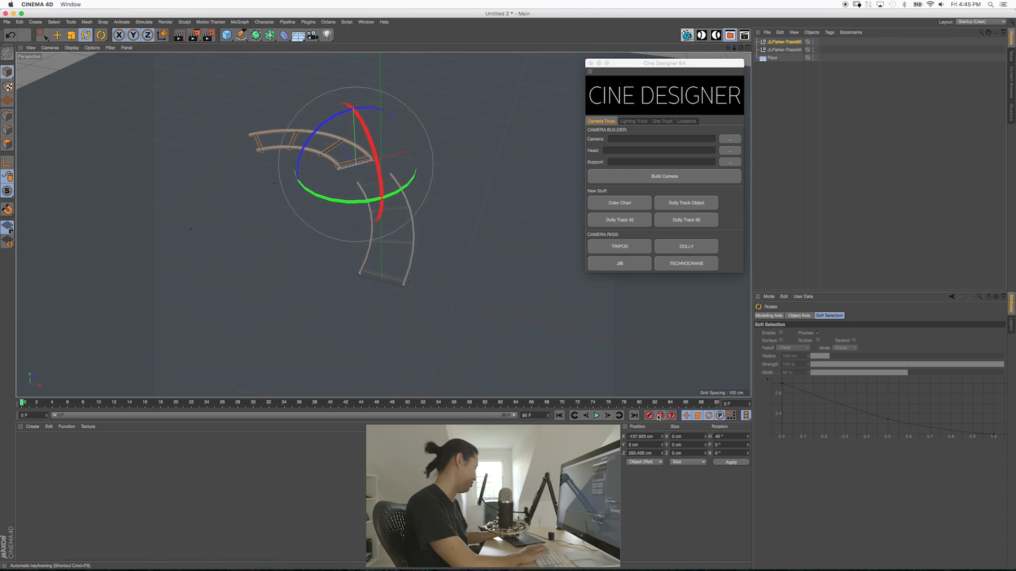
- Move the 90-degree track against the 45-degree track's end, at about X -87 cm and Z 215 cm, forming one continuous curve
key(e)
drag(388, 127, 396, 141)
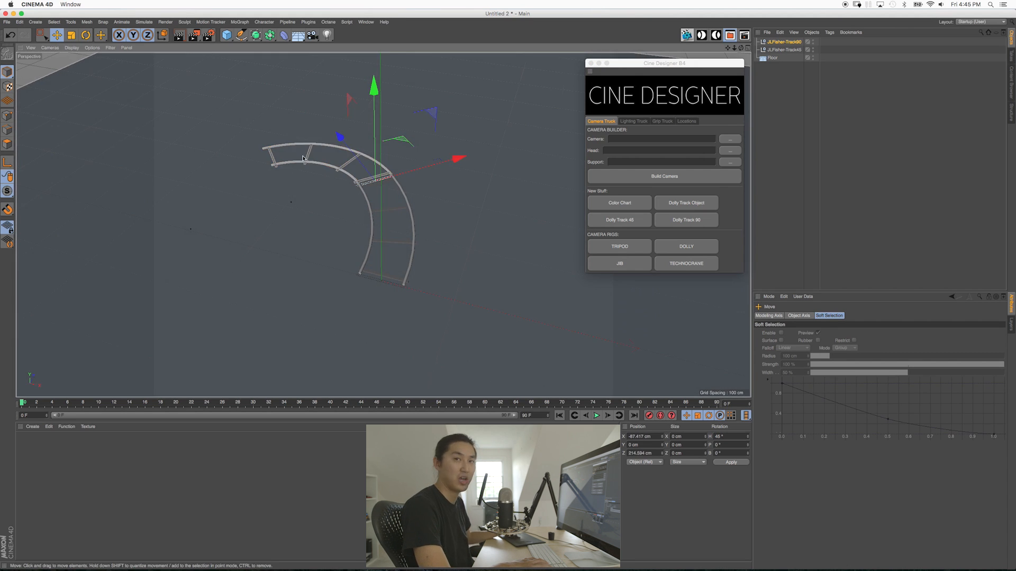
drag(459, 158, 454, 159)
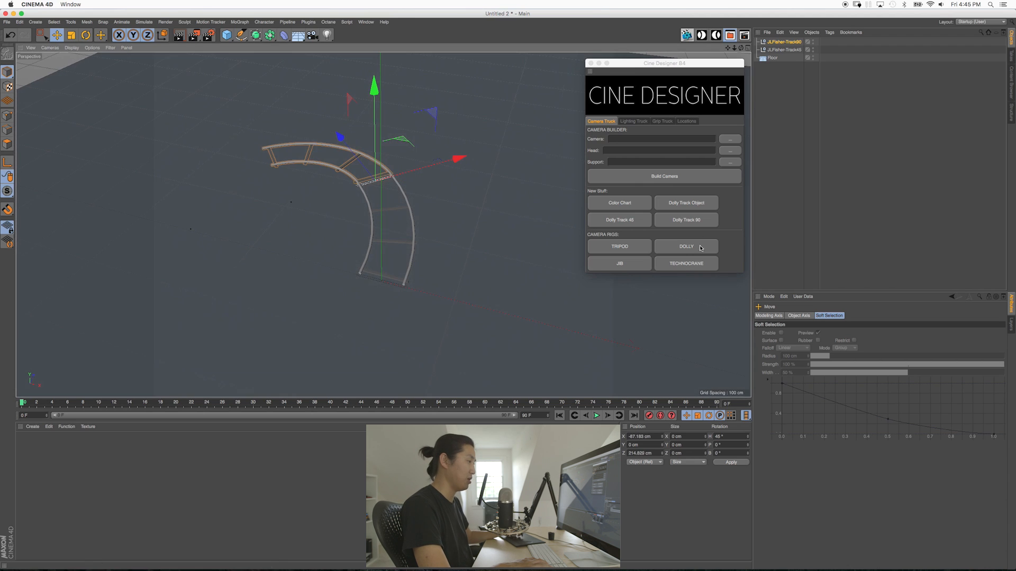